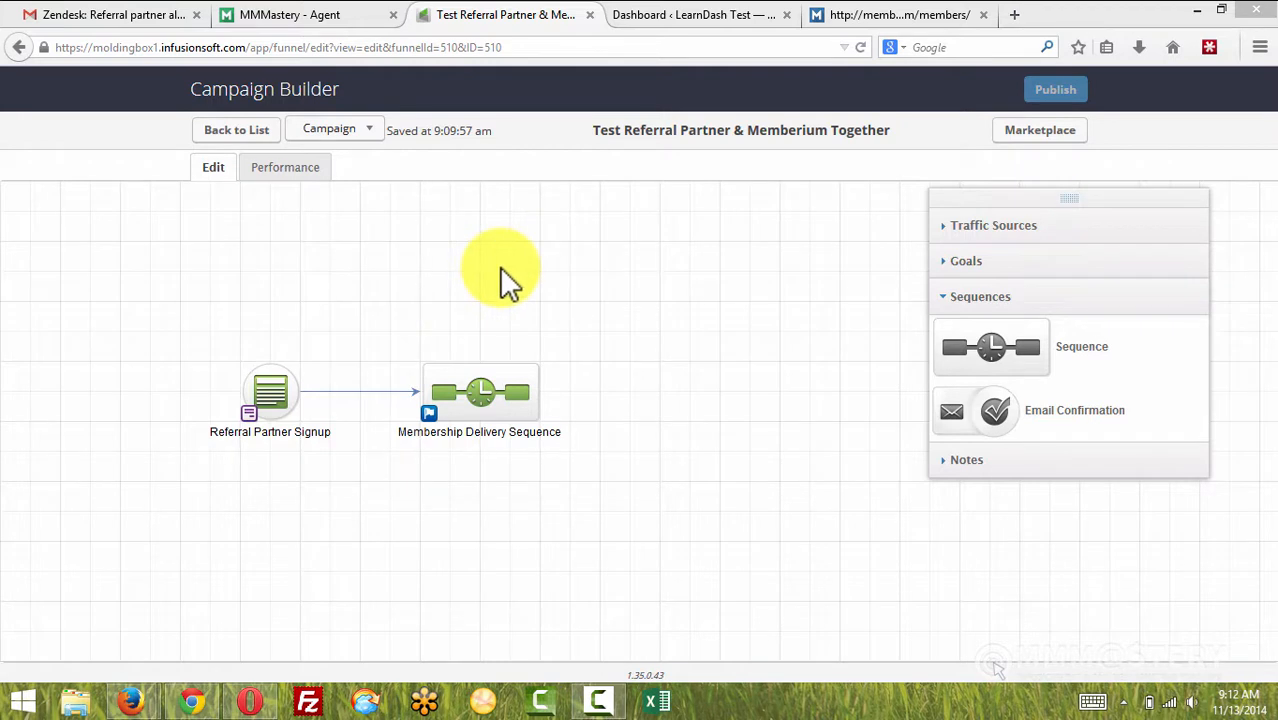
# Review the Referral Partner Signup web form and its referral partner settings without changing them, and return to the campaign.
pyautogui.doubleClick(268, 393)
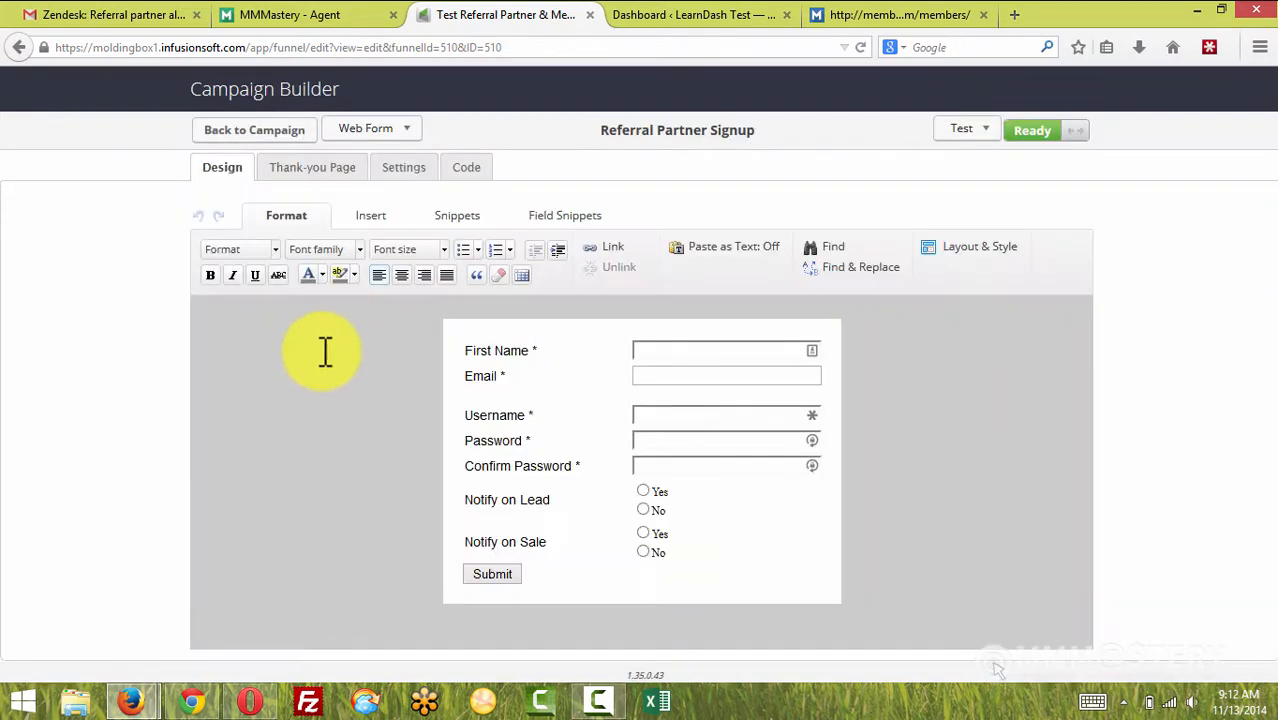
pyautogui.click(560, 218)
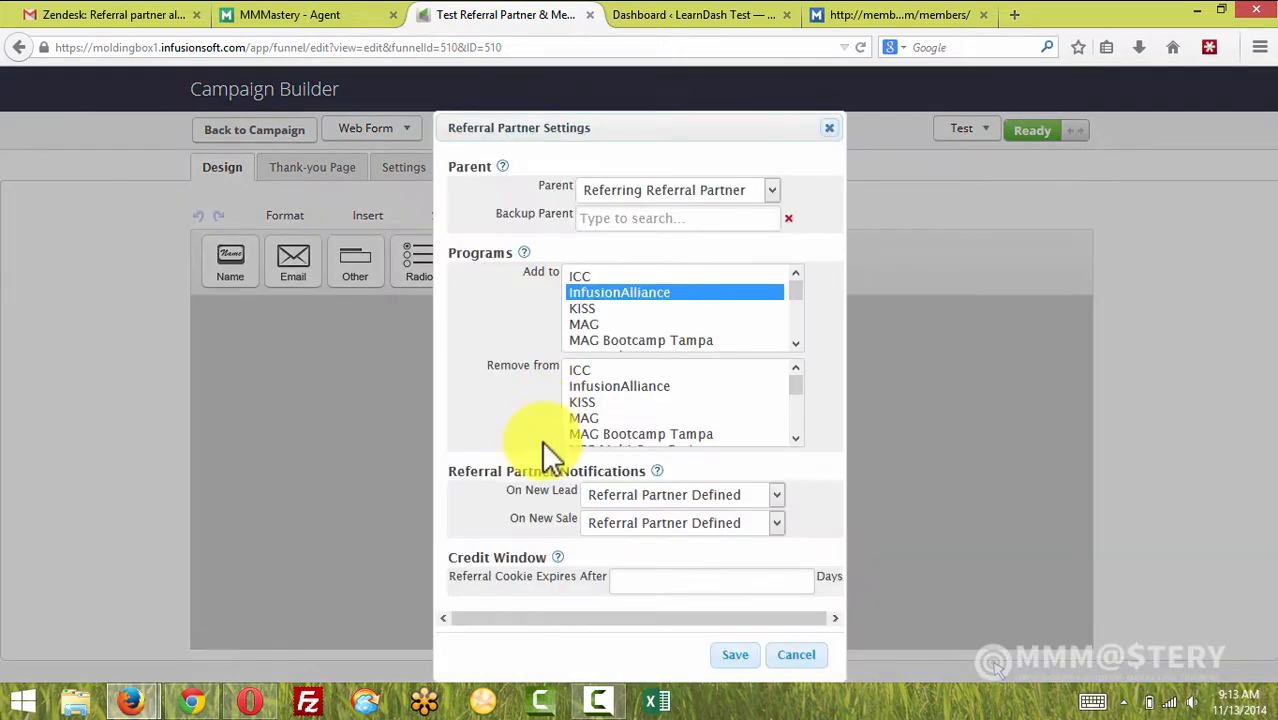
pyautogui.doubleClick(556, 462)
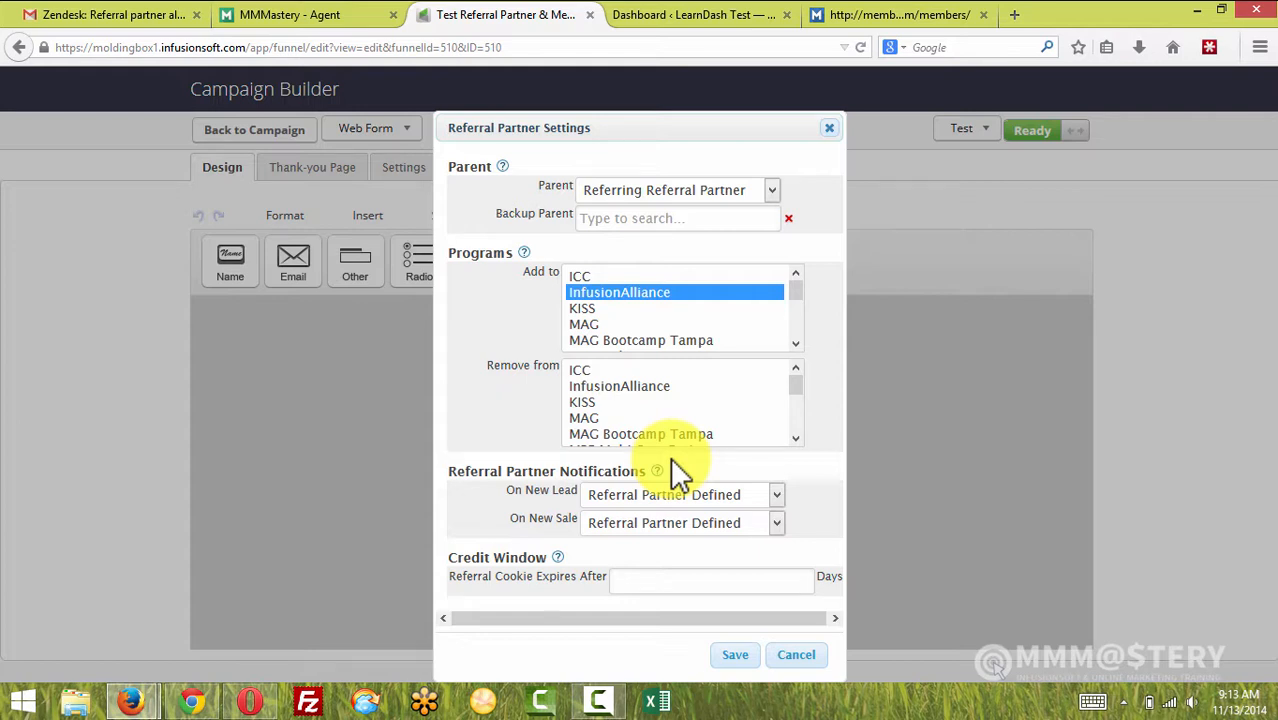
pyautogui.click(803, 658)
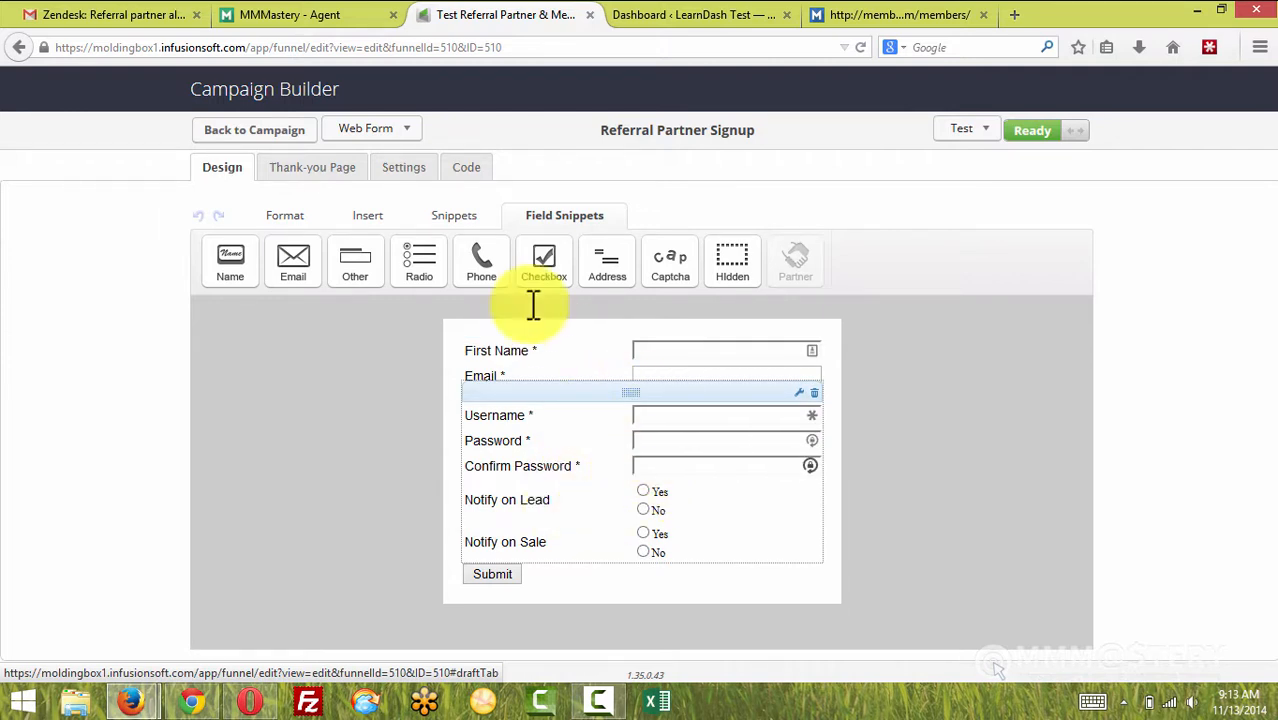
pyautogui.click(252, 134)
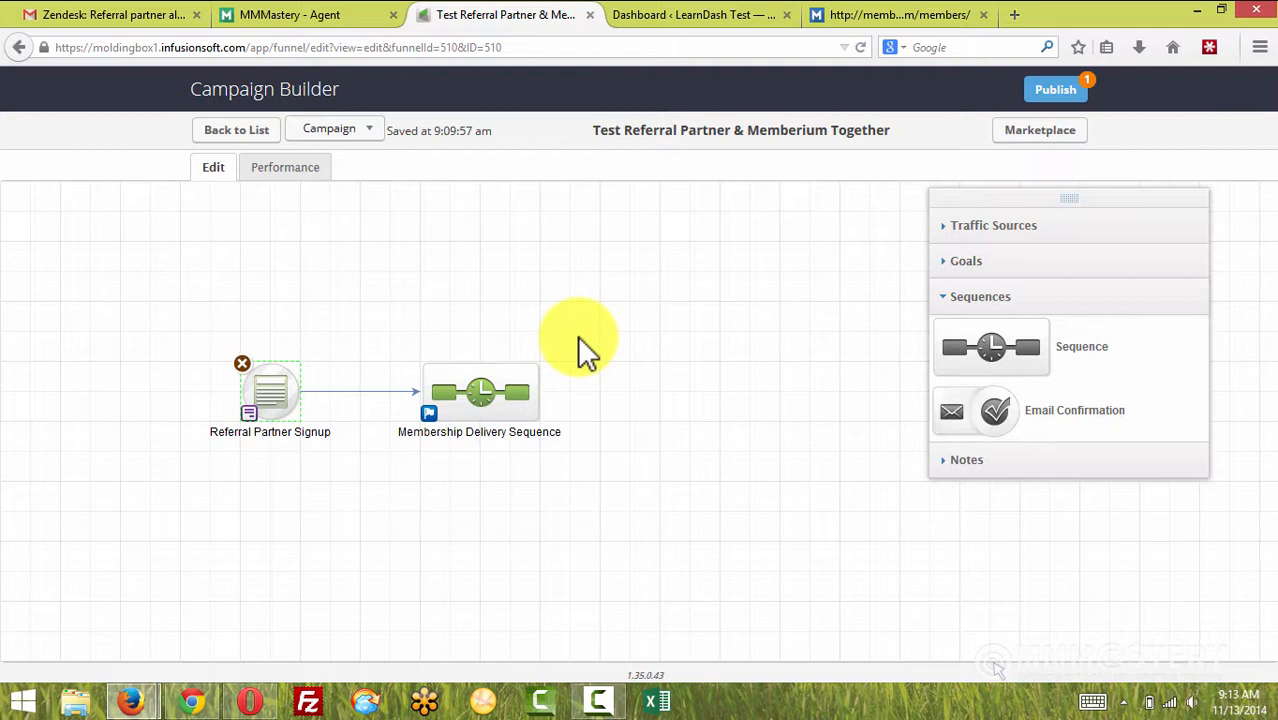
pyautogui.click(516, 286)
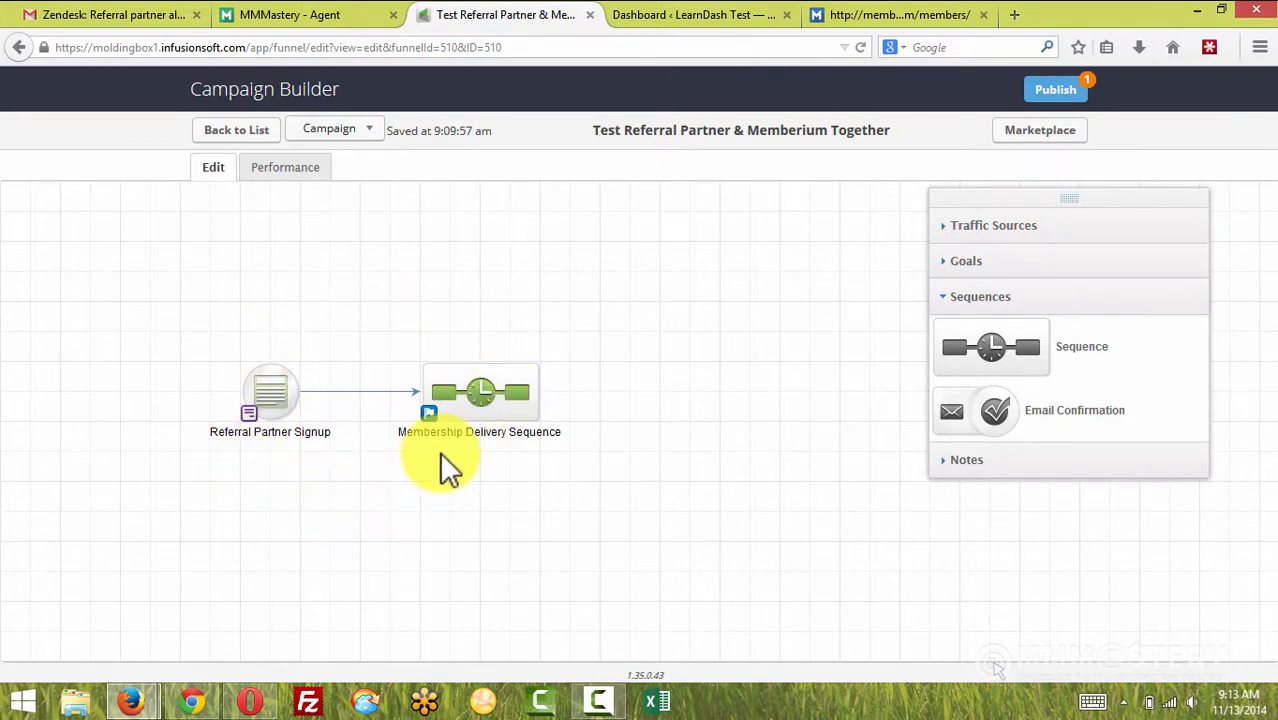
# Open the Membership Delivery Sequence and move the Send HTTP Post step closer to Apply Action Set.
pyautogui.doubleClick(484, 391)
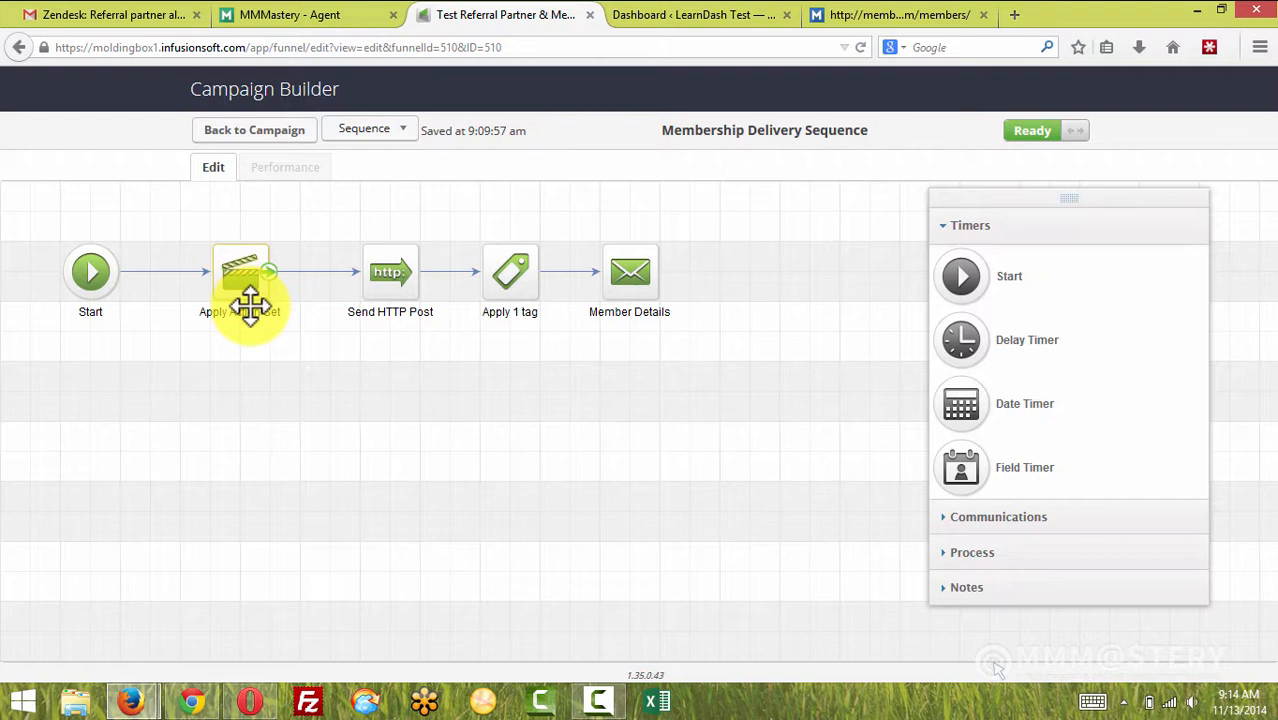
pyautogui.moveTo(385, 271); pyautogui.dragTo(362, 284)
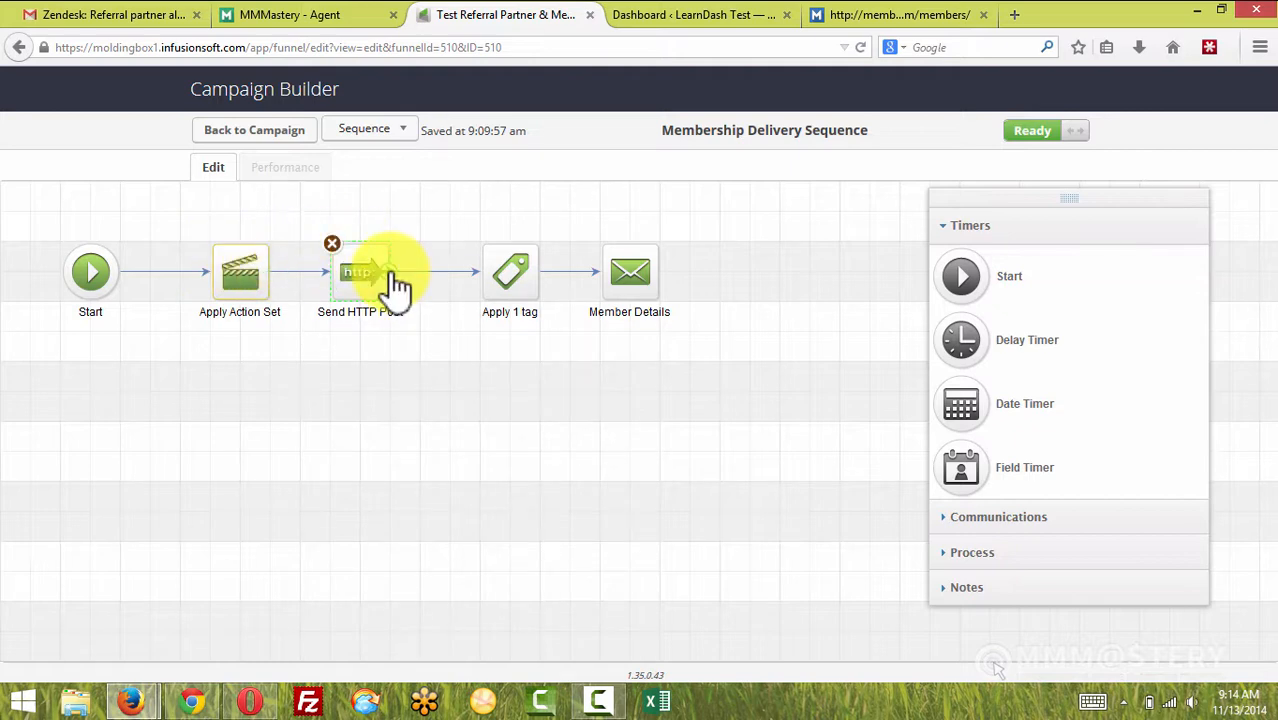
# Check which tag the sequence's tag step applies, leave it unchanged, and return to the campaign.
pyautogui.doubleClick(520, 268)
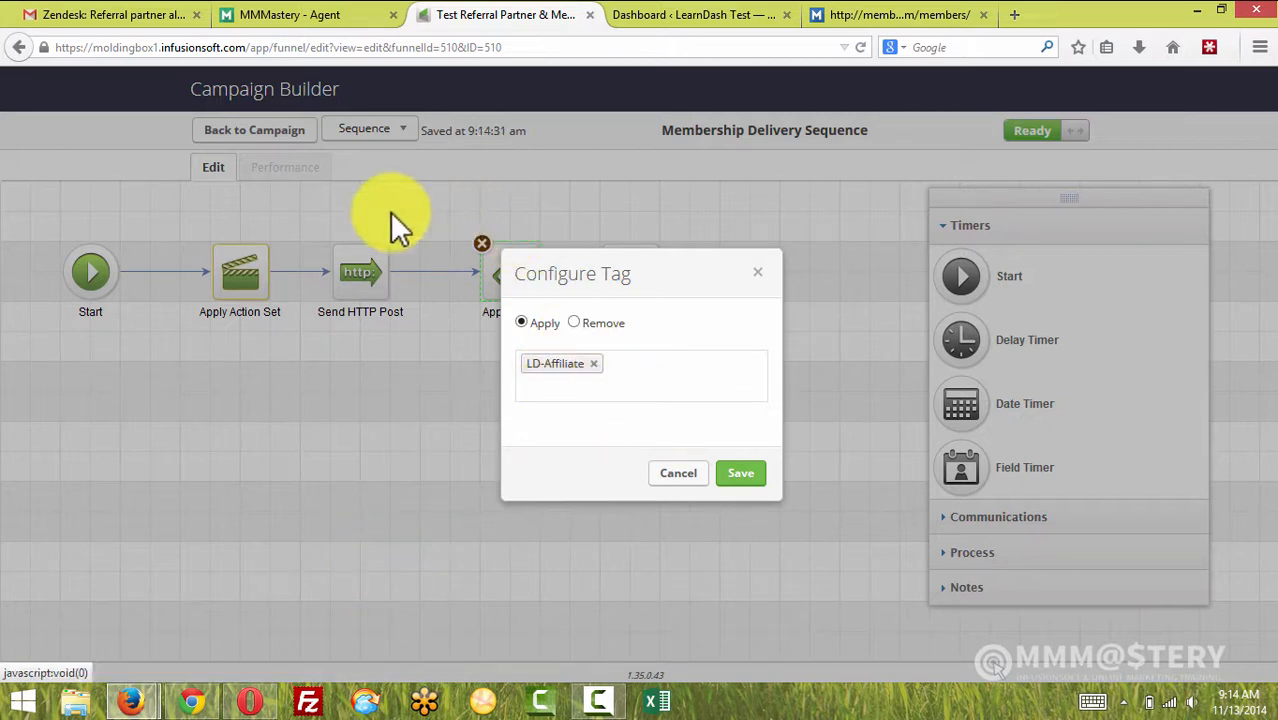
pyautogui.click(685, 473)
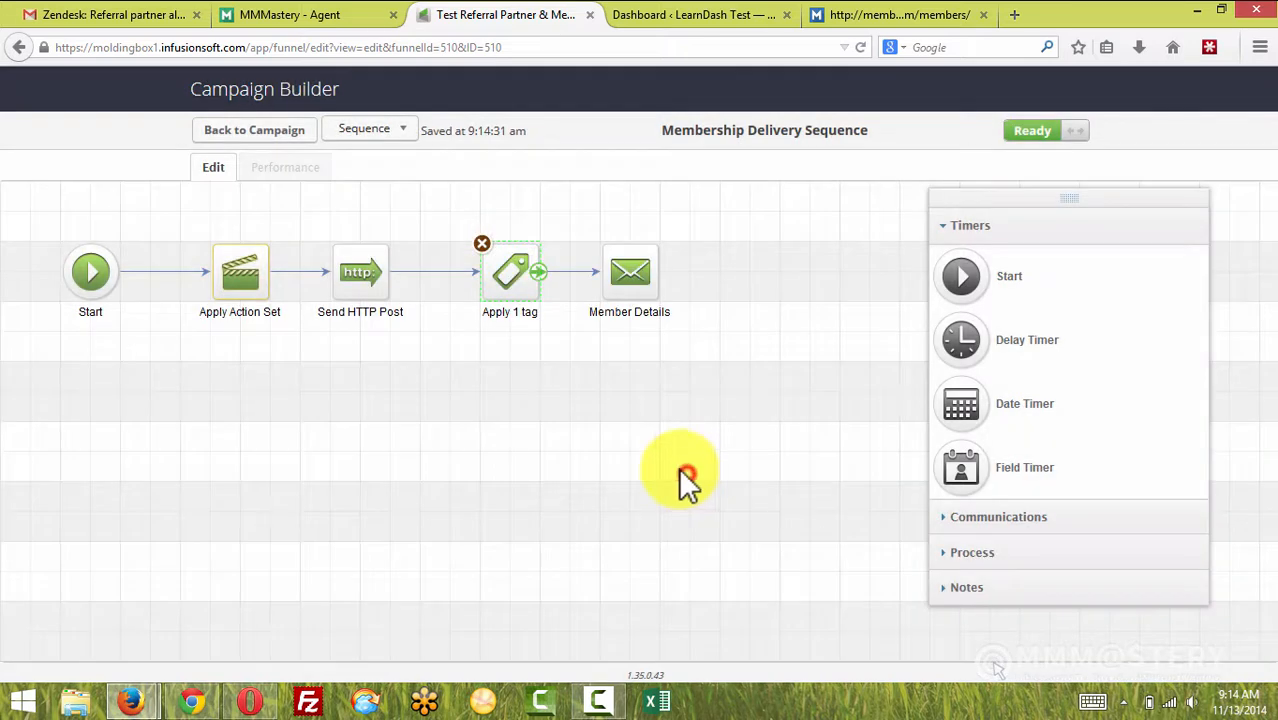
pyautogui.click(613, 410)
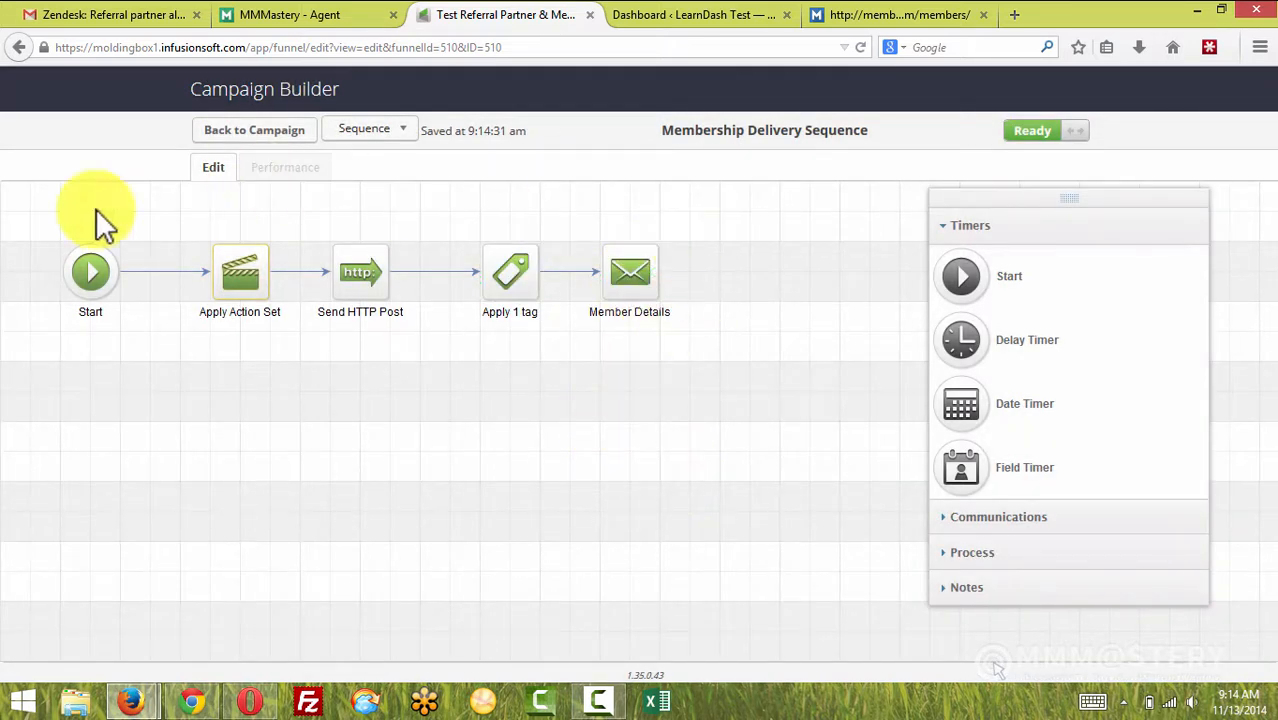
pyautogui.click(260, 130)
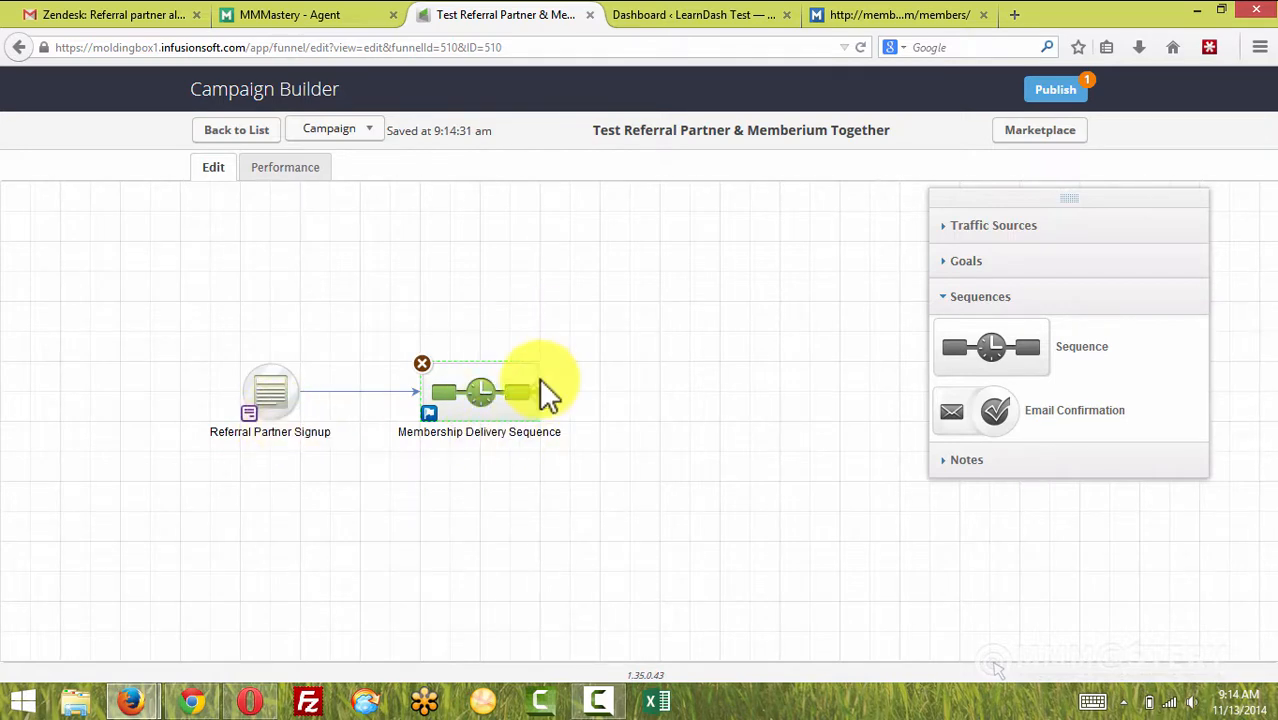
# Switch to the LearnDash Test WordPress dashboard and open its Pages list in a new browser tab.
pyautogui.click(692, 15)
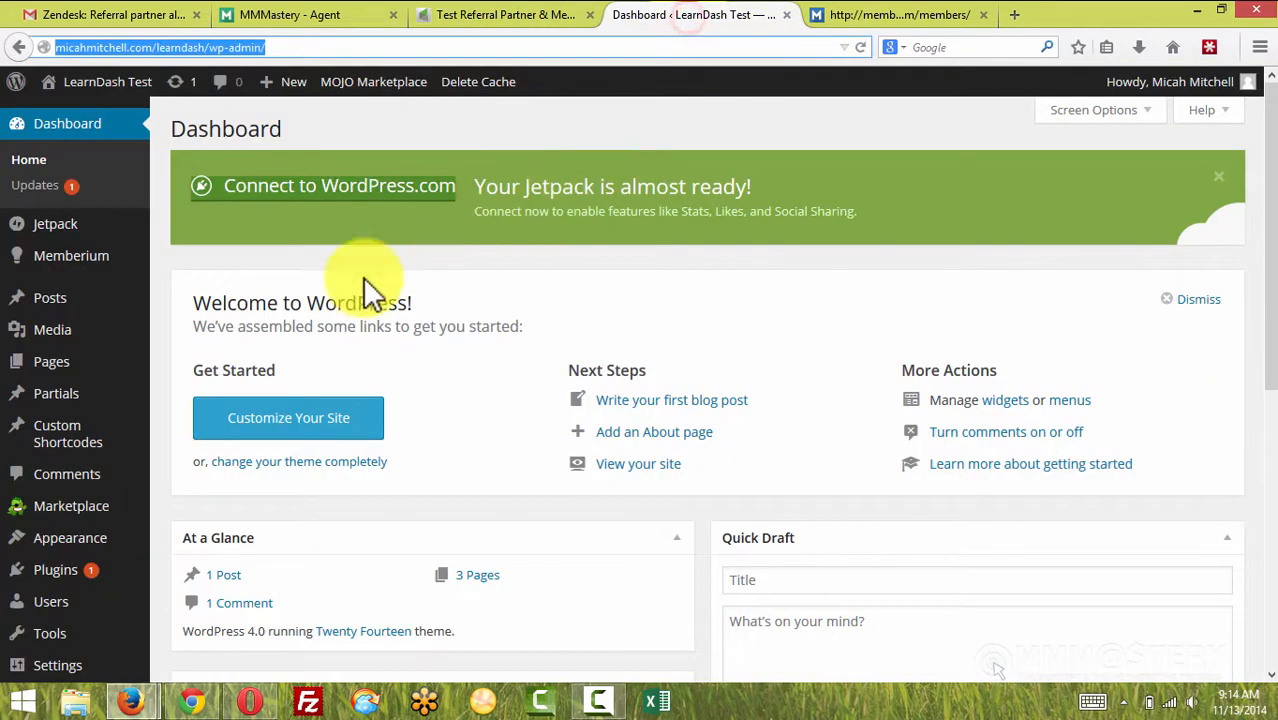
pyautogui.rightClick(100, 362)
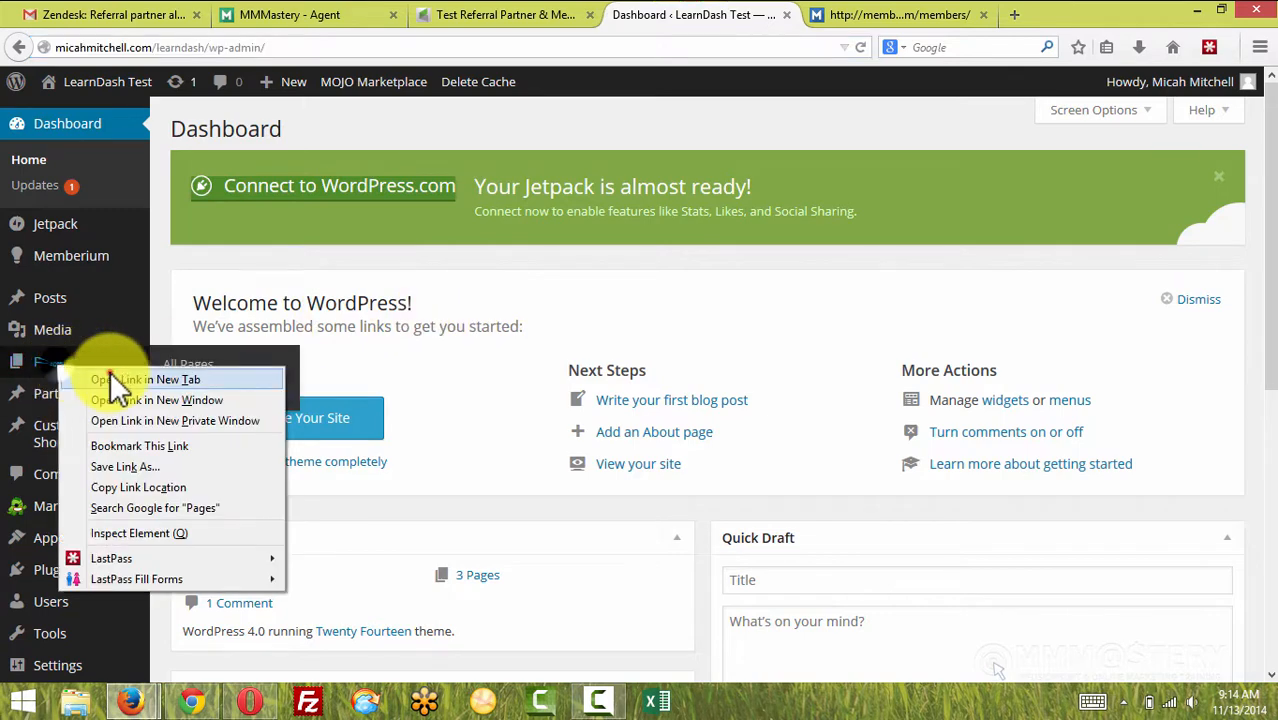
pyautogui.click(112, 374)
pyautogui.click(806, 15)
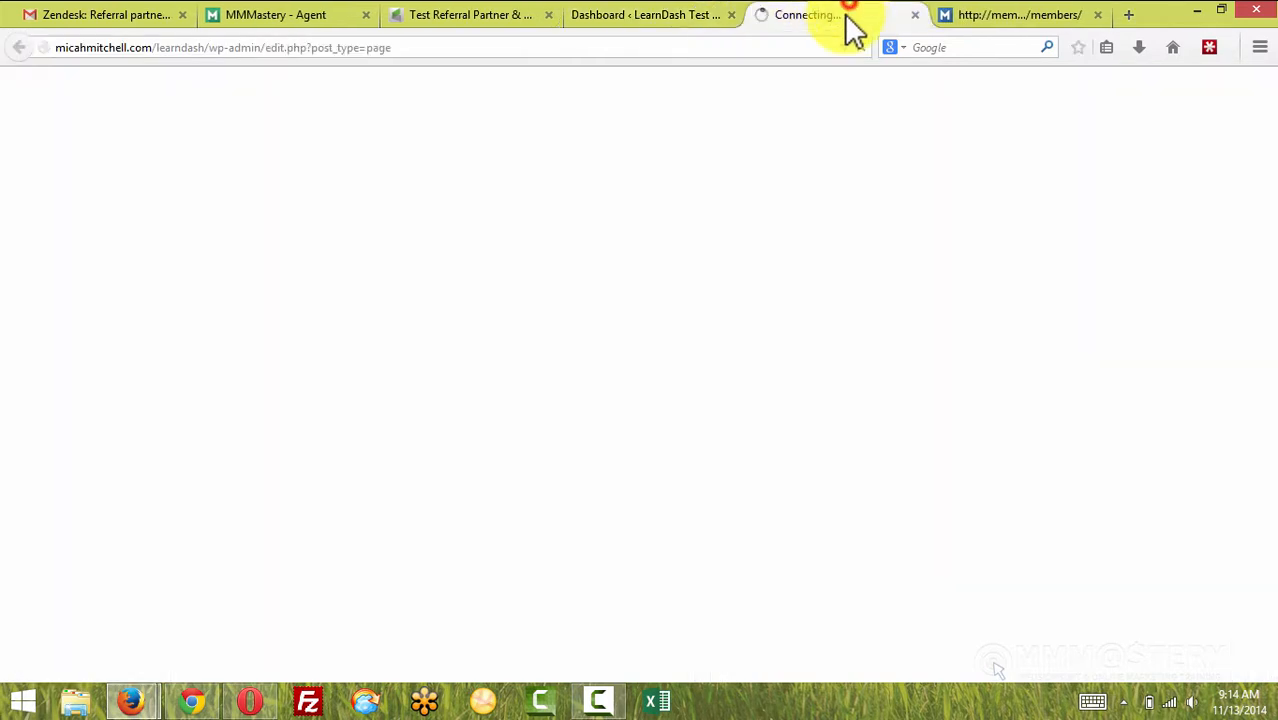
# Open Memberium's Memberships and Sync Options pages from the WordPress dashboard in separate browser tabs.
pyautogui.click(660, 16)
pyautogui.rightClick(251, 247)
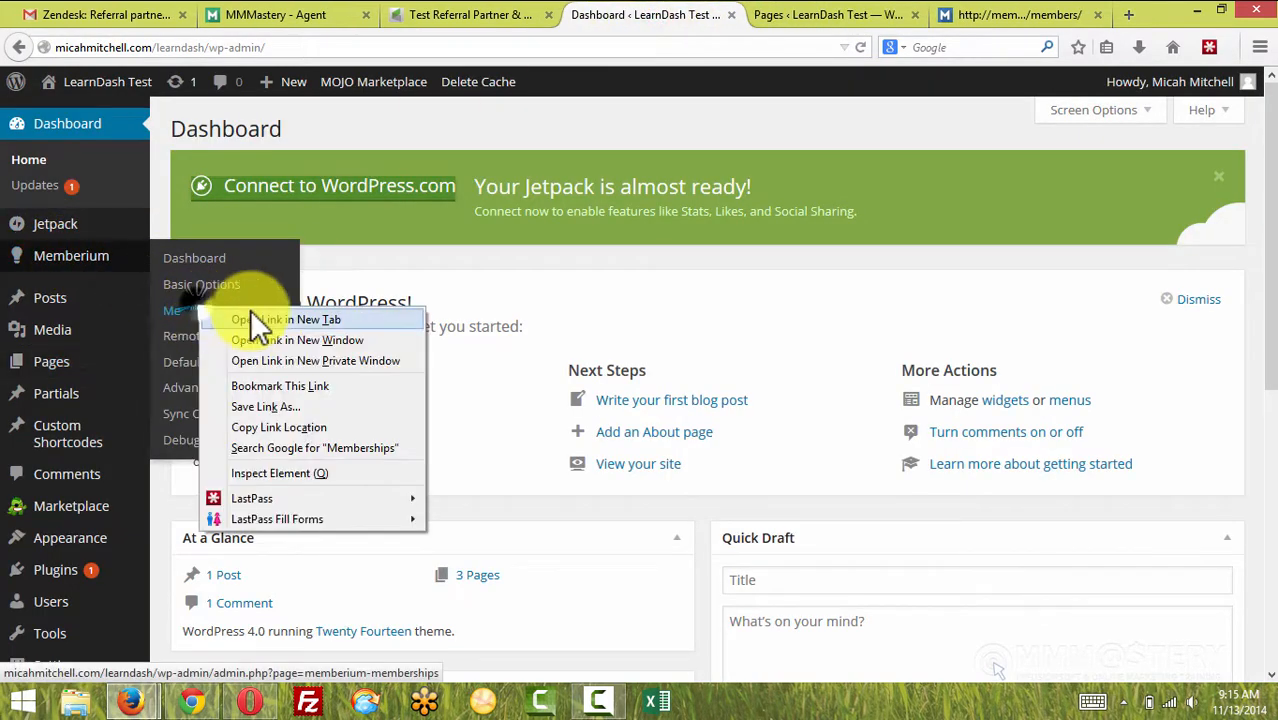
pyautogui.click(270, 313)
pyautogui.moveTo(55, 262)
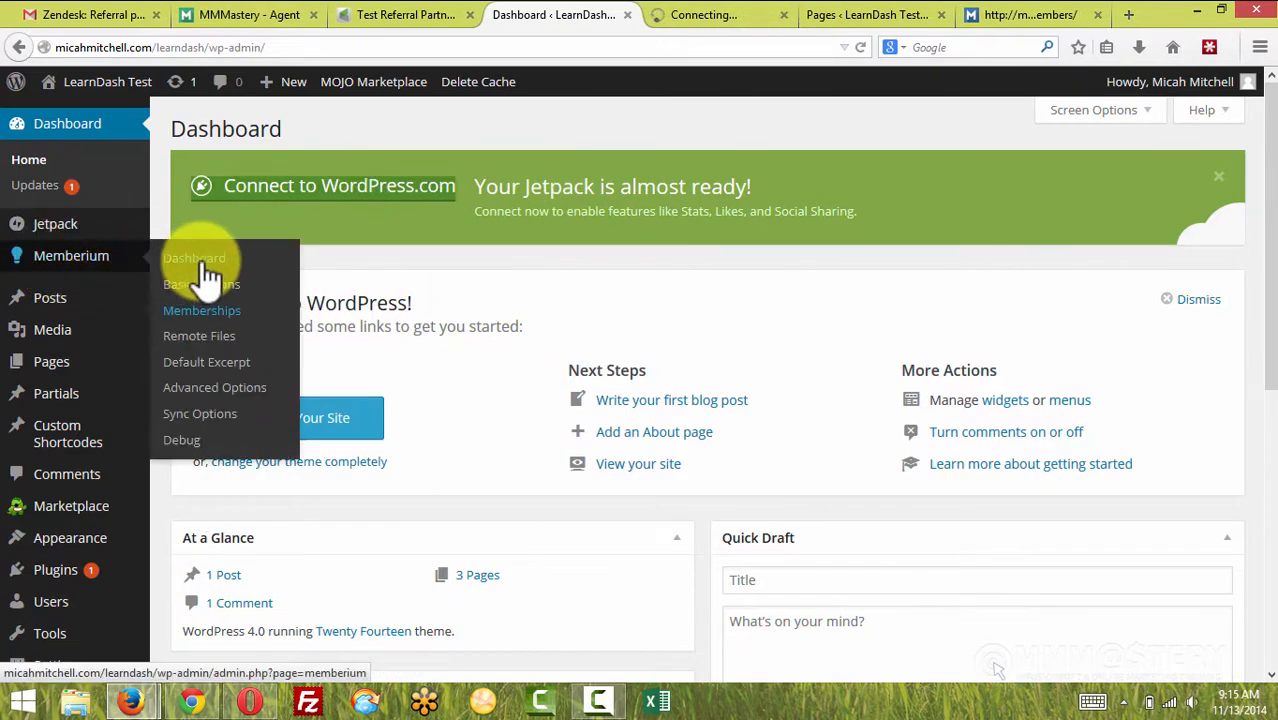
pyautogui.rightClick(205, 414)
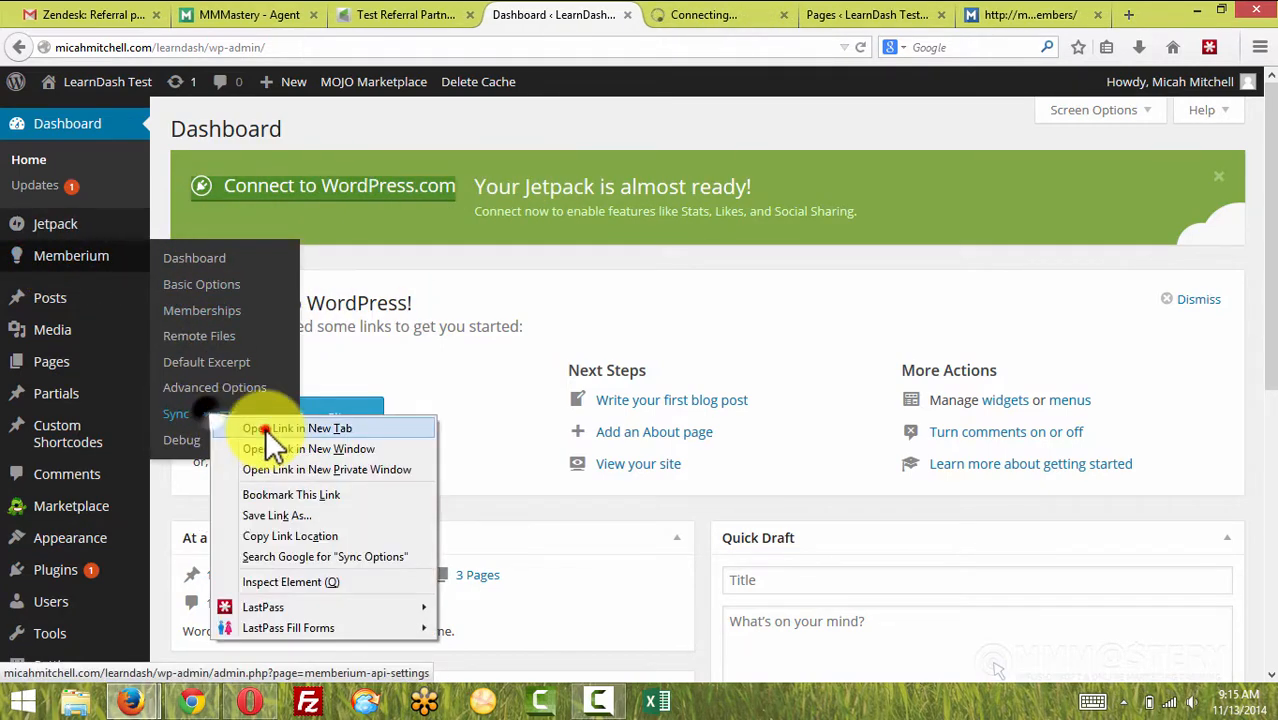
pyautogui.click(265, 428)
# Check the Synchronize Affiliate Records sync option and the tag of the LD-Affiliate membership level.
pyautogui.click(760, 15)
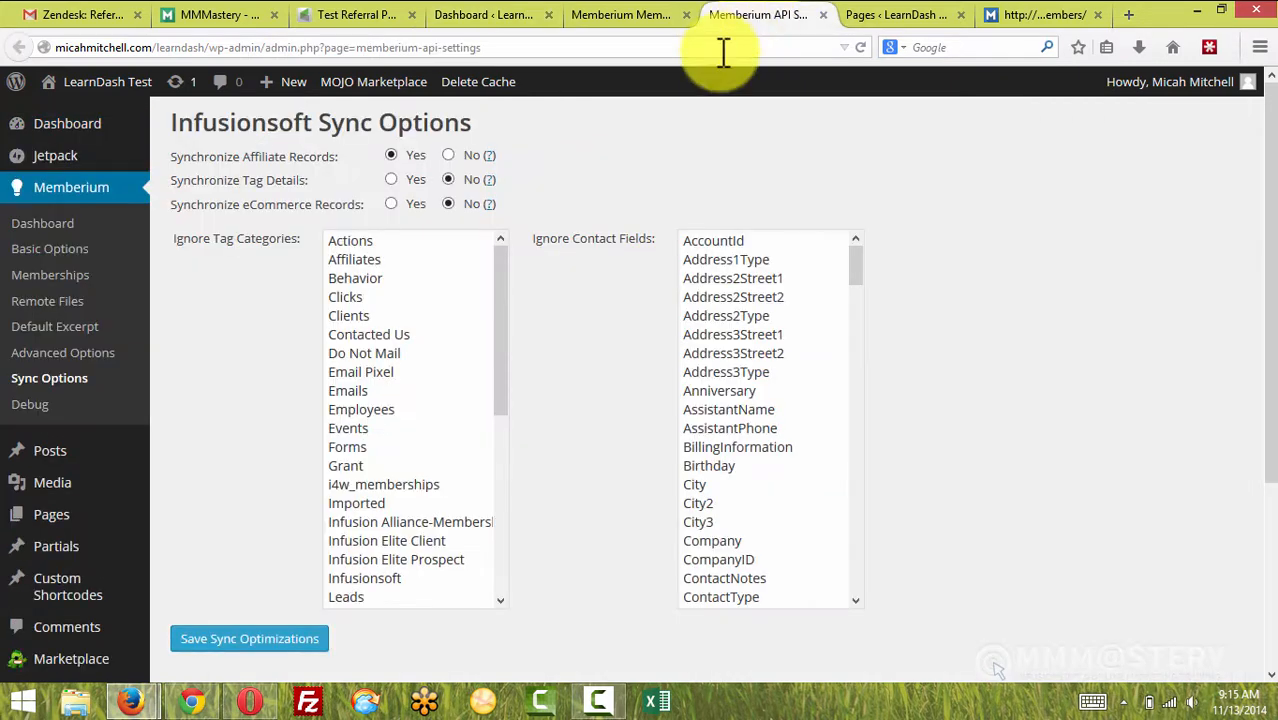
pyautogui.moveTo(345, 160); pyautogui.dragTo(92, 385)
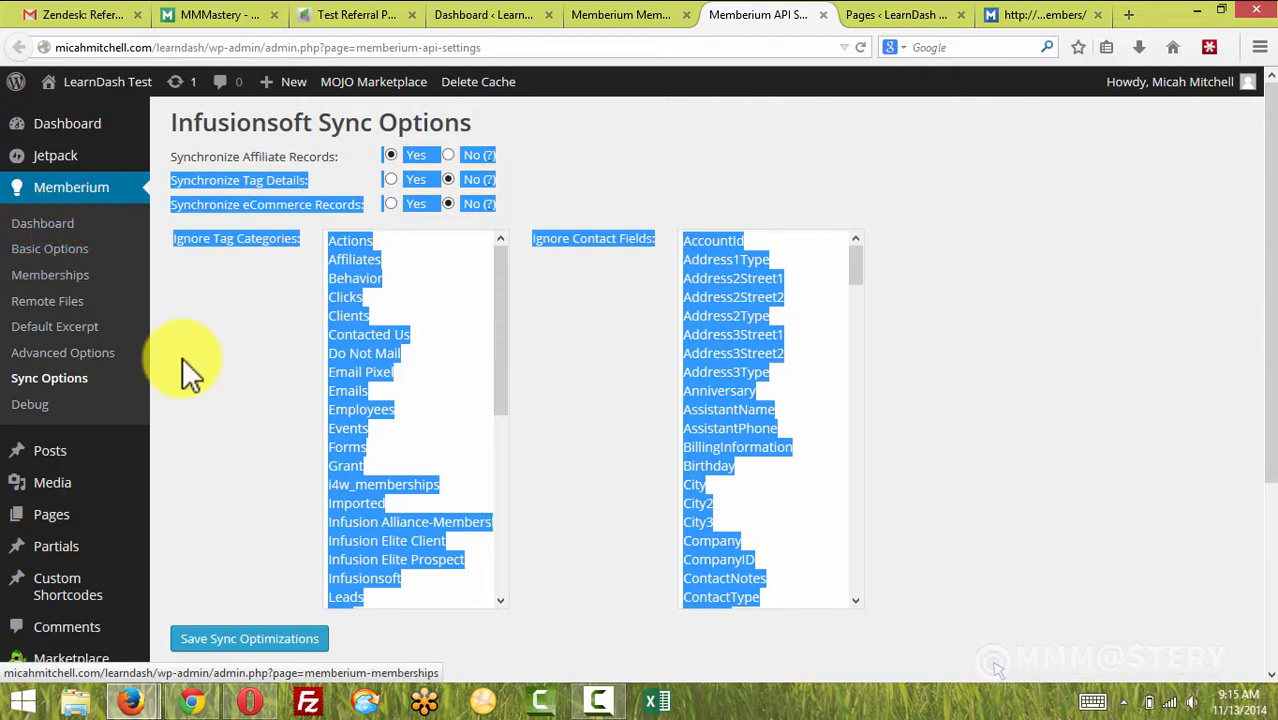
pyautogui.click(222, 388)
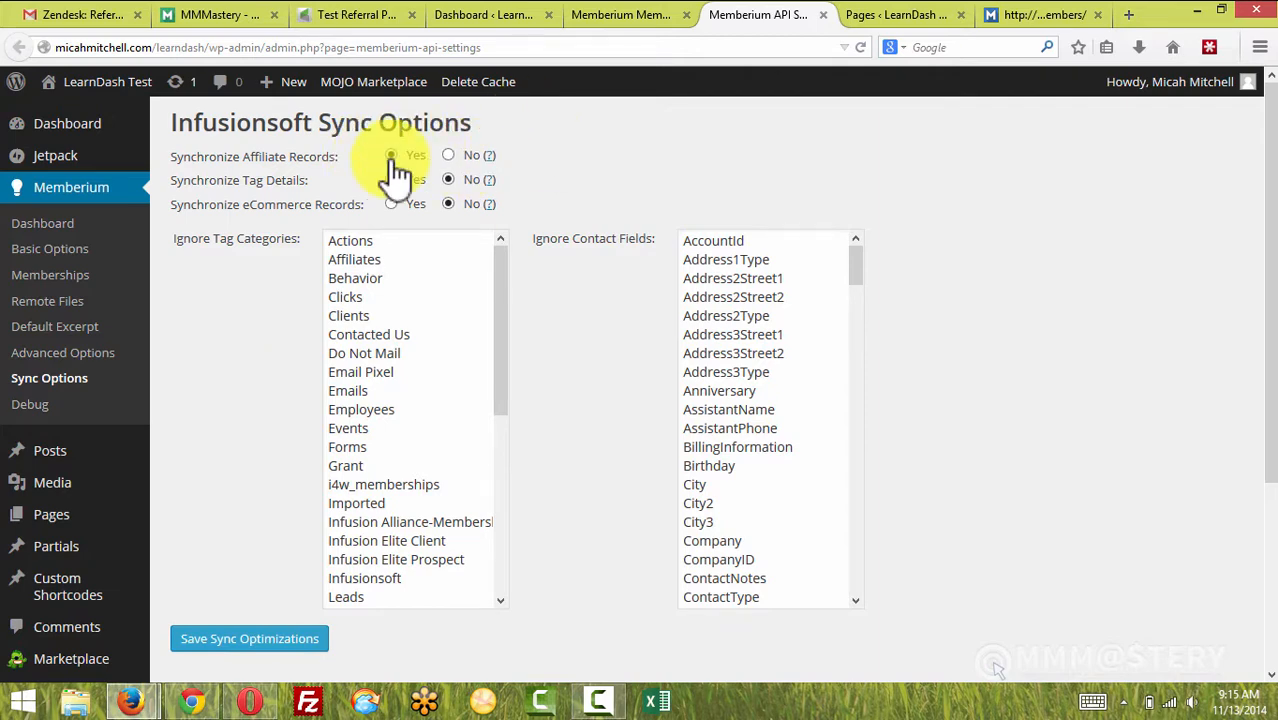
pyautogui.click(612, 16)
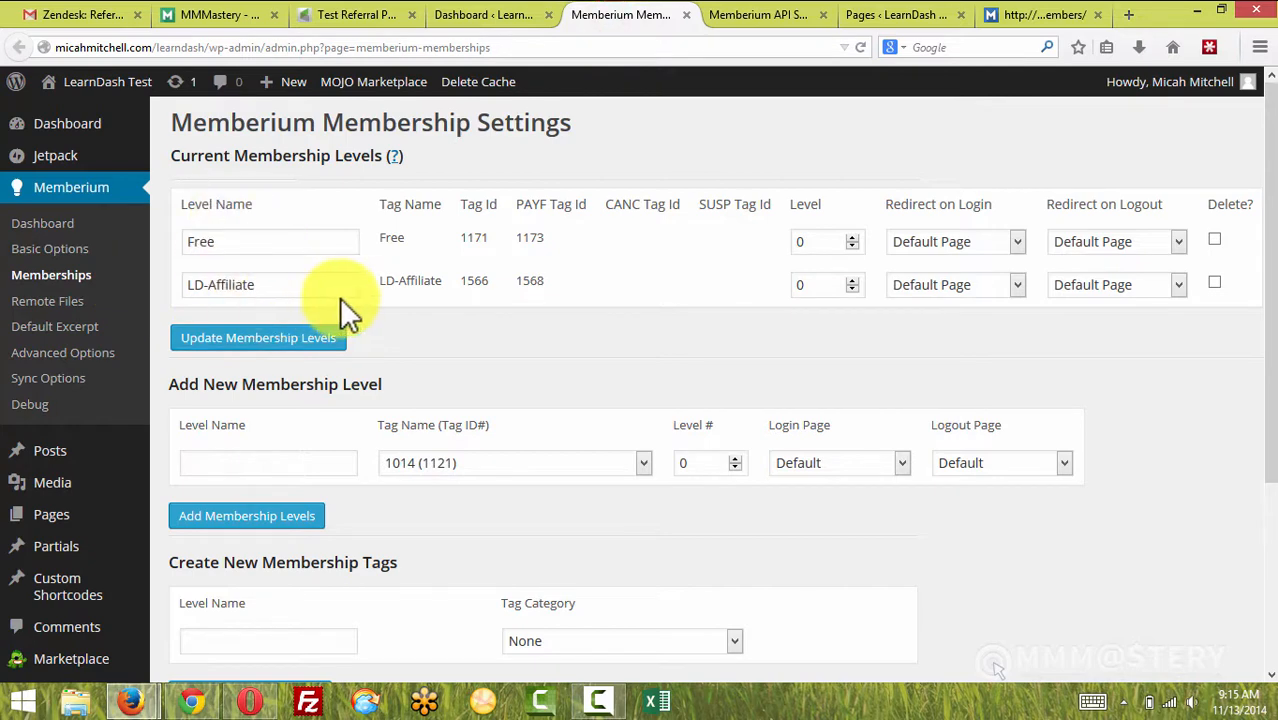
pyautogui.moveTo(446, 277); pyautogui.dragTo(378, 281)
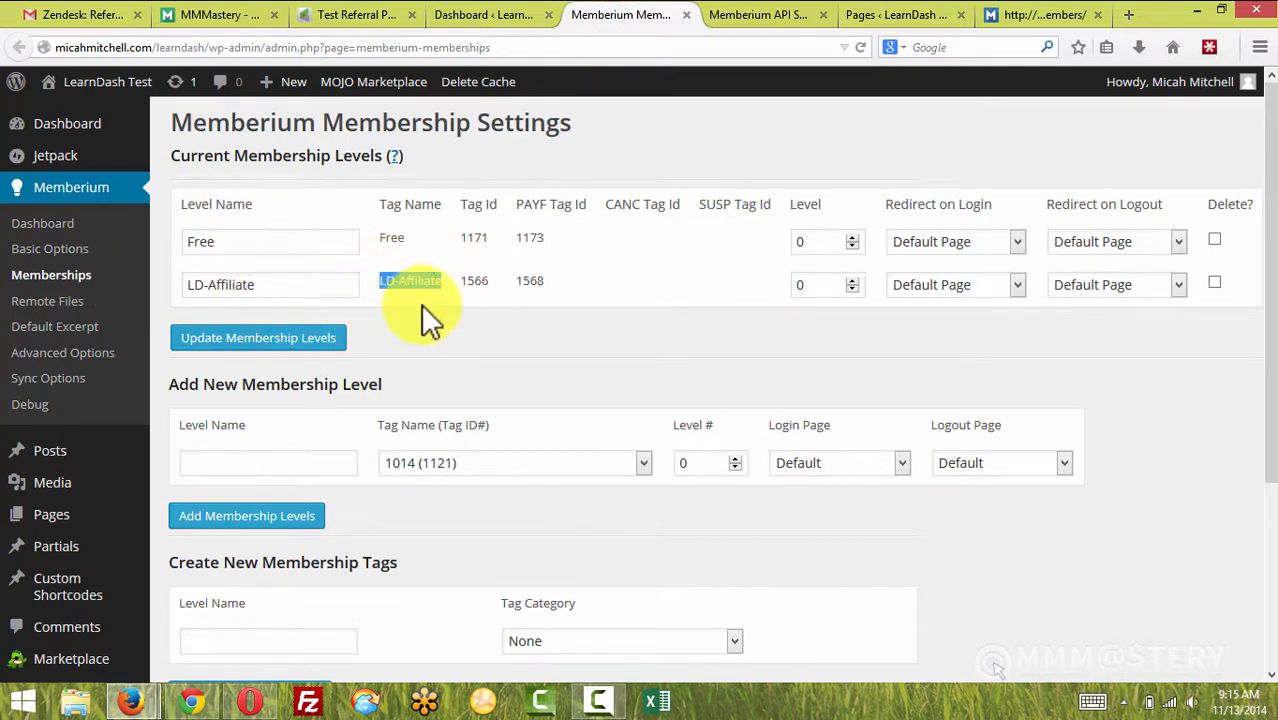
# Open the Affiliate Signup and Affiliate Resources pages for editing in separate browser tabs from the Pages list.
pyautogui.click(893, 16)
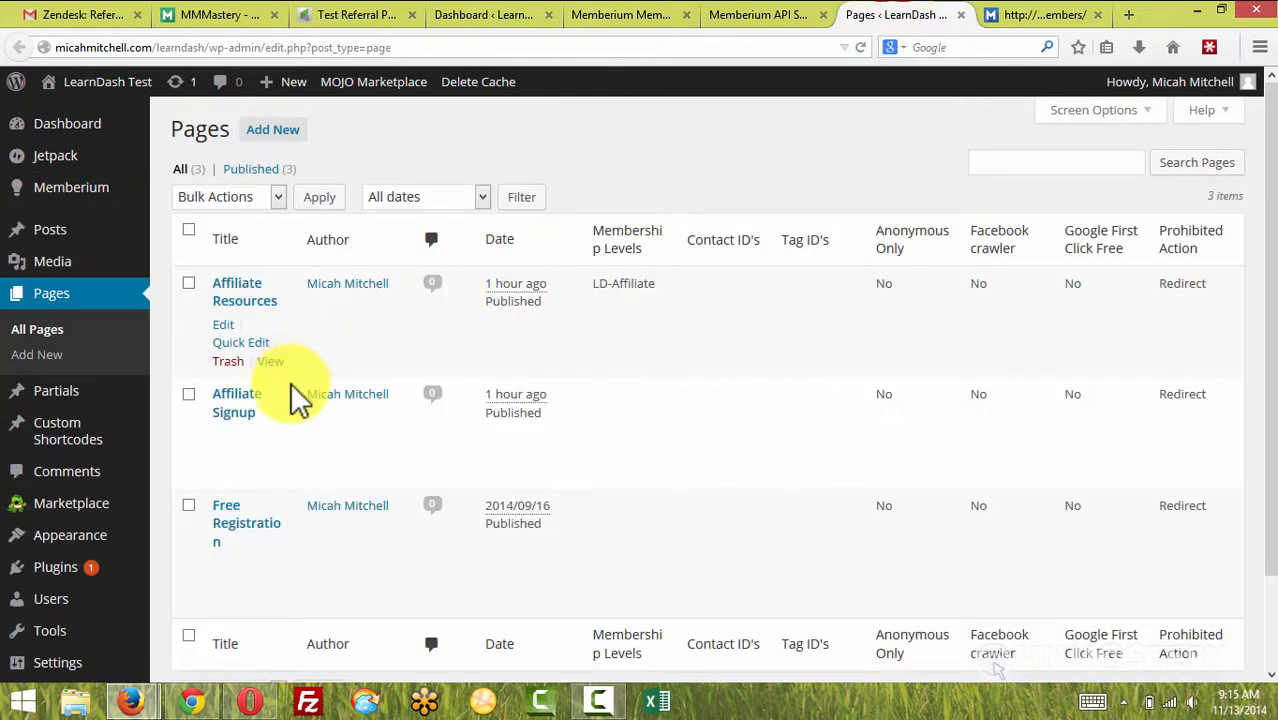
pyautogui.rightClick(244, 402)
pyautogui.click(275, 409)
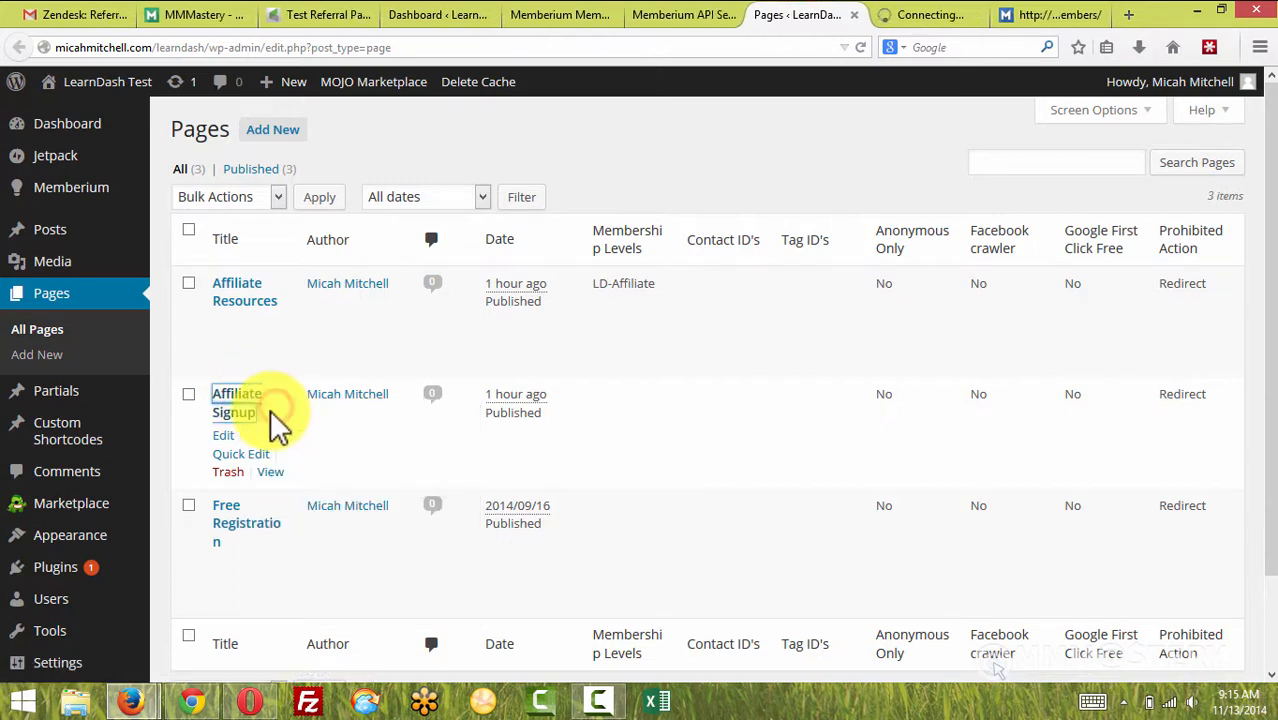
pyautogui.rightClick(252, 289)
pyautogui.click(332, 298)
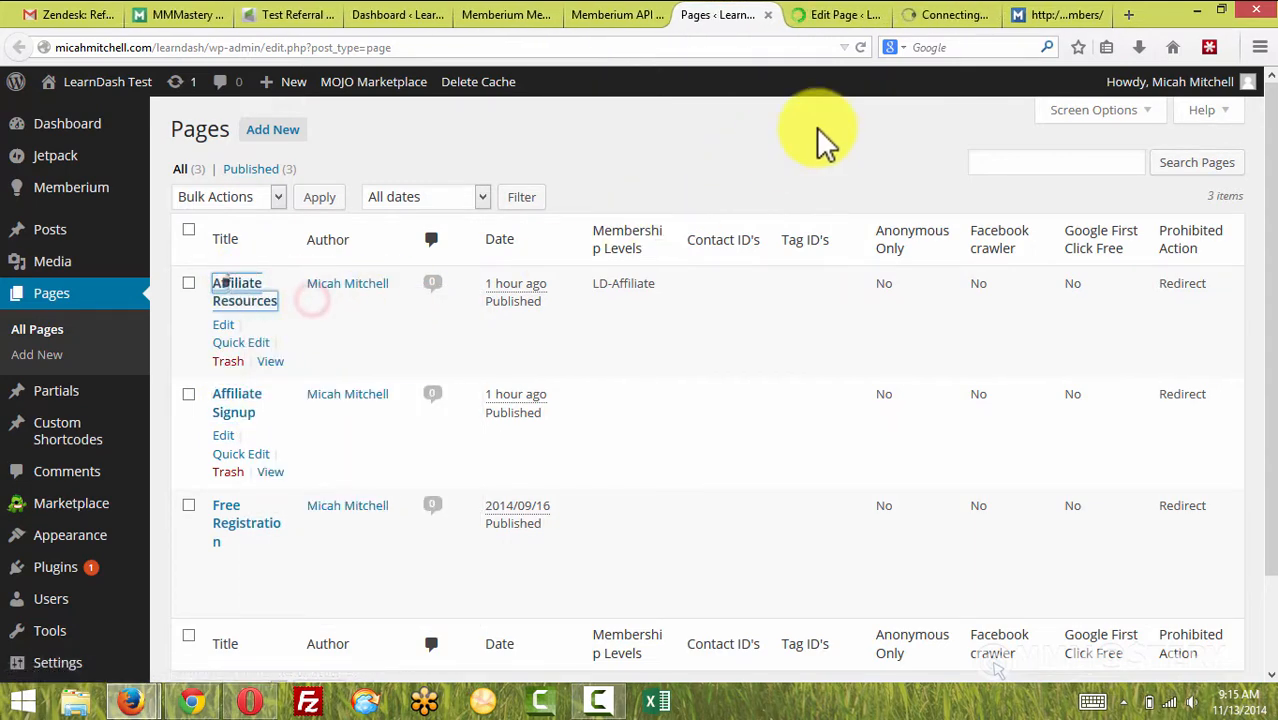
# Review the form script in the Affiliate Signup page's code and the Content Protection settings of the Affiliate Resources page.
pyautogui.click(834, 16)
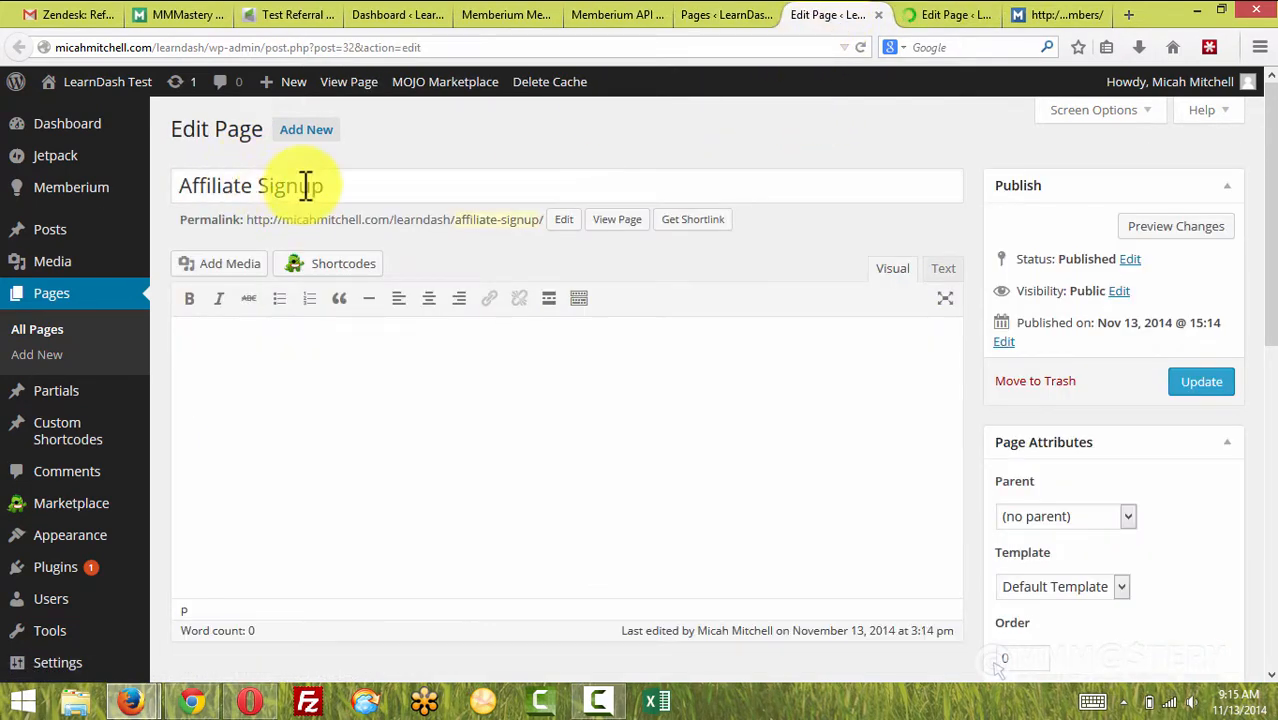
pyautogui.click(963, 270)
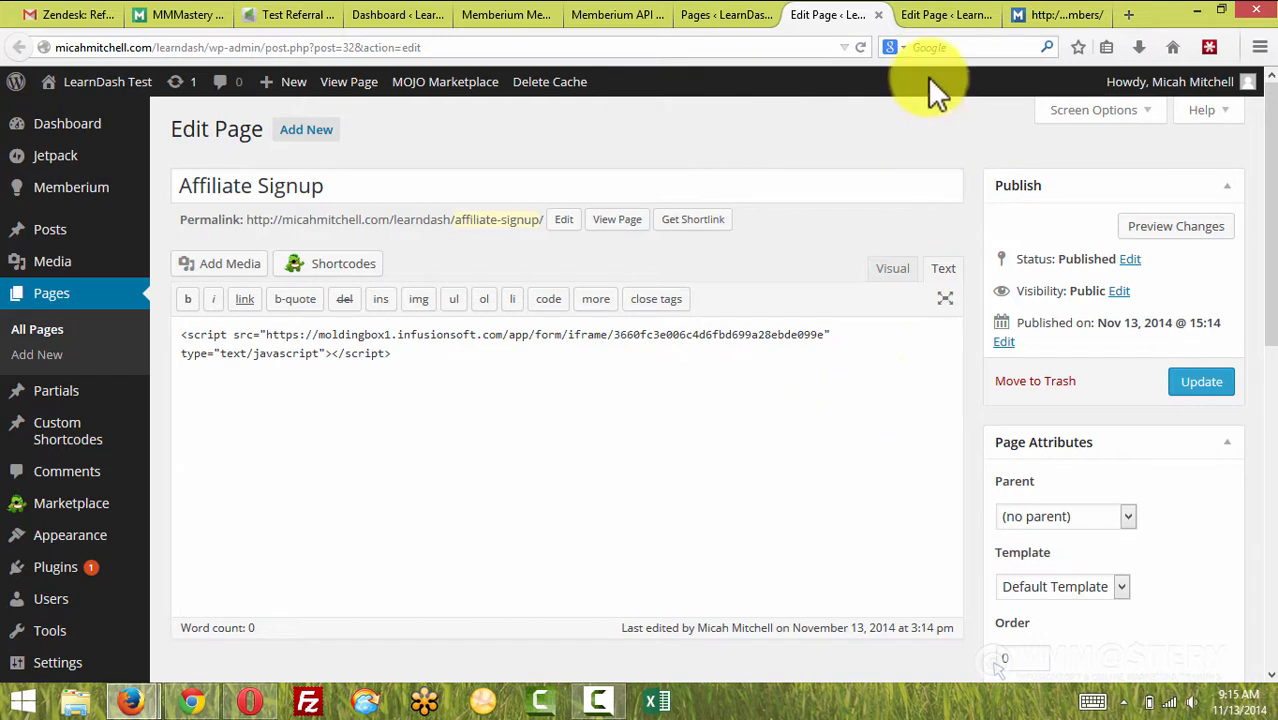
pyautogui.click(955, 15)
pyautogui.scroll(-3, 1040, 410)
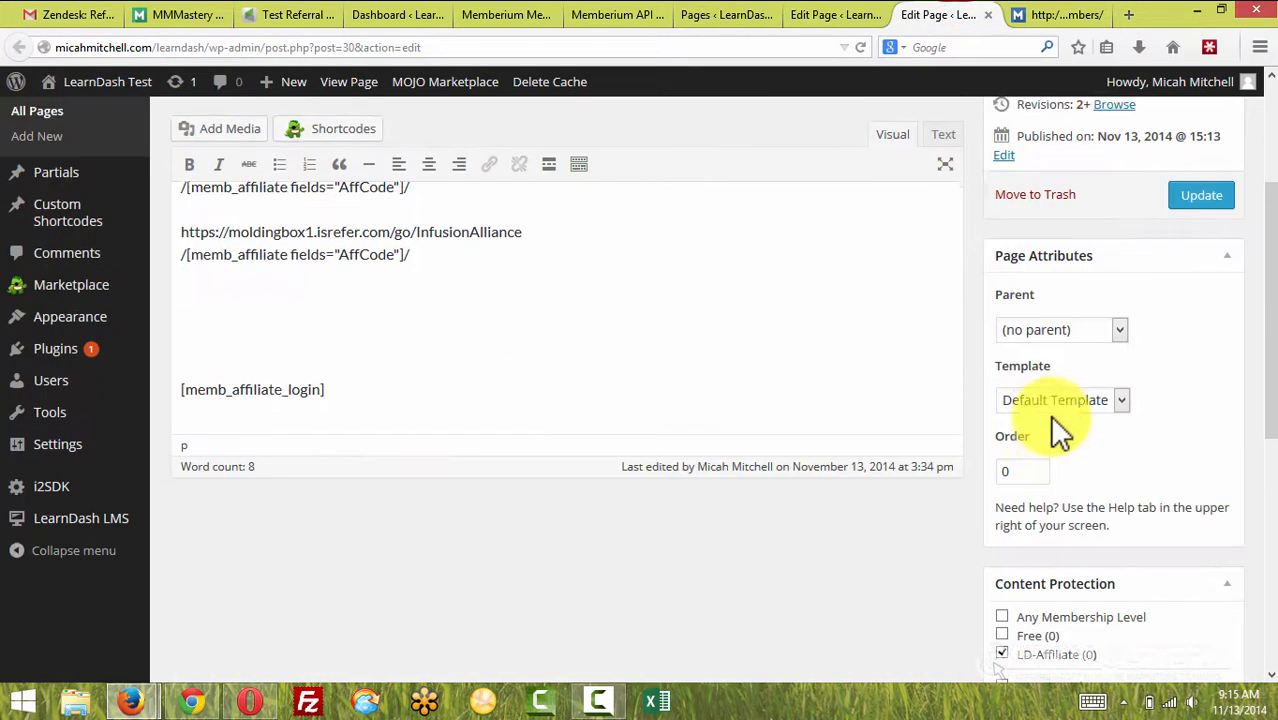
pyautogui.moveTo(1100, 552); pyautogui.dragTo(1016, 555)
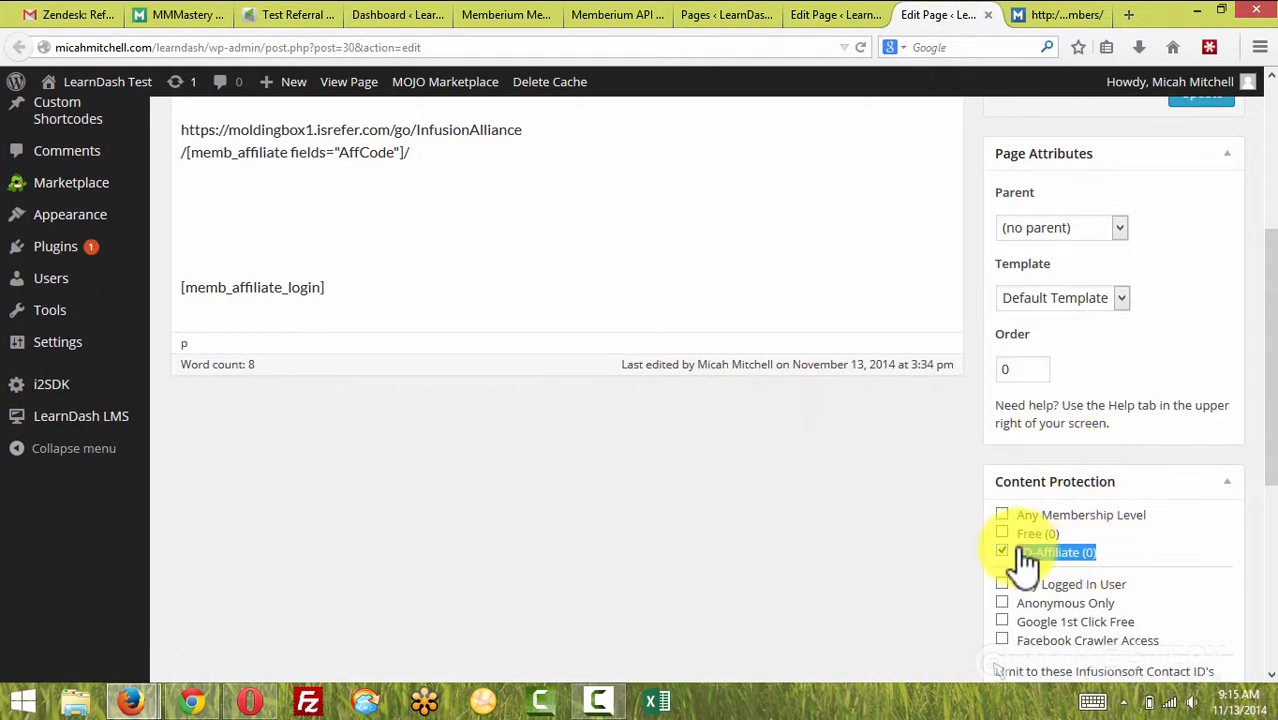
pyautogui.scroll(3, 650, 422)
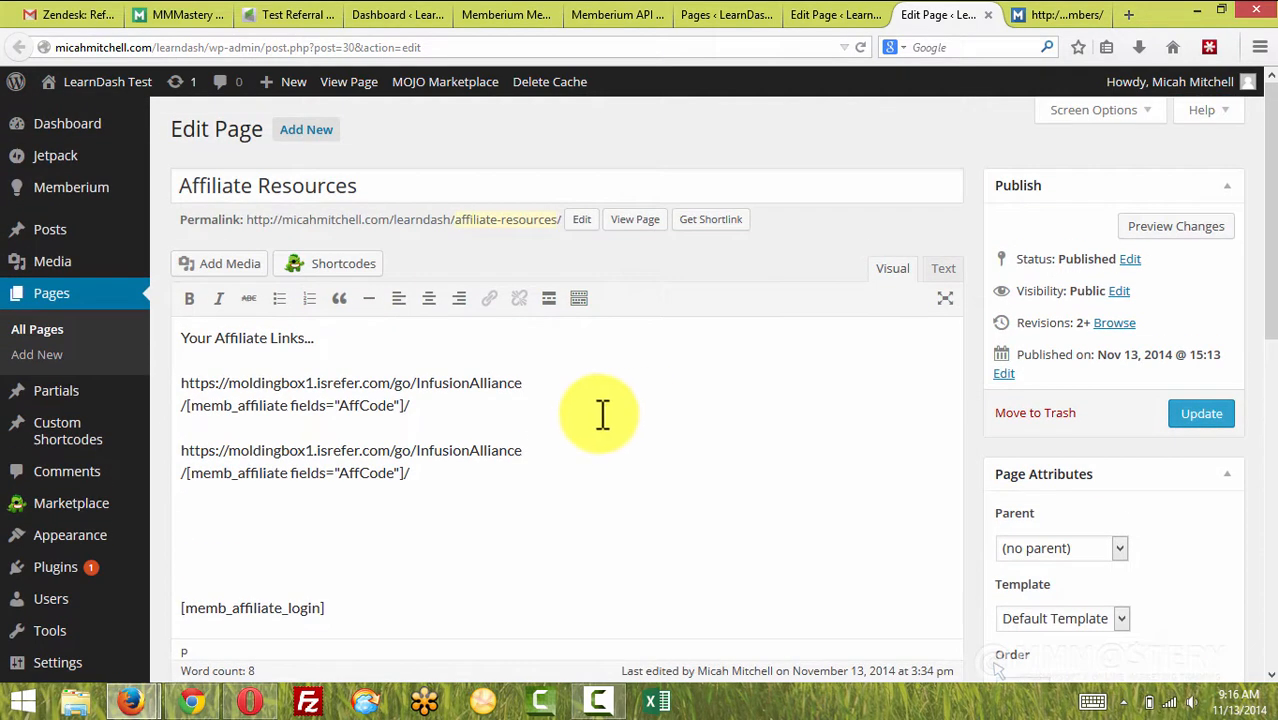
pyautogui.scroll(-1, 602, 416)
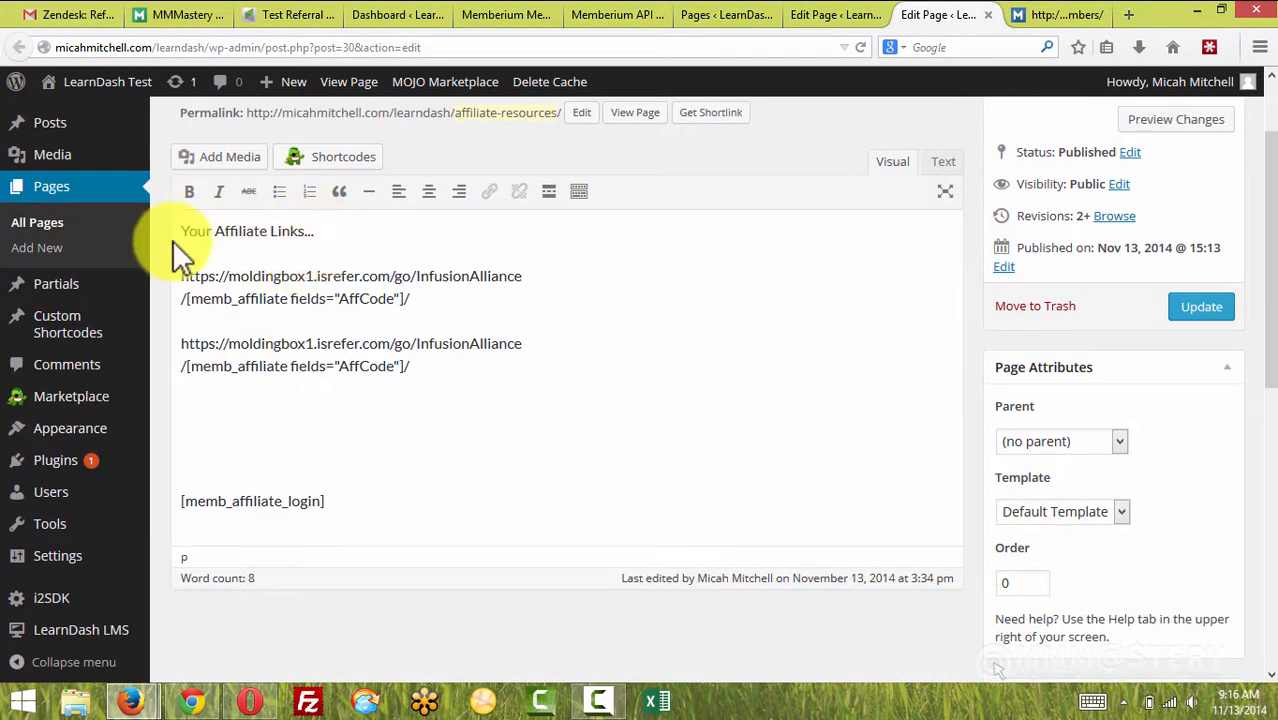
pyautogui.moveTo(446, 300); pyautogui.dragTo(174, 275)
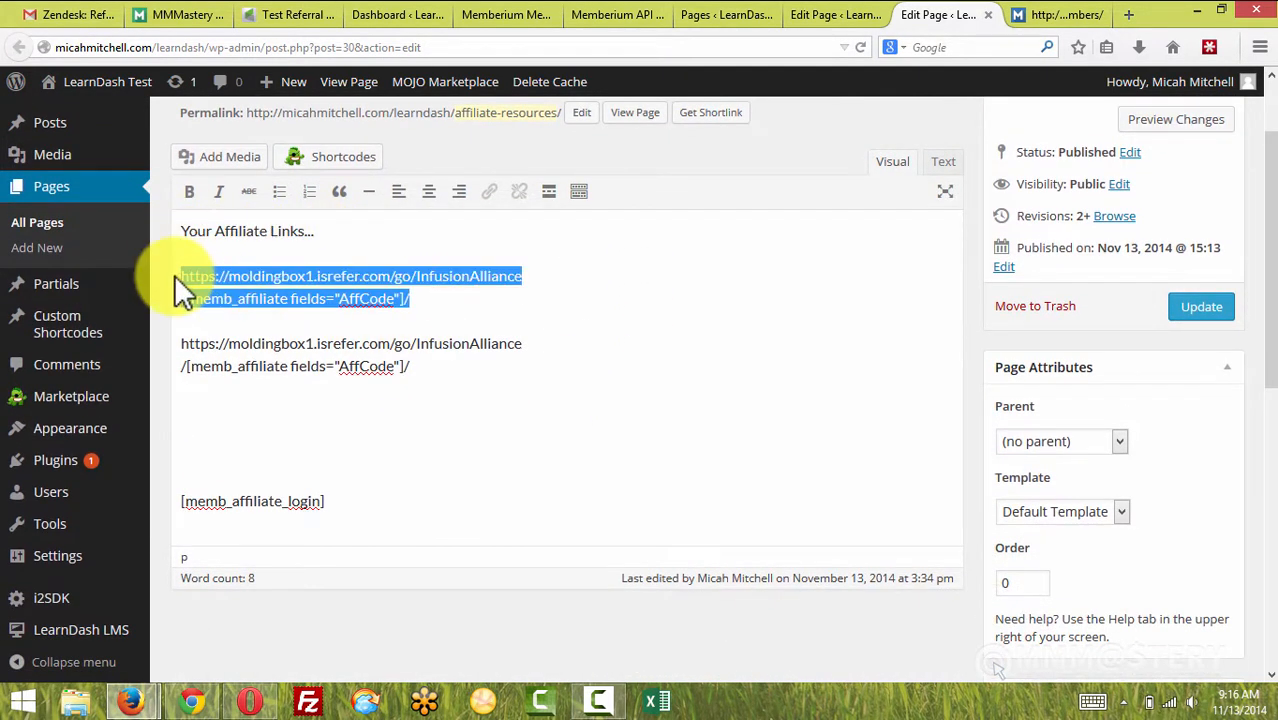
pyautogui.click(489, 191)
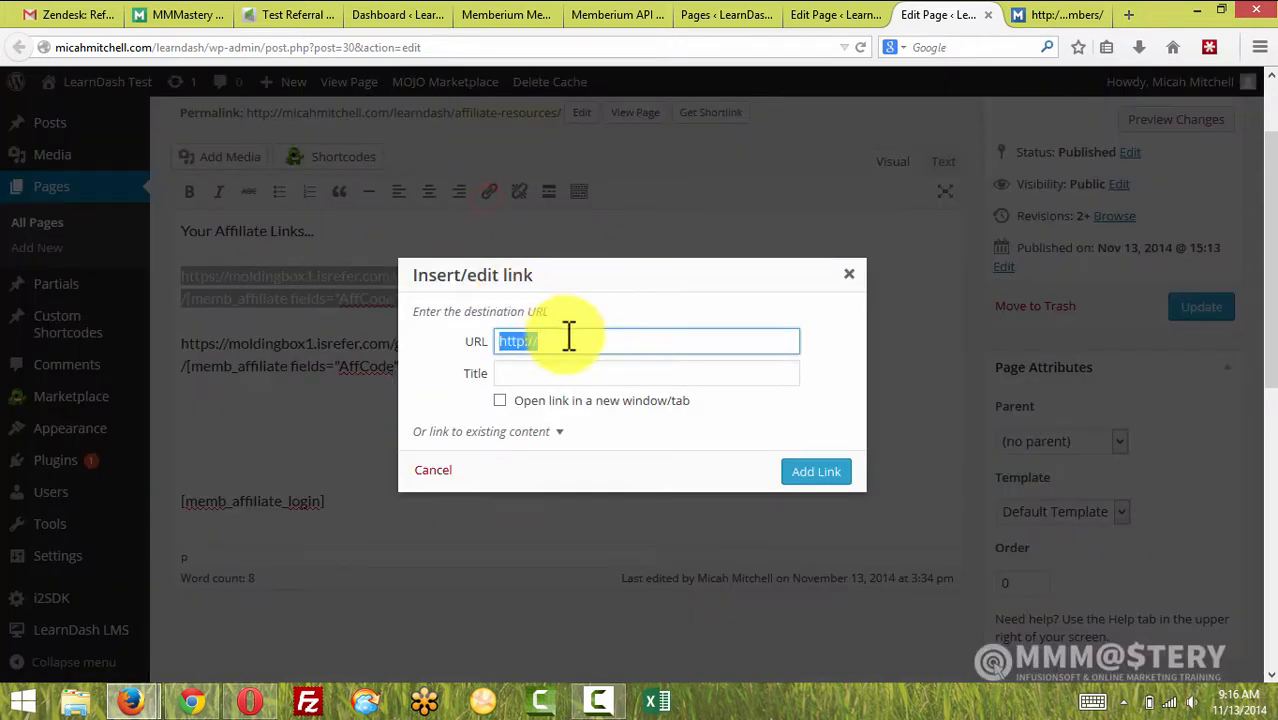
pyautogui.write('https://moldingbox1.isrefer.com/go/InfusionAlliance/[memb_affiliate fields="AffCode"]/')
pyautogui.click(818, 472)
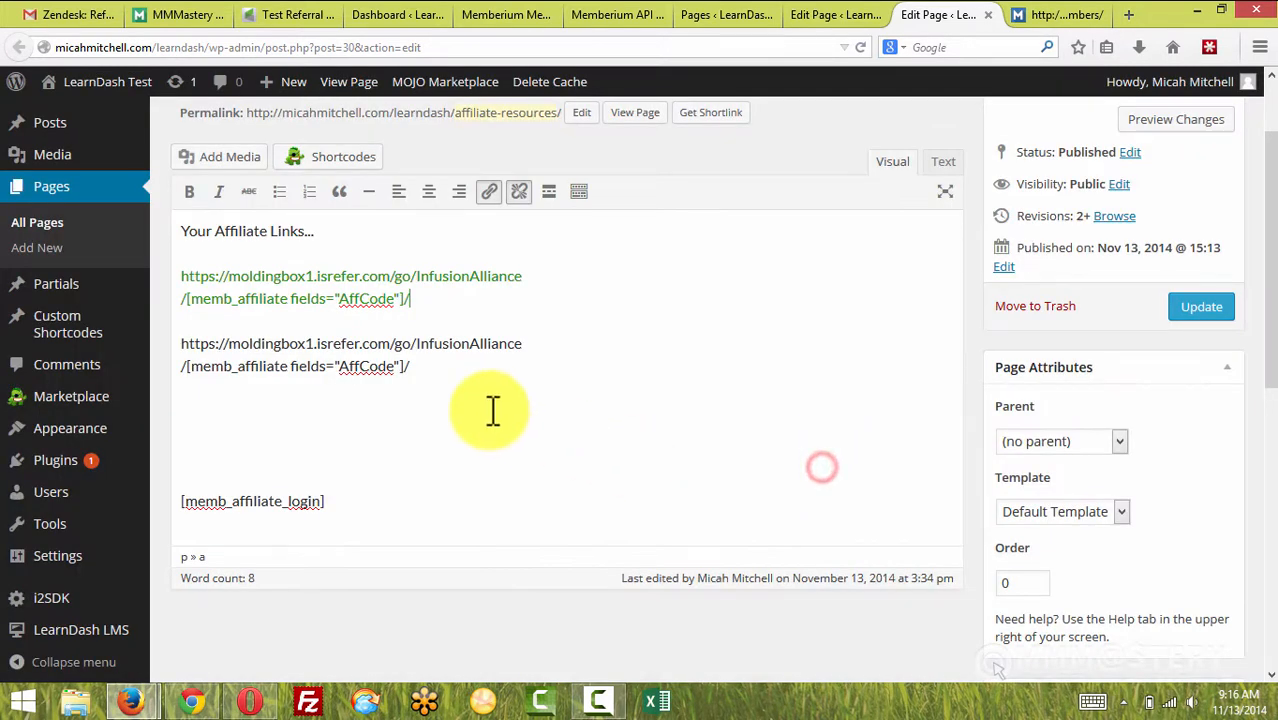
pyautogui.moveTo(431, 370); pyautogui.dragTo(200, 348)
pyautogui.click(489, 191)
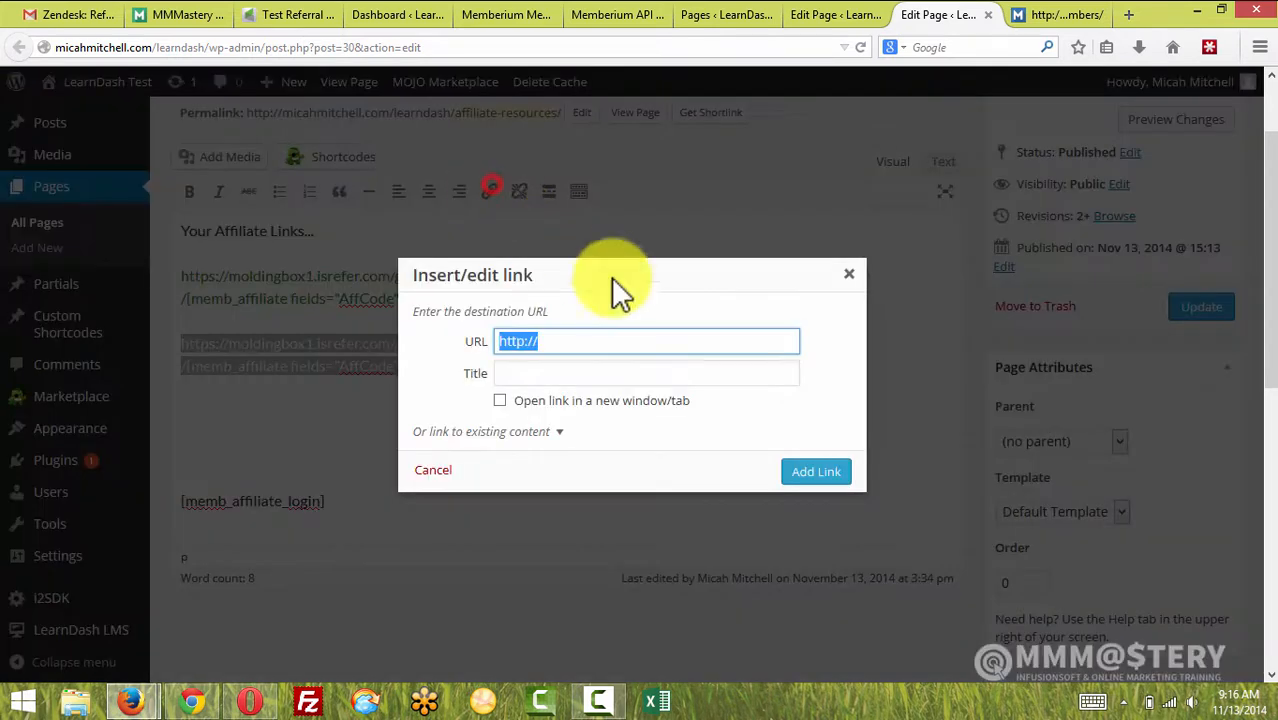
pyautogui.write('https://moldingbox1.isrefer.com/go/InfusionAlliance/[memb_affiliate fields="AffCode"]/')
pyautogui.click(816, 474)
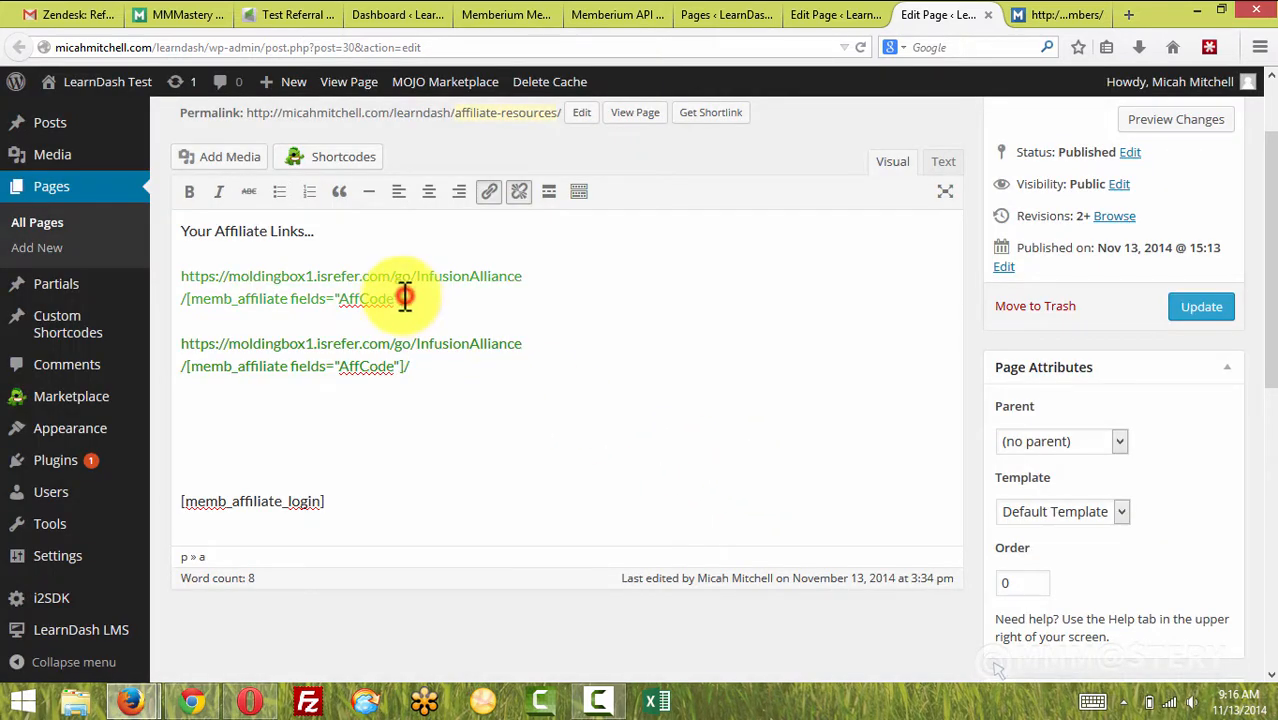
# Check the affiliate code and [memb_affiliate_login] shortcodes, and update the Affiliate Resources page.
pyautogui.moveTo(404, 297); pyautogui.dragTo(187, 298)
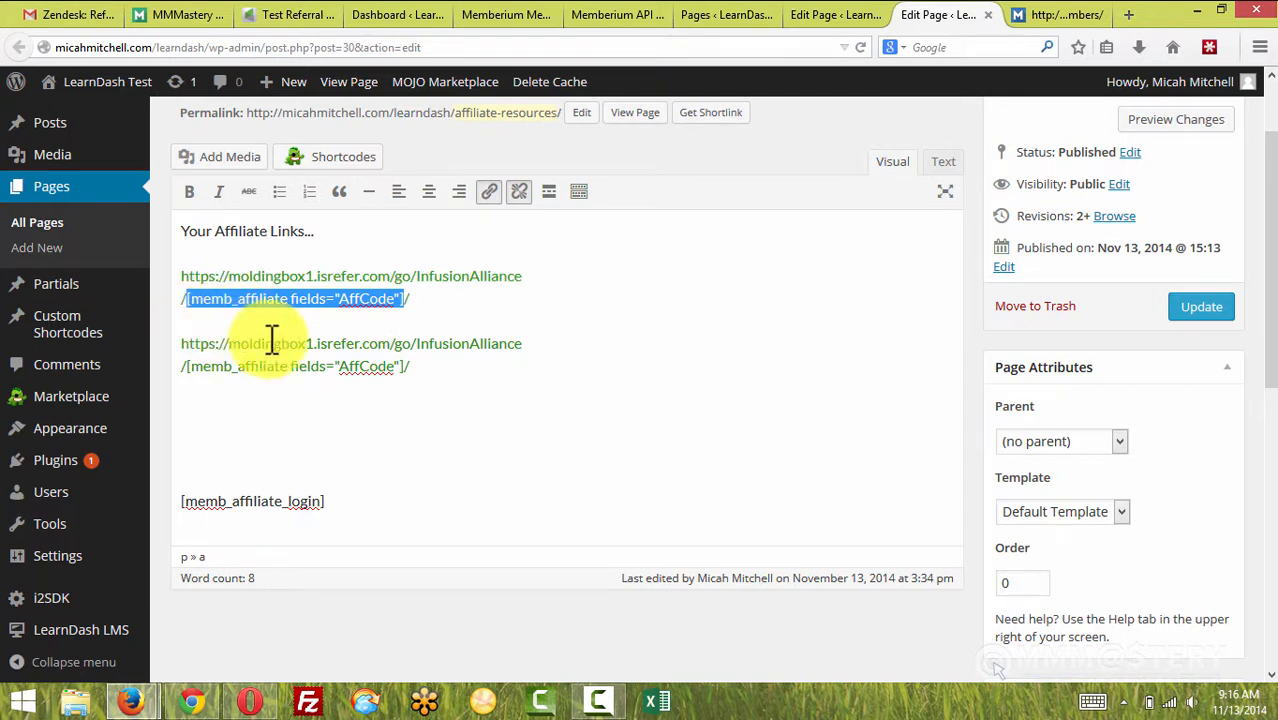
pyautogui.click(297, 456)
pyautogui.moveTo(353, 501); pyautogui.dragTo(180, 508)
pyautogui.click(360, 506)
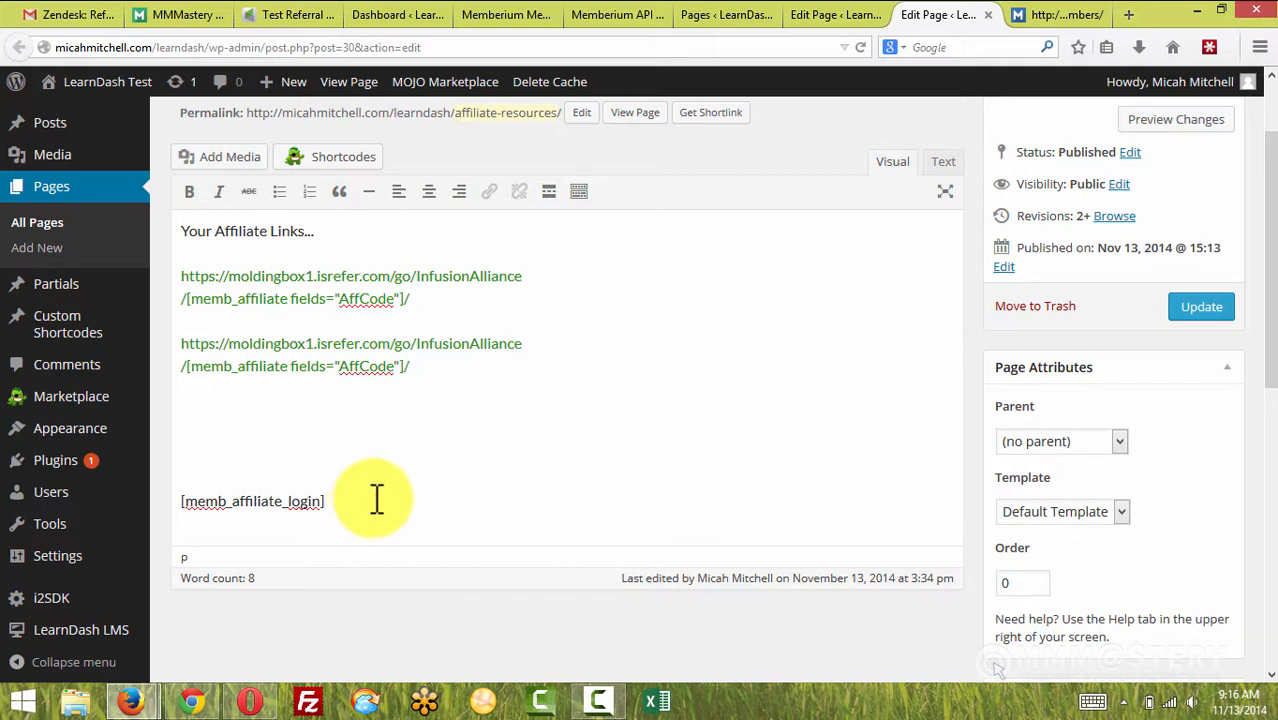
pyautogui.click(1201, 310)
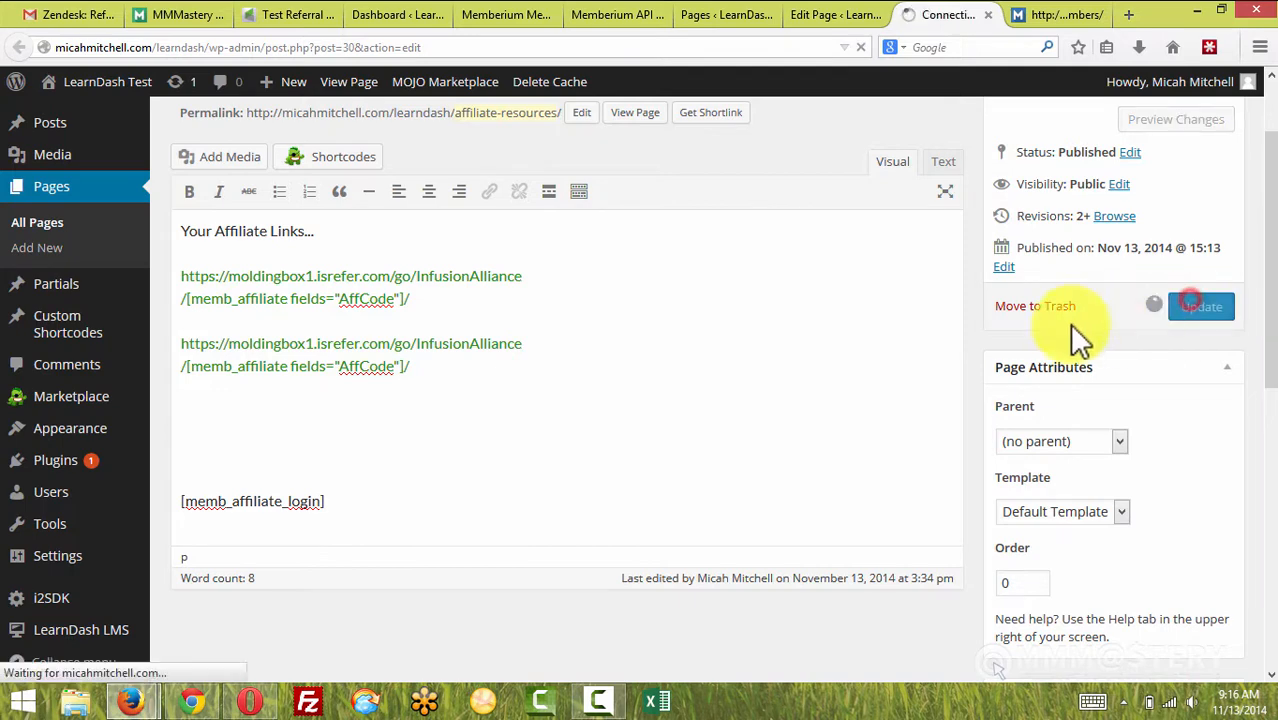
# Switch to Chrome, open the site's Affiliate Signup page, and enter the test affiliate's first name, e-mail address and username.
pyautogui.click(192, 701)
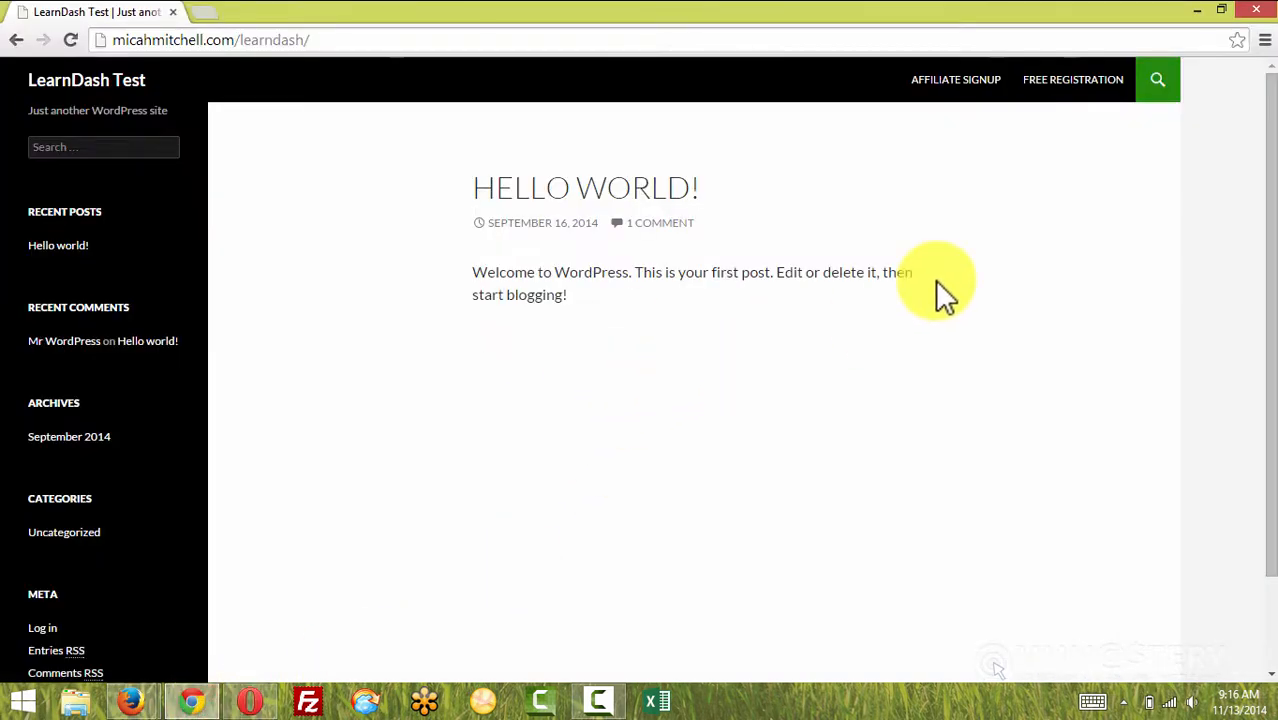
pyautogui.click(945, 82)
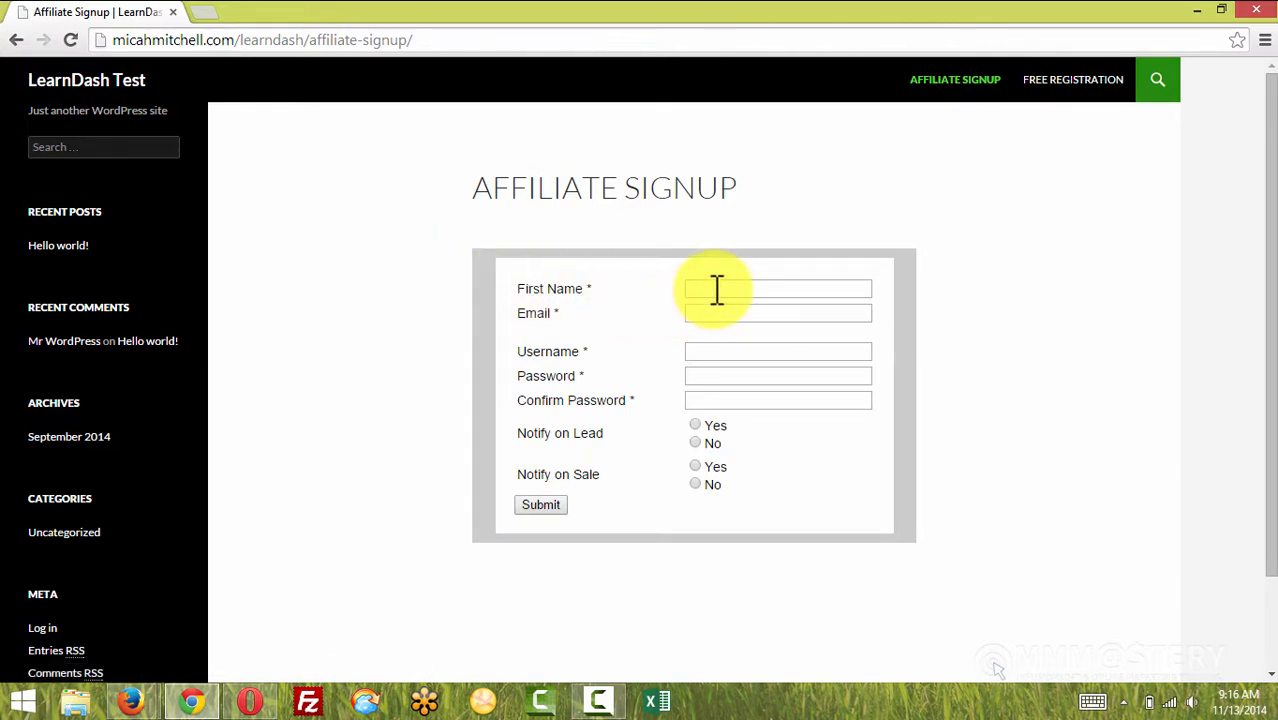
pyautogui.write('testda')
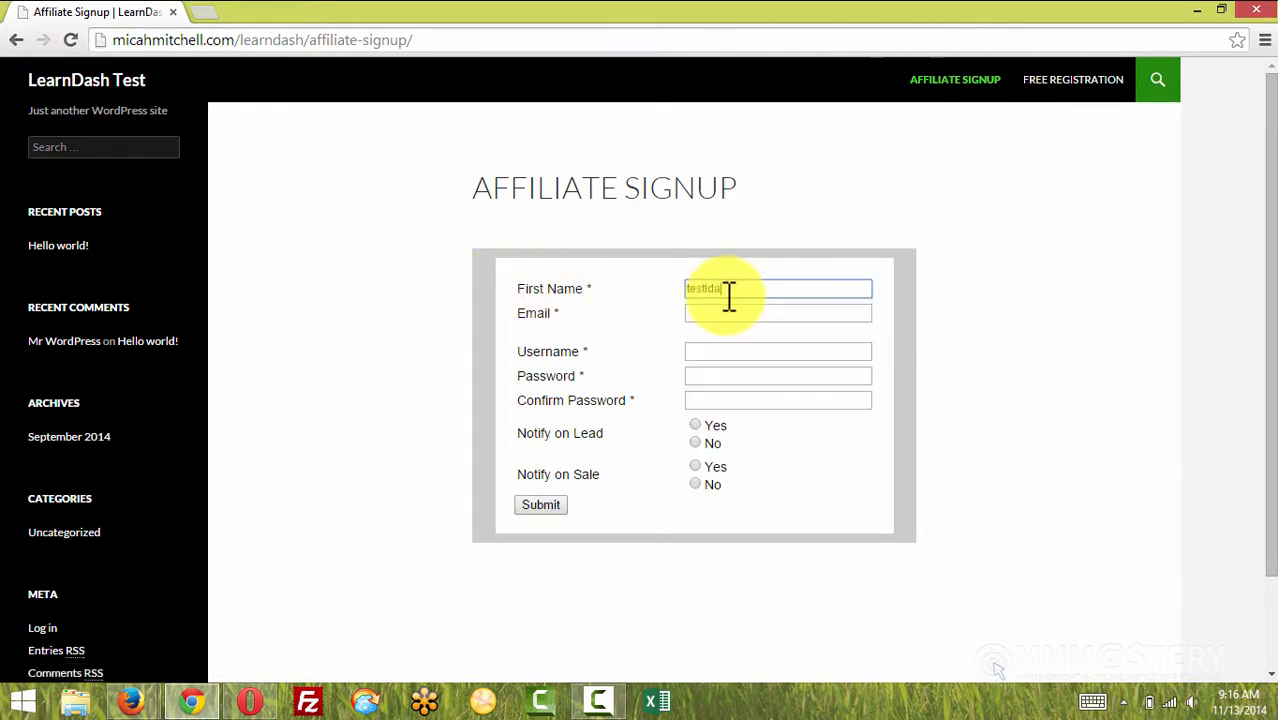
pyautogui.moveTo(725, 294); pyautogui.dragTo(646, 295)
pyautogui.hotkey('ctrl', 'c')
pyautogui.click(709, 351)
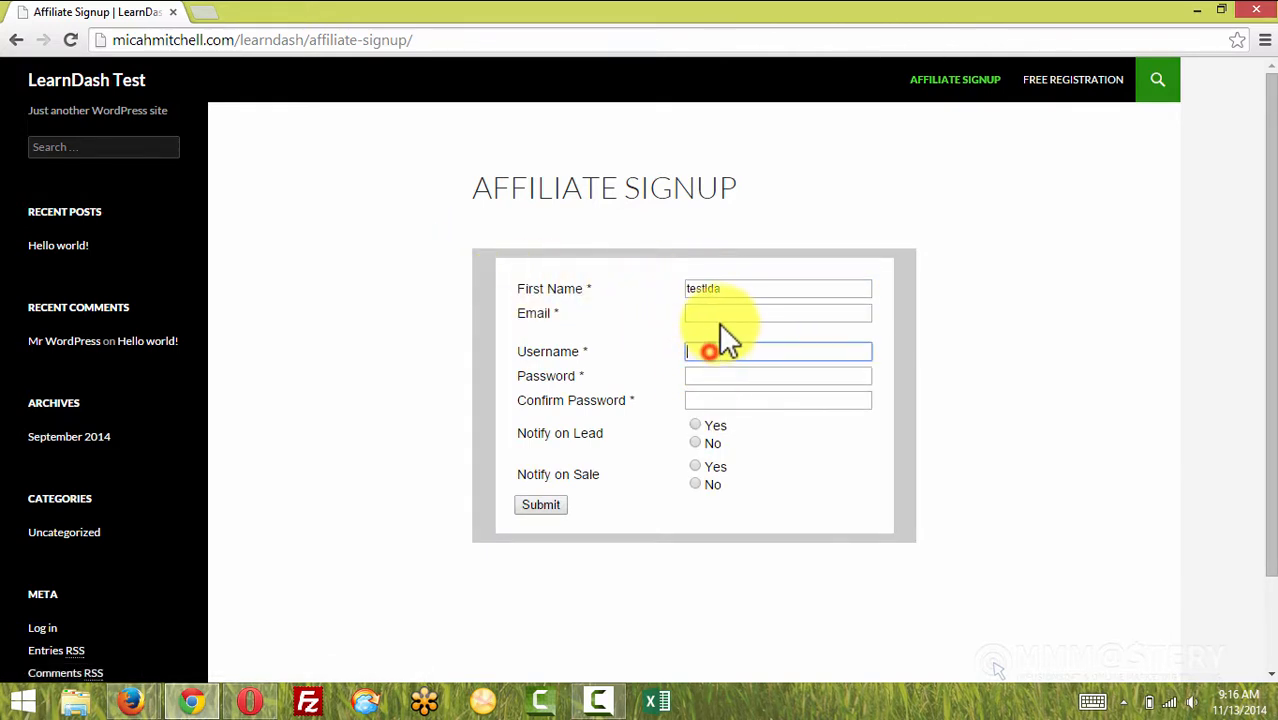
pyautogui.click(718, 313)
pyautogui.hotkey('ctrl', 'v')
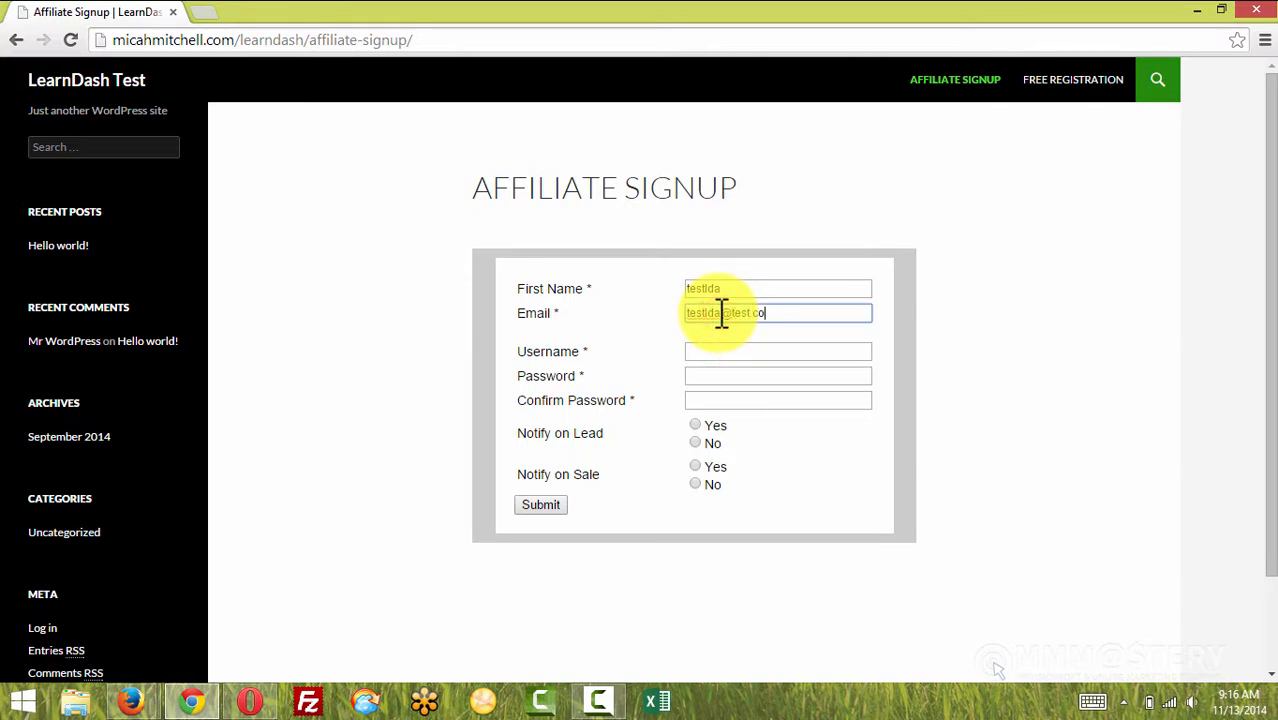
pyautogui.hotkey('ctrl', 'v')
# Enter and confirm the account password, set Notify on Lead and Notify on Sale to Yes, and submit the signup form.
pyautogui.click(722, 377)
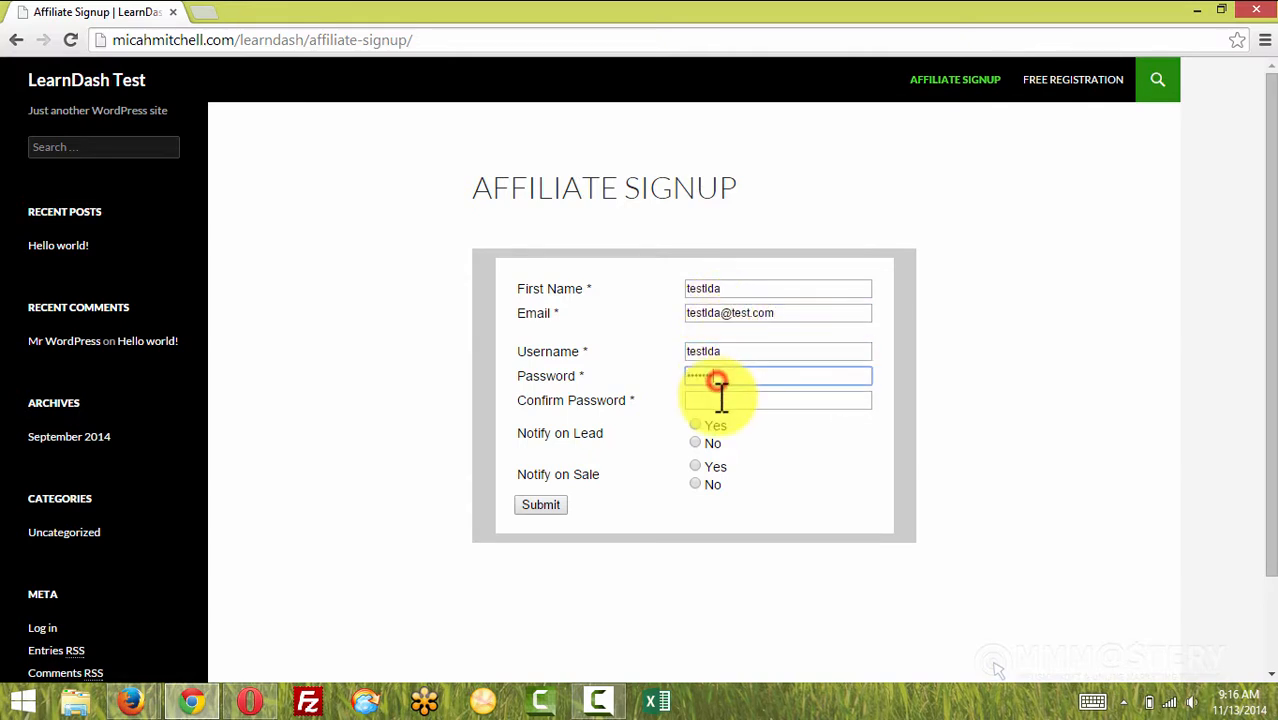
pyautogui.hotkey('ctrl', 'v')
pyautogui.click(718, 399)
pyautogui.hotkey('ctrl', 'v')
pyautogui.click(695, 425)
pyautogui.click(695, 466)
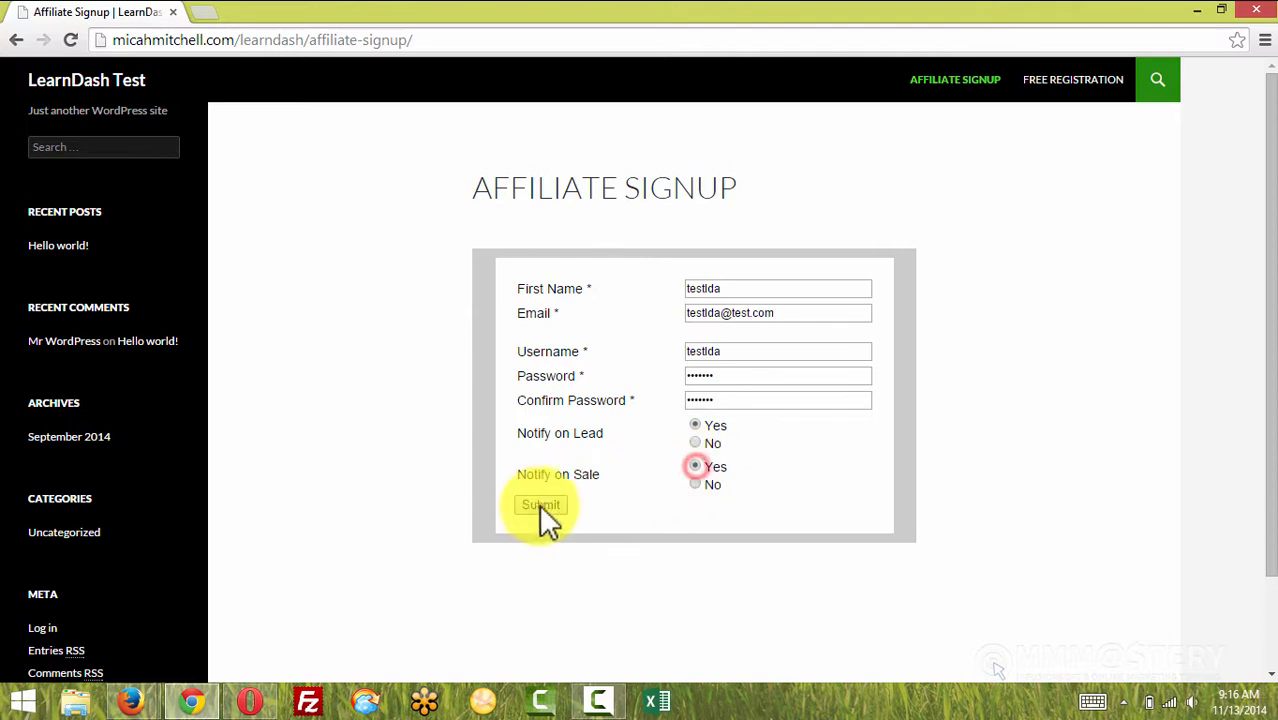
pyautogui.click(540, 505)
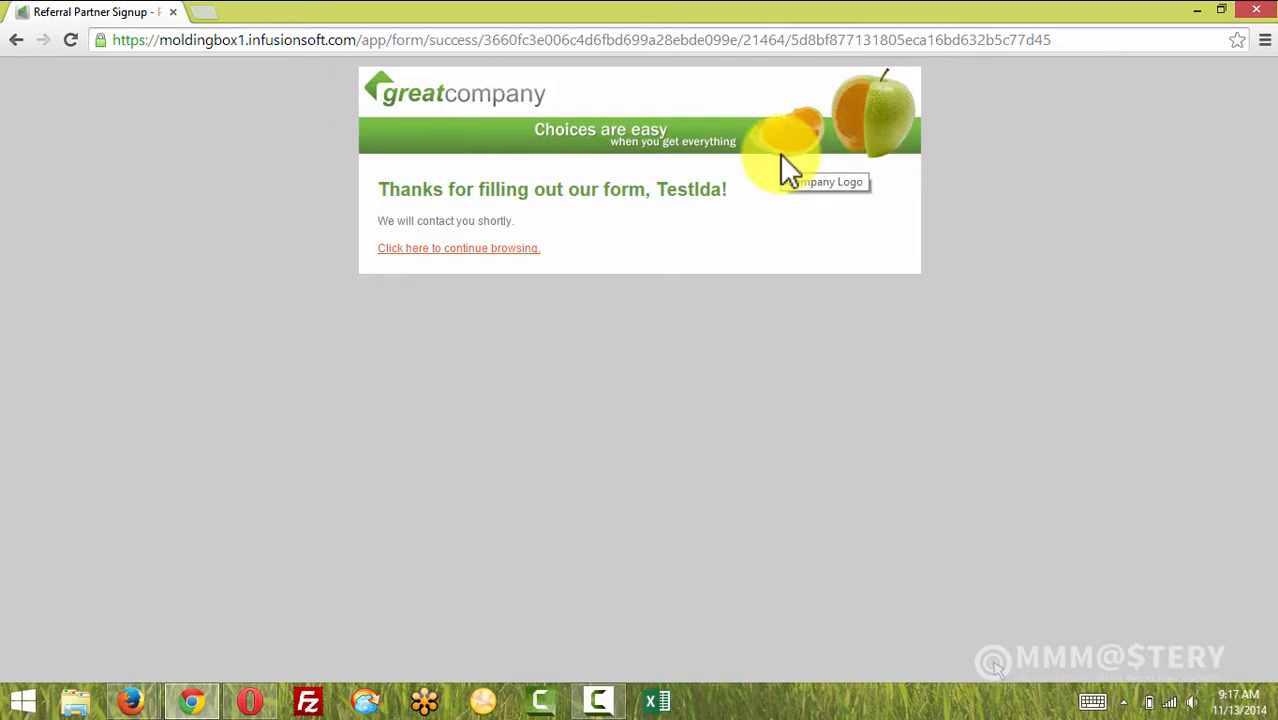
# Switch back to Firefox and open the Infusionsoft dashboard in a new tab, using the base address copied from the campaign's URL.
pyautogui.moveTo(192, 700)
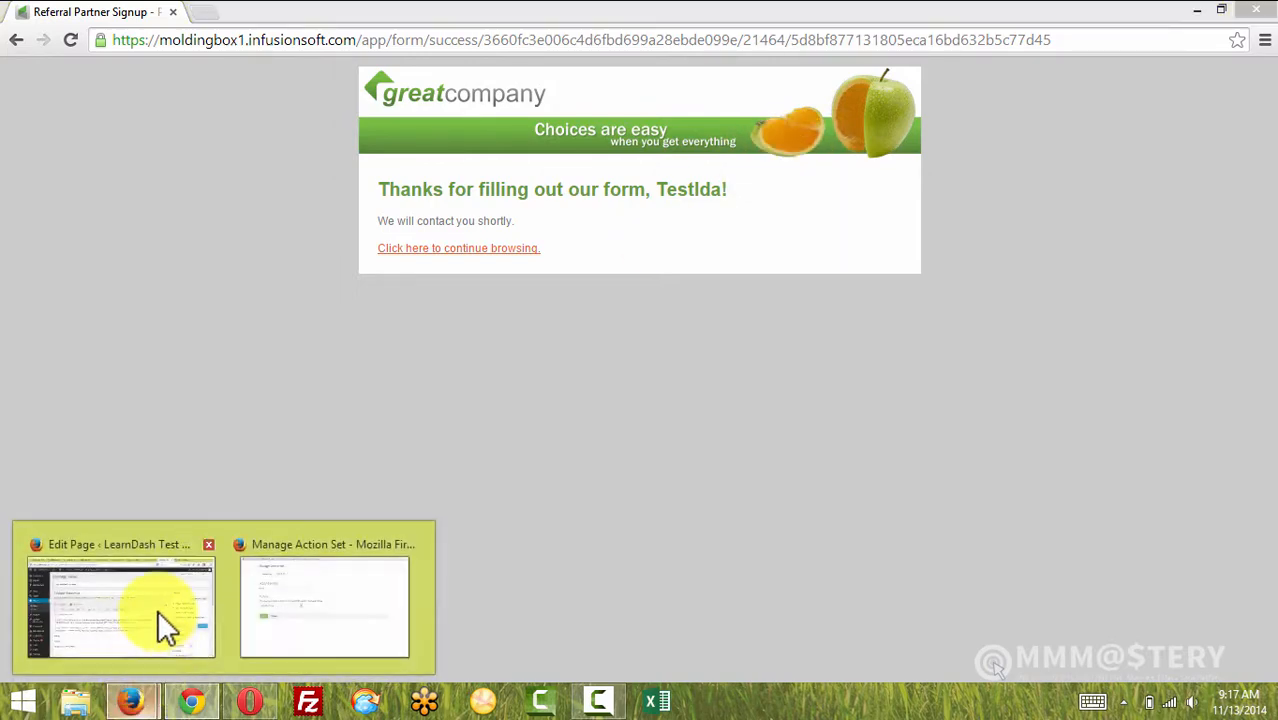
pyautogui.click(157, 628)
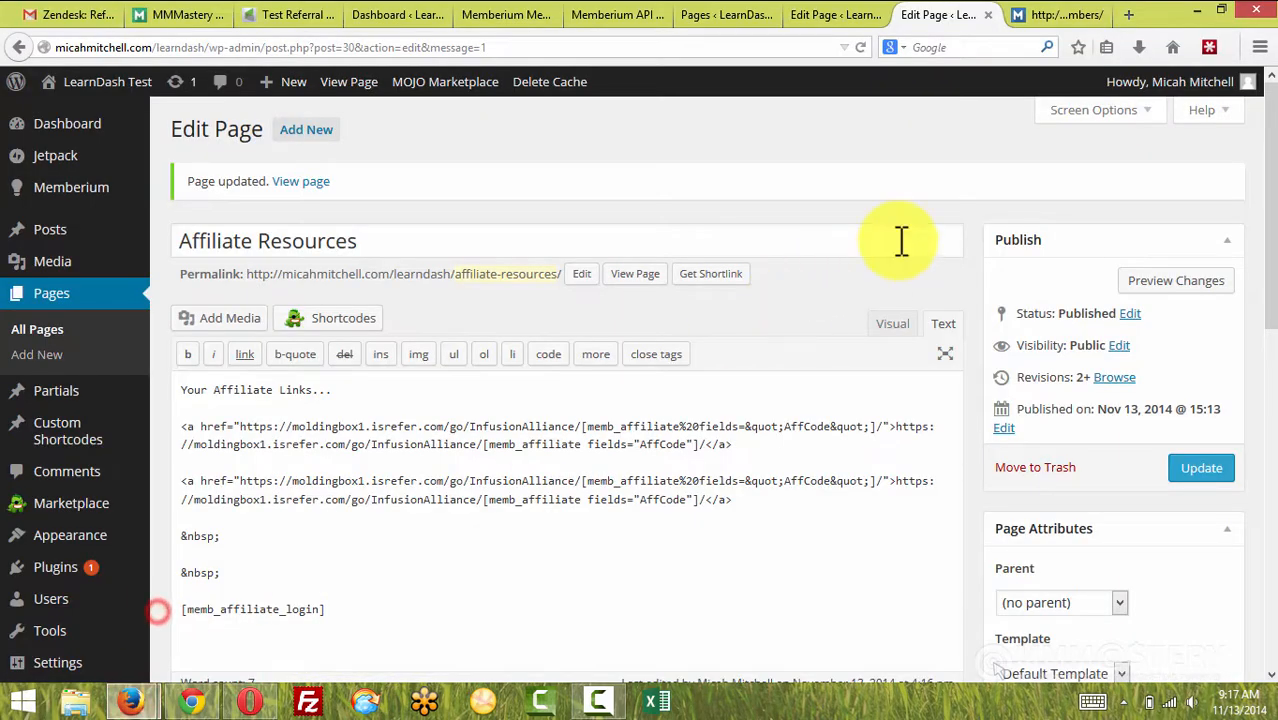
pyautogui.click(300, 15)
pyautogui.moveTo(247, 48); pyautogui.dragTo(52, 90)
pyautogui.hotkey('ctrl', 'c')
pyautogui.hotkey('ctrl', 't')
pyautogui.hotkey('ctrl', 'v')
pyautogui.press('Return')
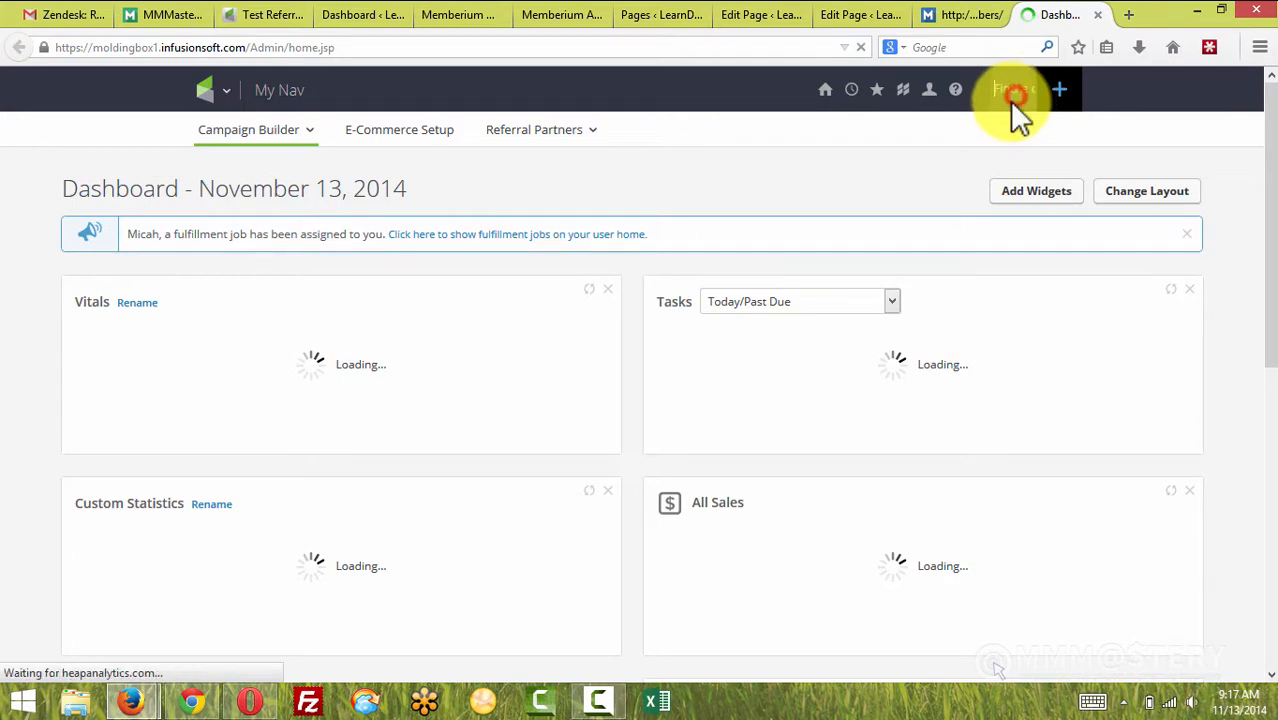
# Search the Infusionsoft contacts for the test signup's name and open the newly created contact record.
pyautogui.click(1012, 96)
pyautogui.write('testldv')
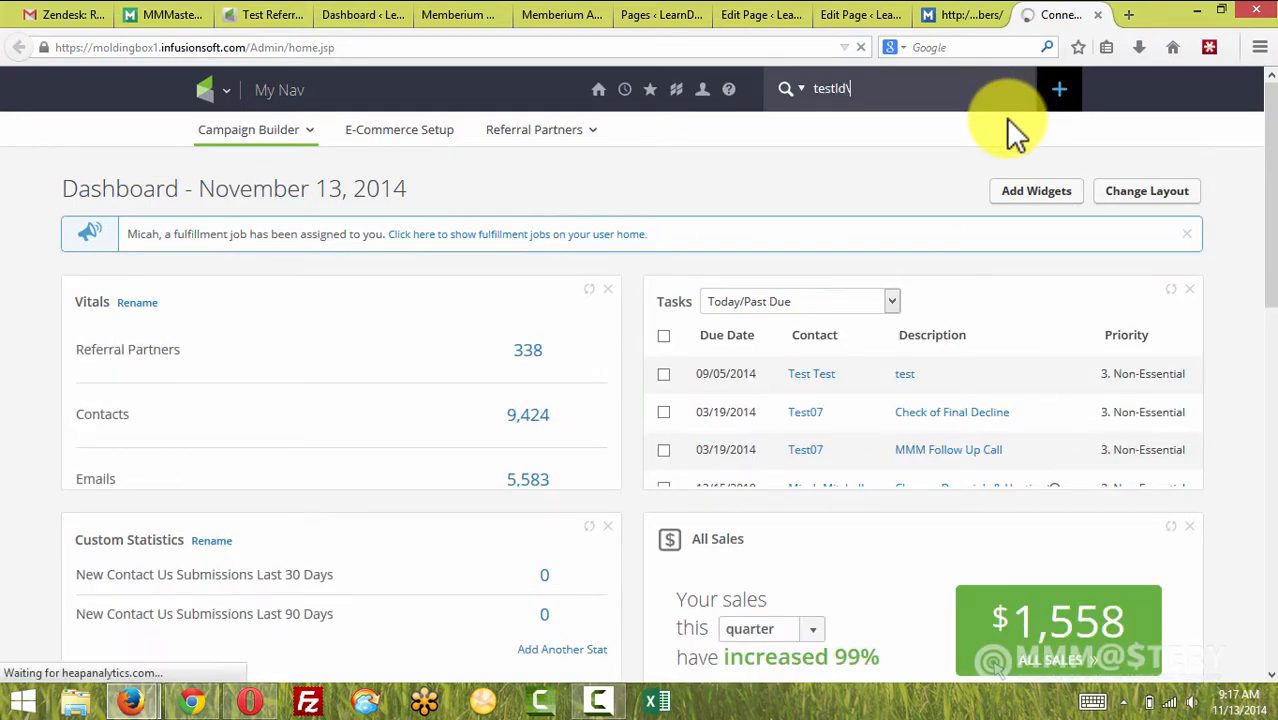
pyautogui.press('Return')
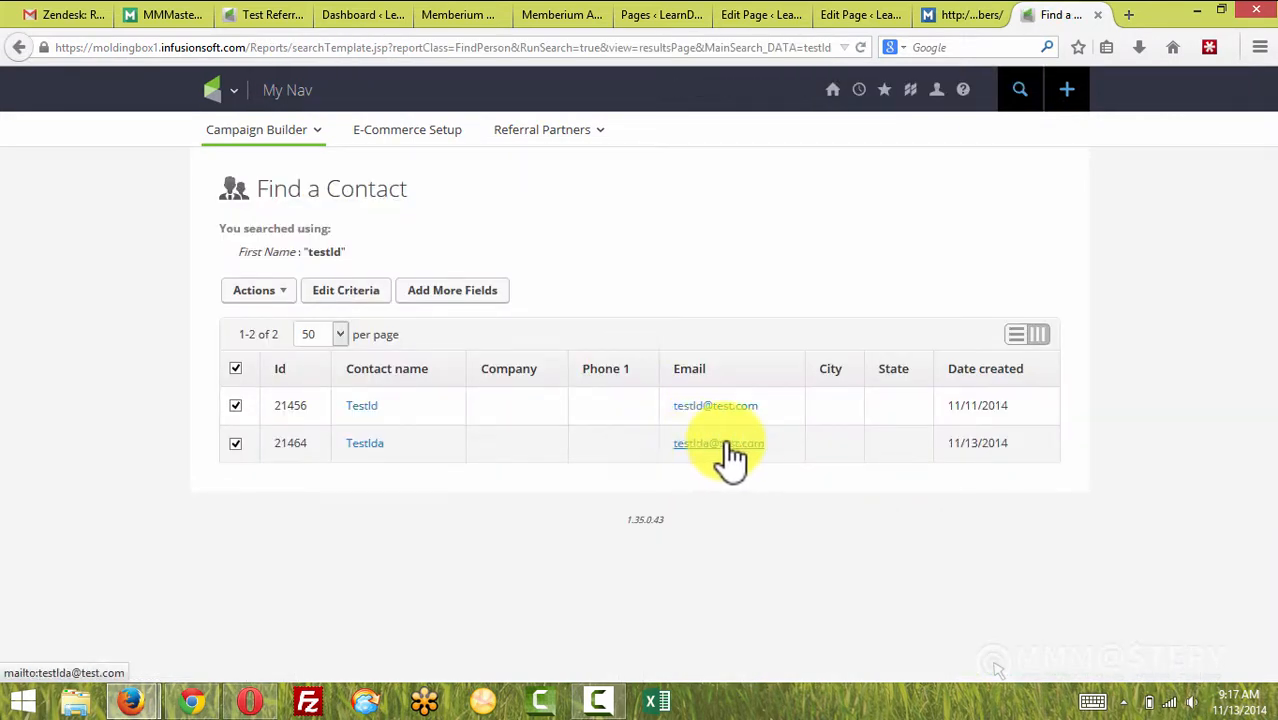
pyautogui.click(364, 443)
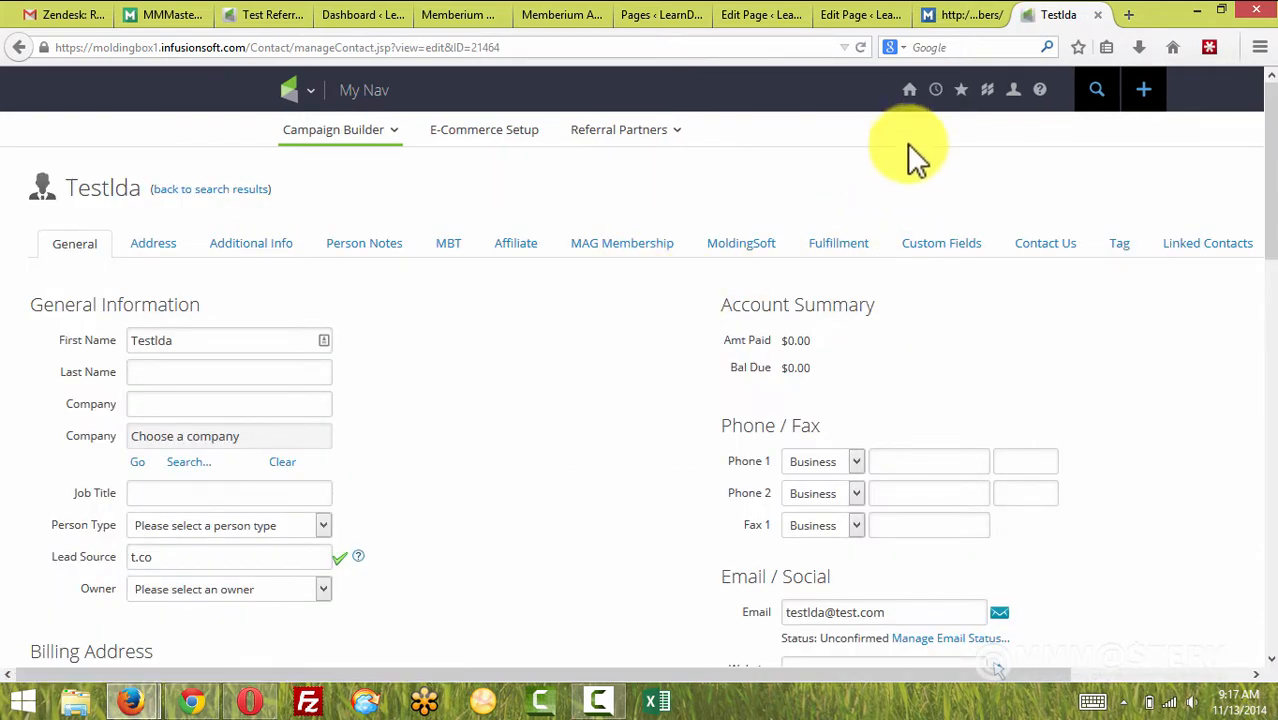
# Open the Infusionsoft dashboard in another tab and find the test signup's record with a Referral Partner search.
pyautogui.rightClick(943, 99)
pyautogui.click(1000, 108)
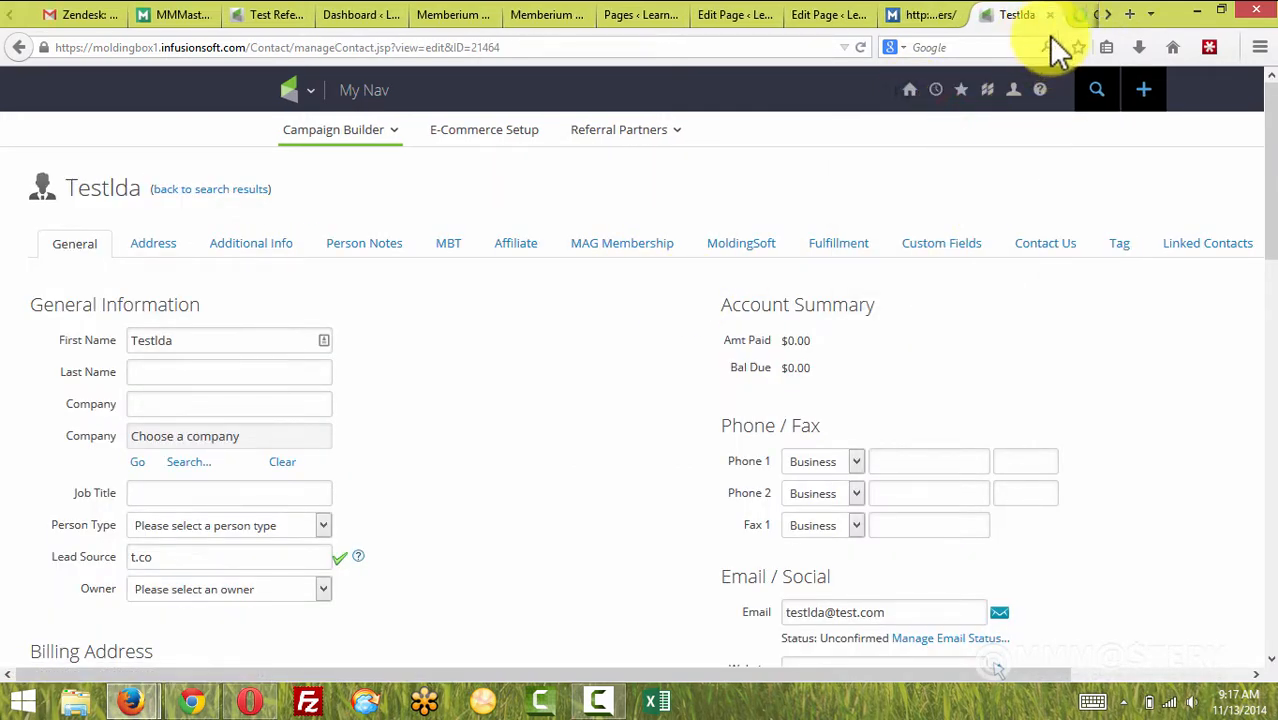
pyautogui.click(1078, 16)
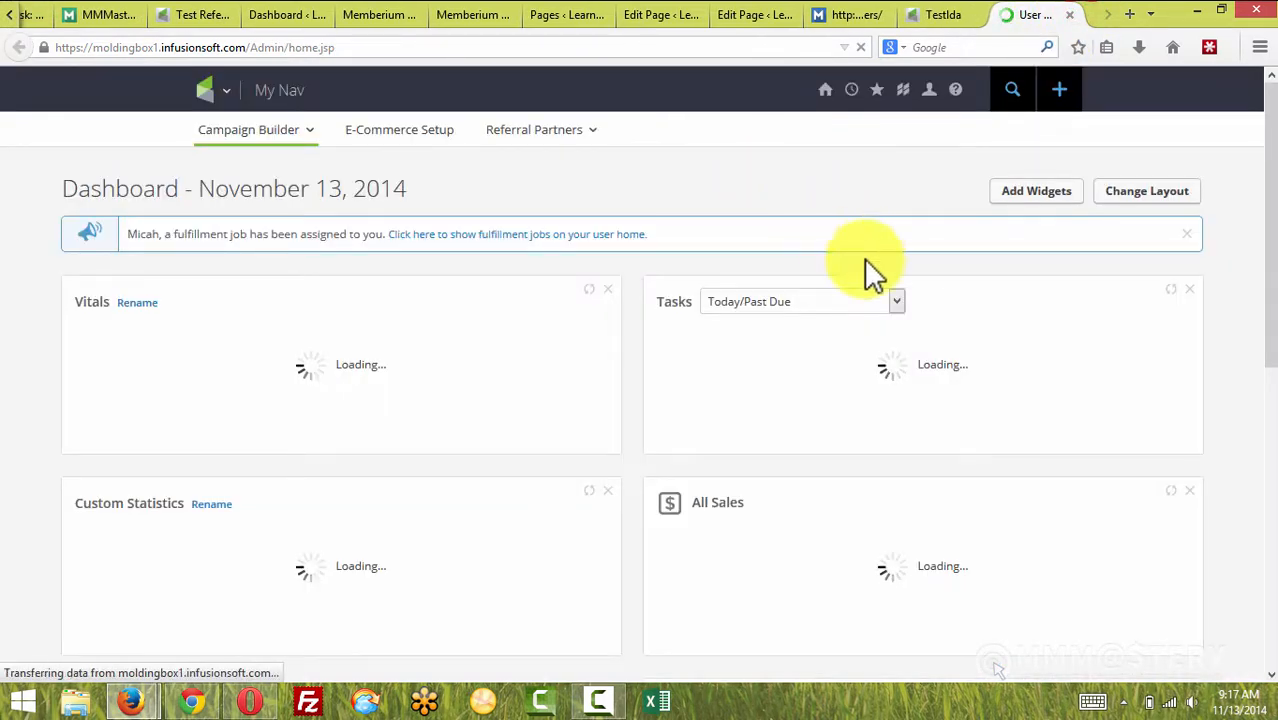
pyautogui.click(1012, 88)
pyautogui.write('testld')
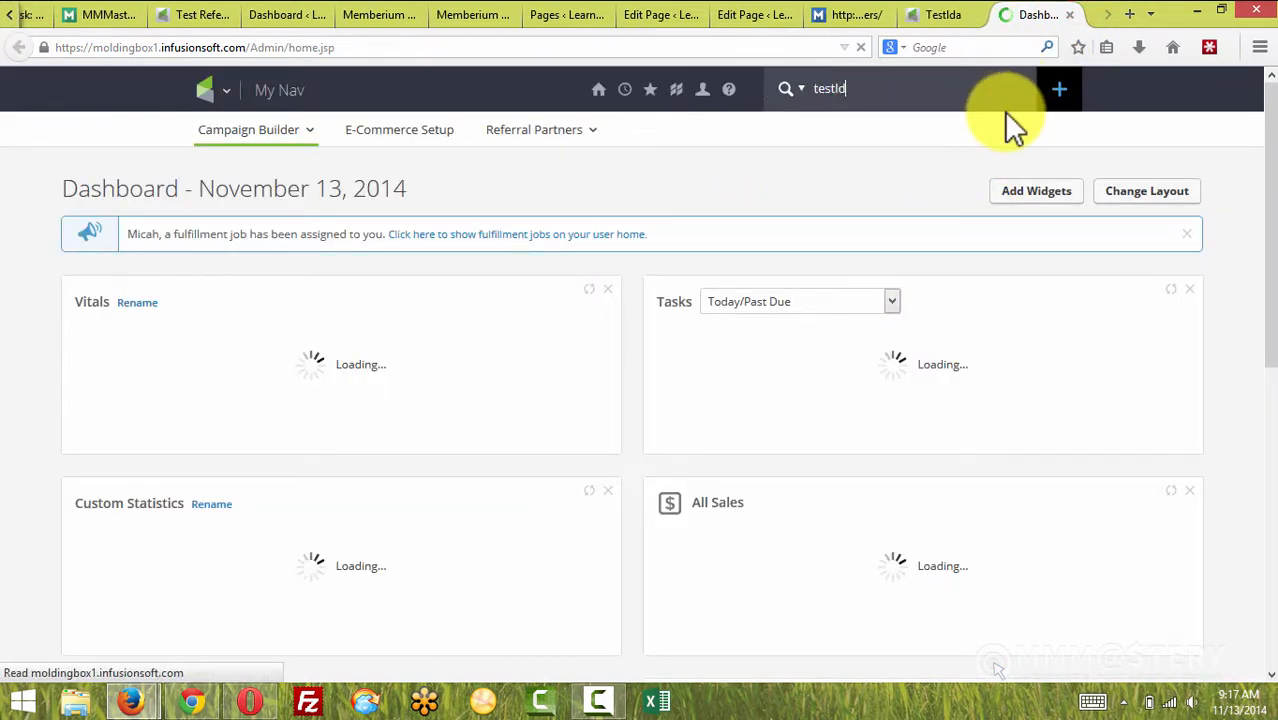
pyautogui.click(806, 90)
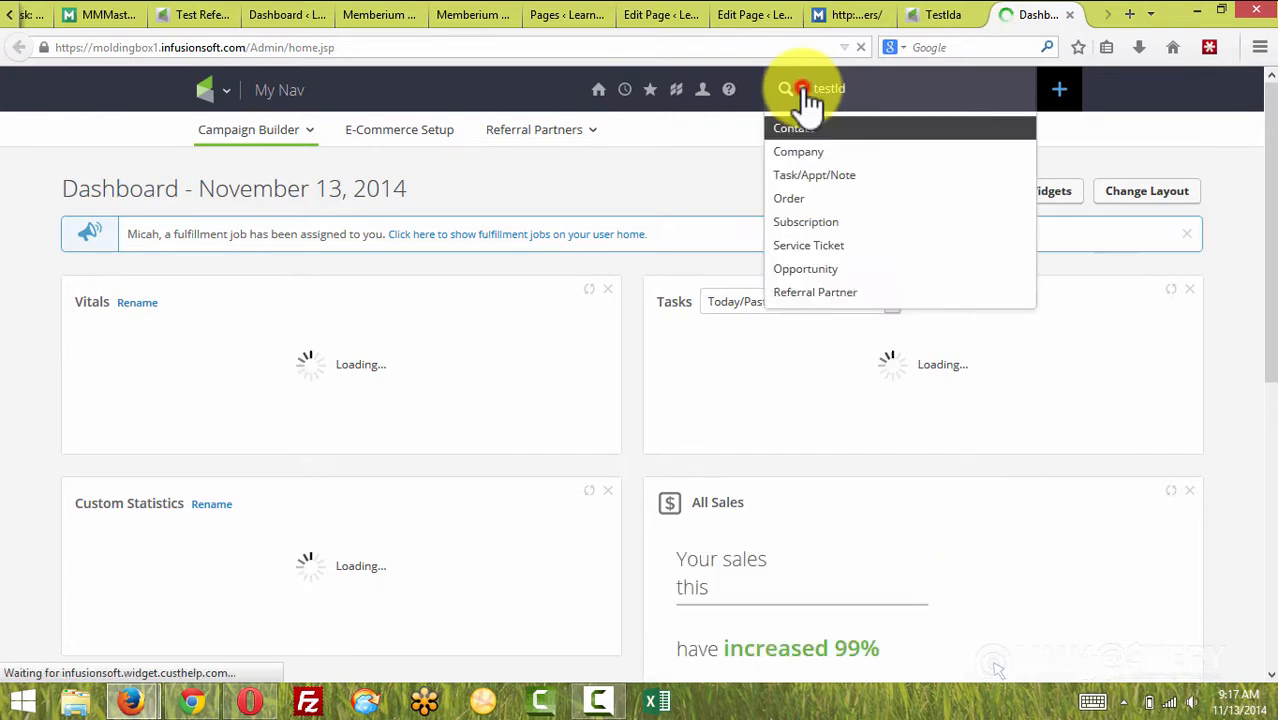
pyautogui.click(828, 294)
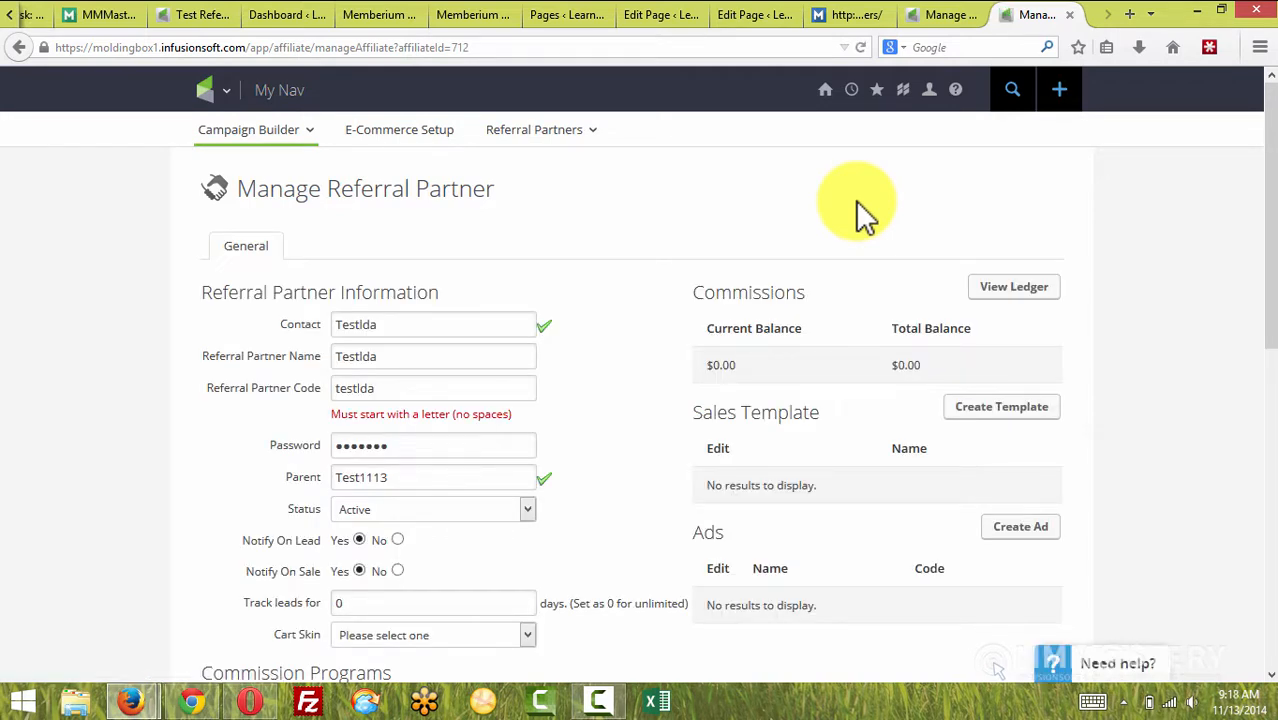
# Review the Referral Partner Signup campaign, and check the contact linked to the new referral partner record.
pyautogui.click(198, 14)
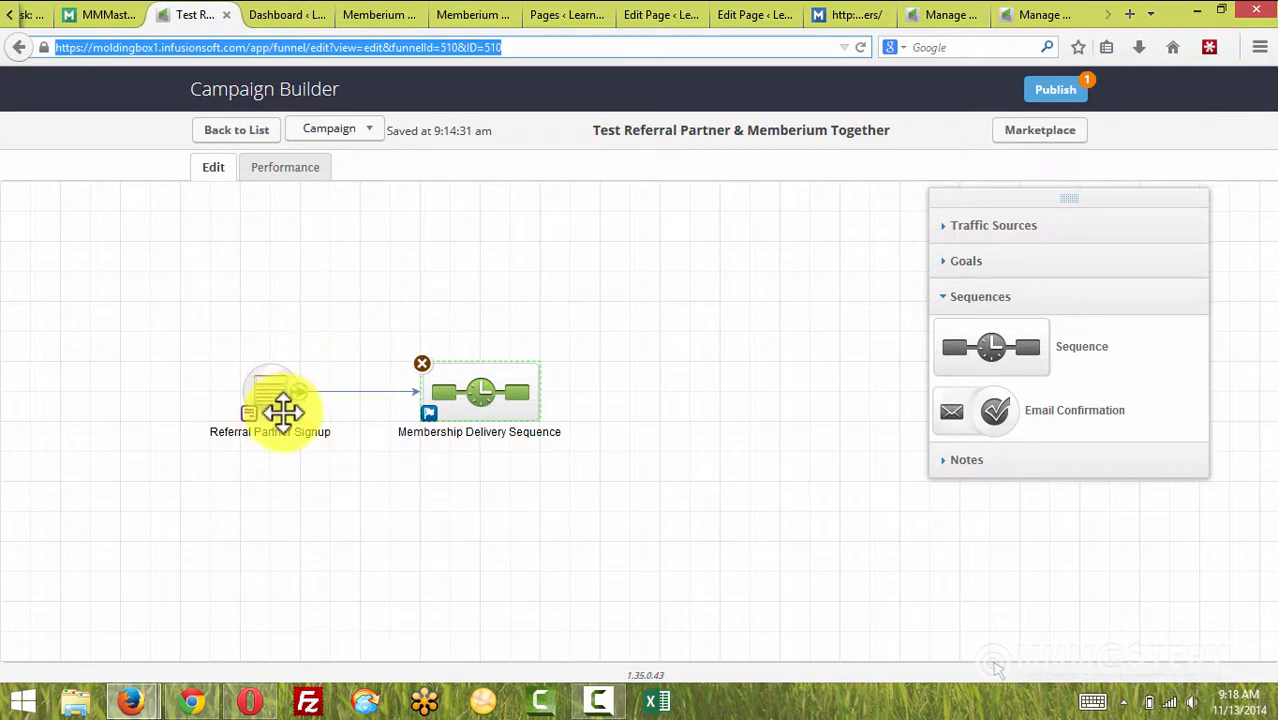
pyautogui.click(935, 25)
pyautogui.click(1062, 20)
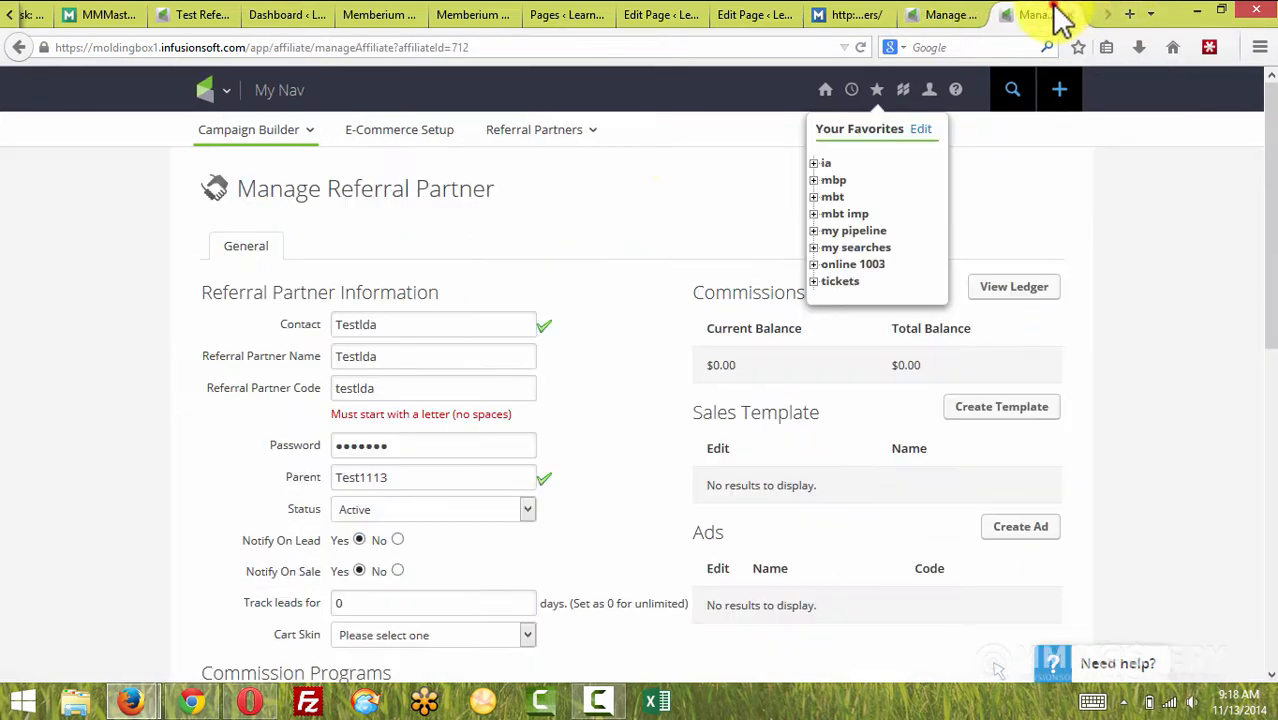
pyautogui.moveTo(390, 325); pyautogui.dragTo(276, 330)
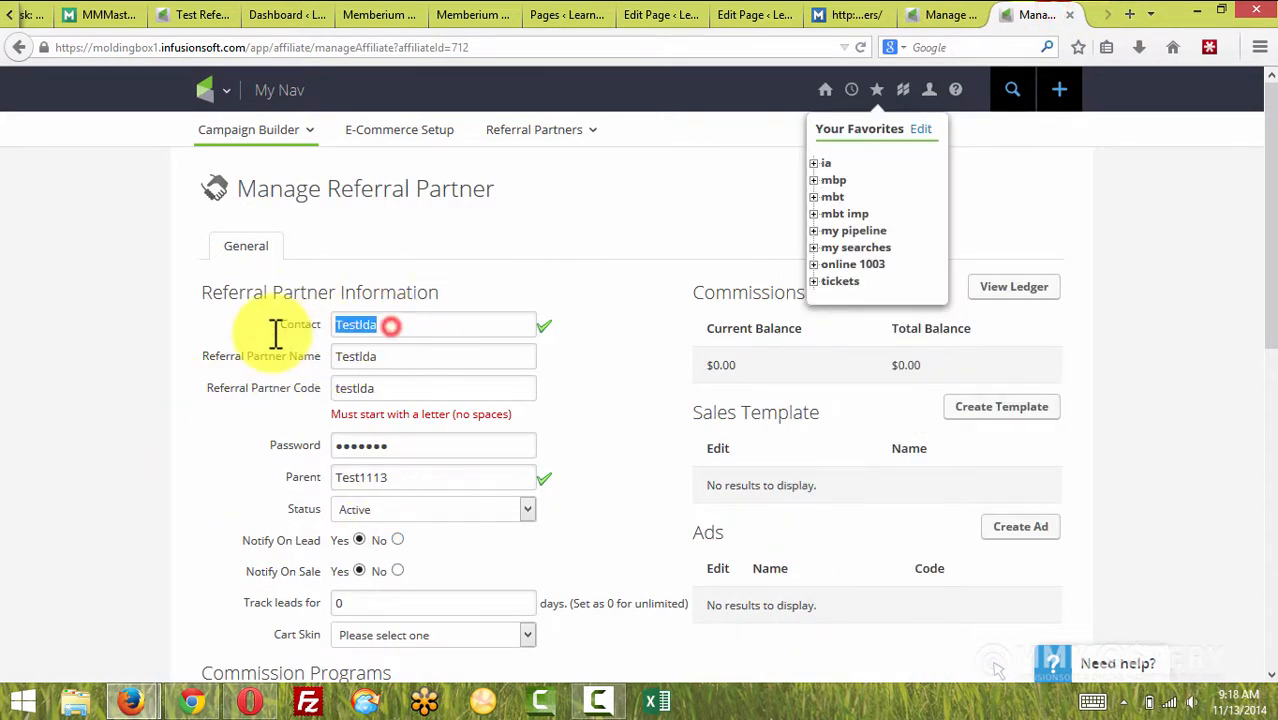
pyautogui.click(645, 230)
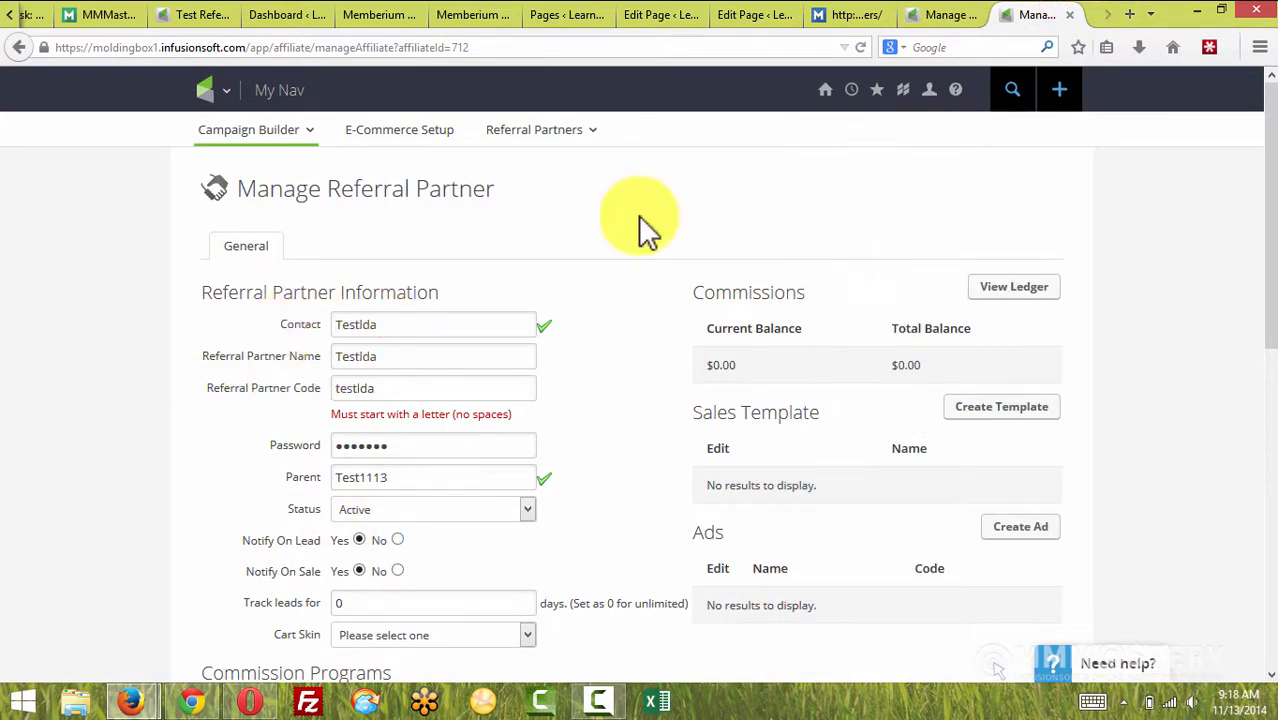
# Check the partner's commission programs, log in to the Referral Partner Center as that partner, and open the Link Generator.
pyautogui.scroll(-2, 645, 230)
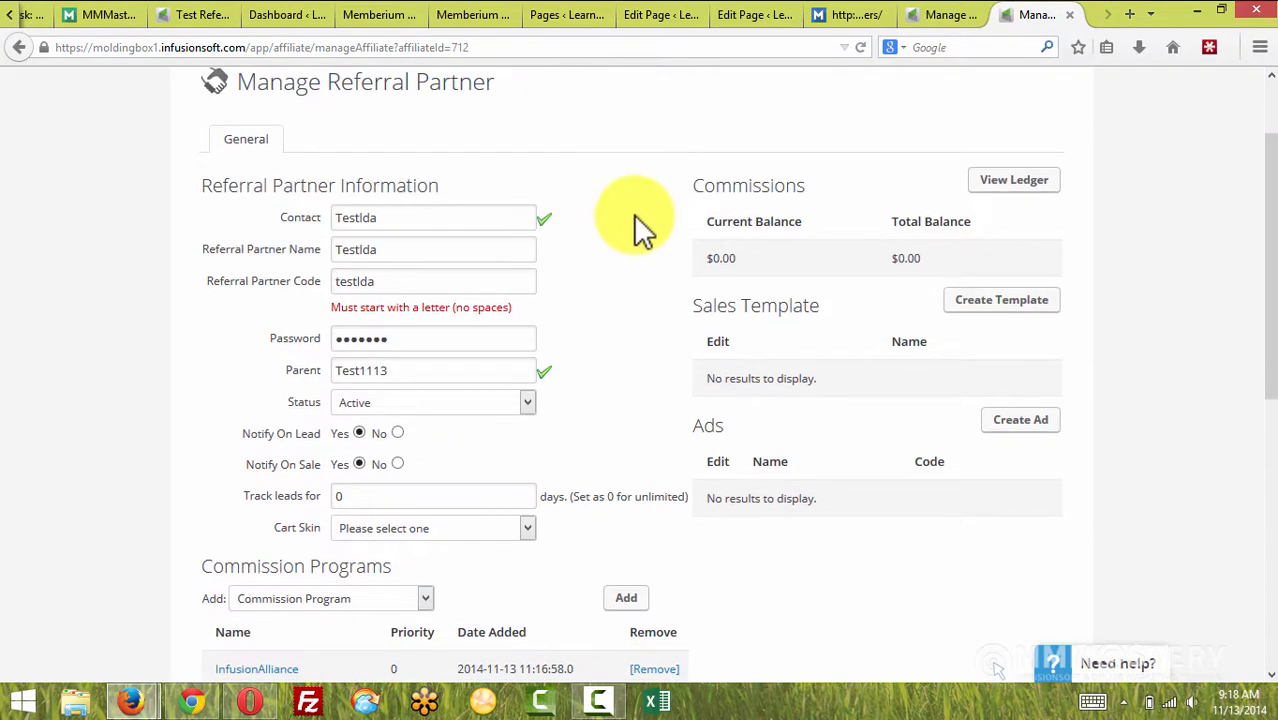
pyautogui.scroll(-4, 630, 232)
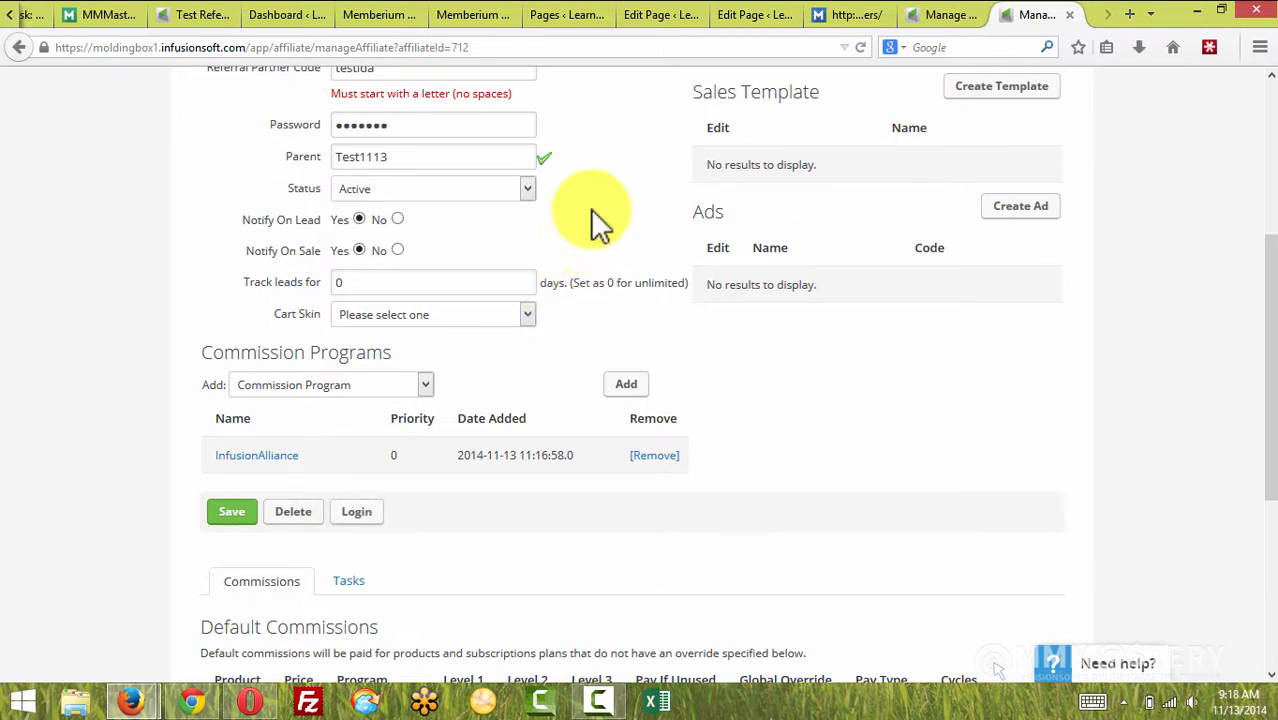
pyautogui.click(358, 513)
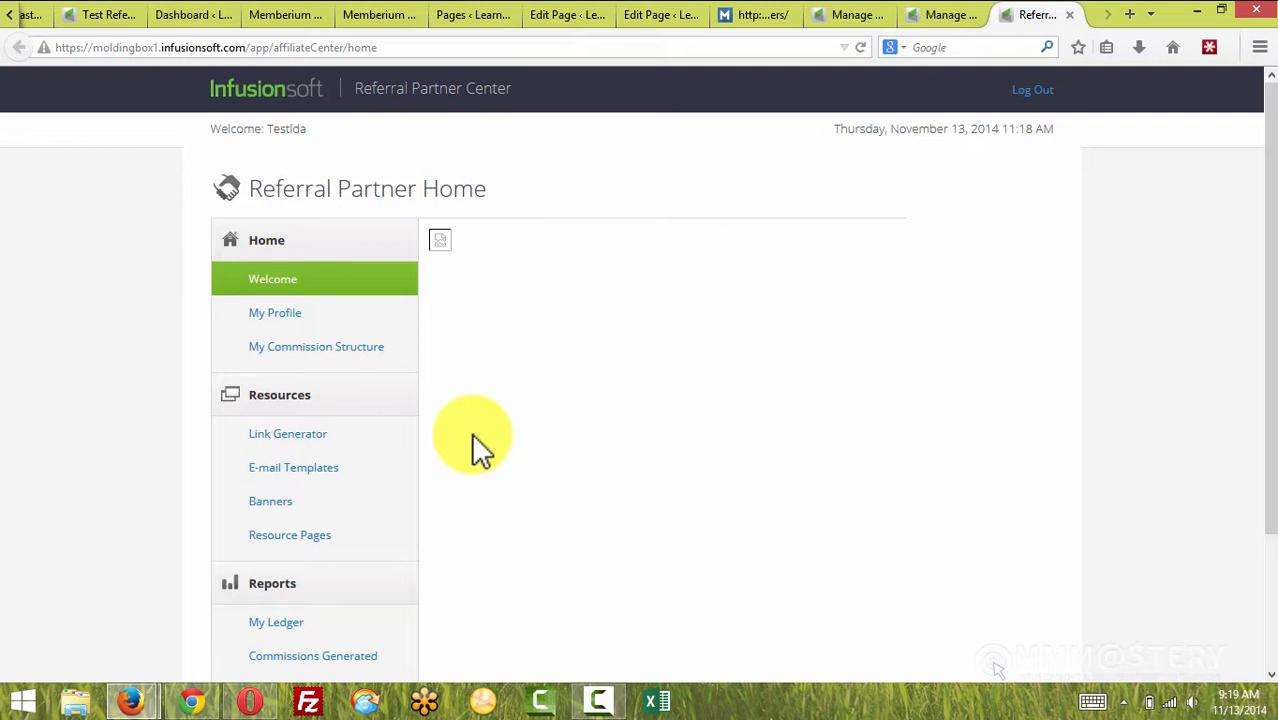
pyautogui.click(293, 434)
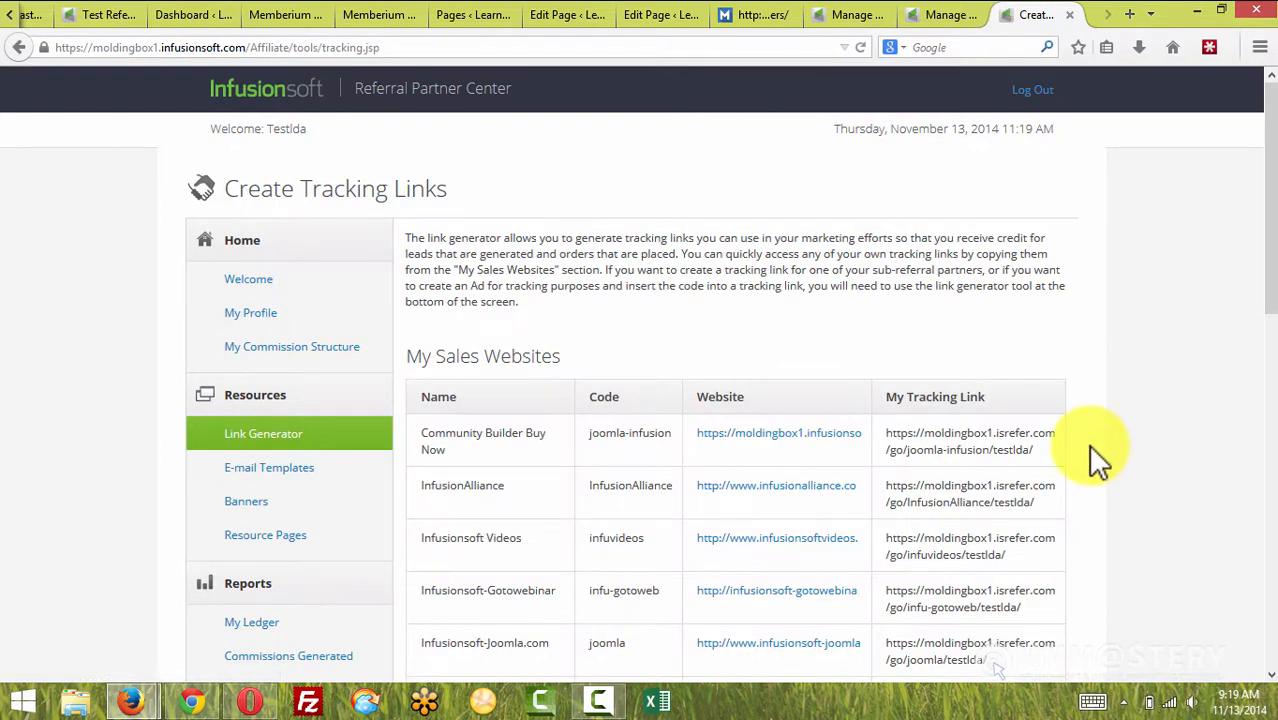
# Review the link generator page and copy the partner code from the Infusionsoft-Gotowebinar tracking link.
pyautogui.scroll(-7, 1088, 457)
pyautogui.scroll(-3, 984, 460)
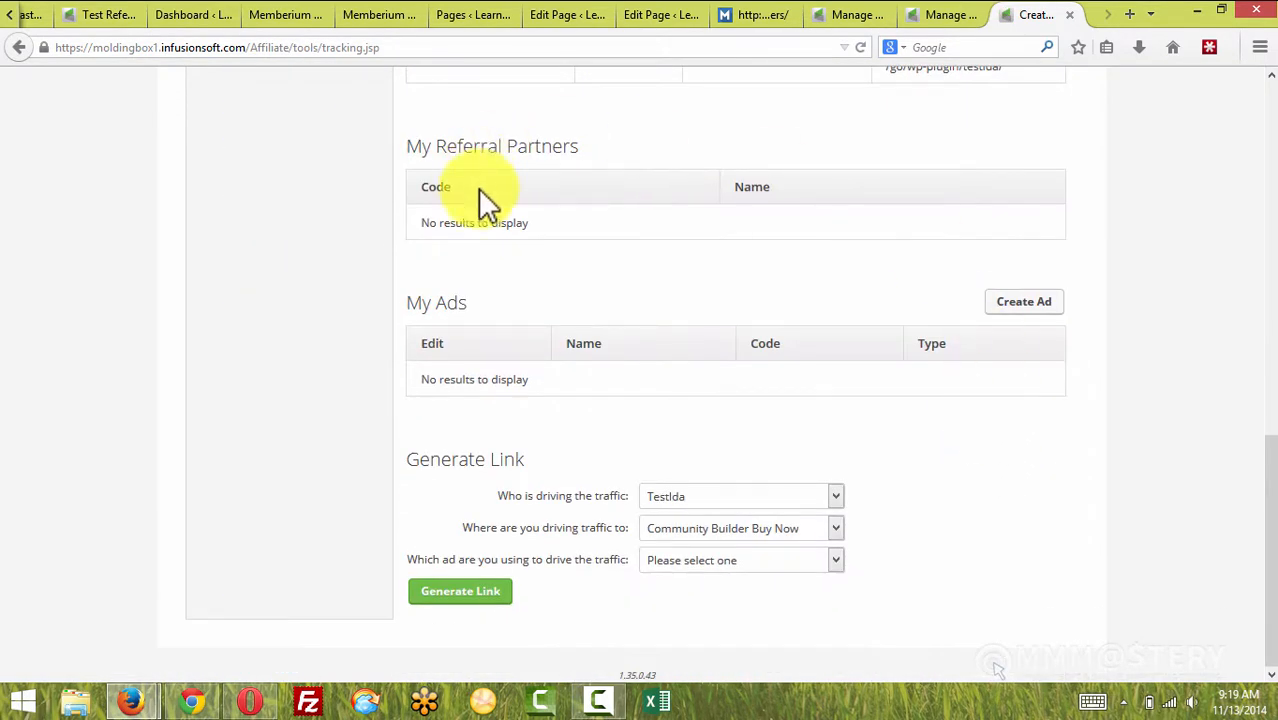
pyautogui.scroll(10, 1096, 530)
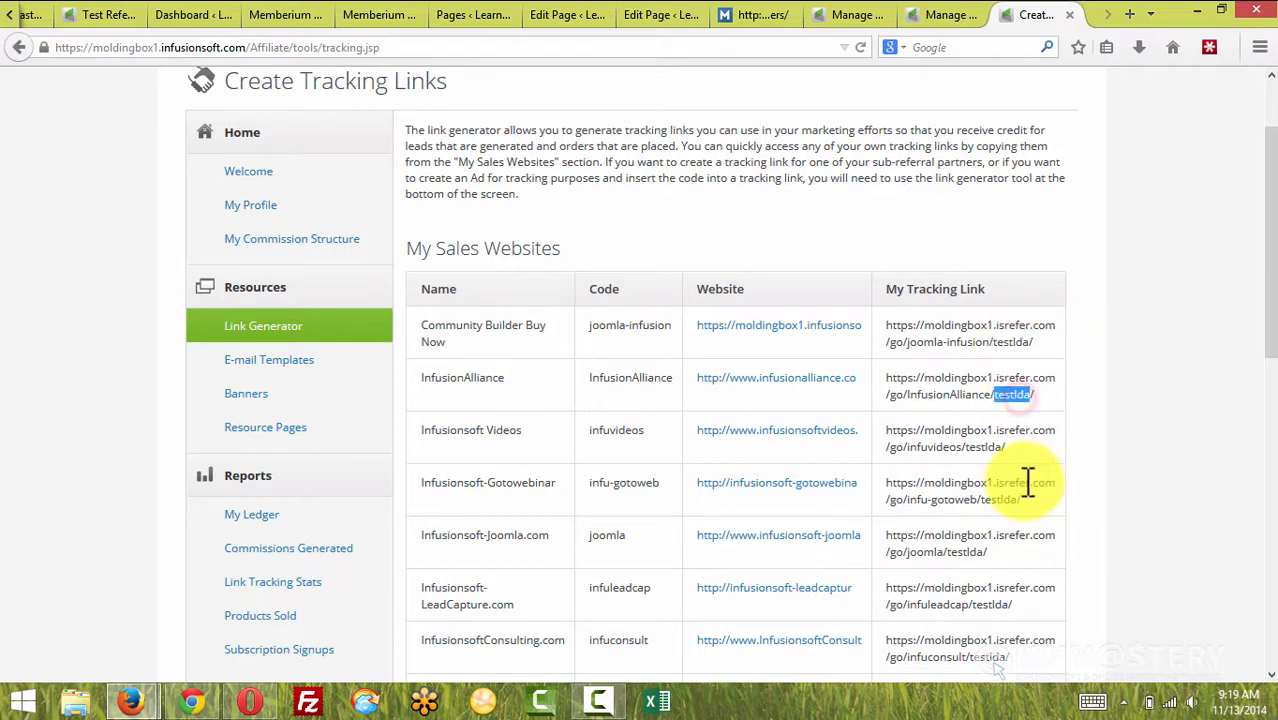
pyautogui.doubleClick(1003, 500)
pyautogui.hotkey('ctrl', 'c')
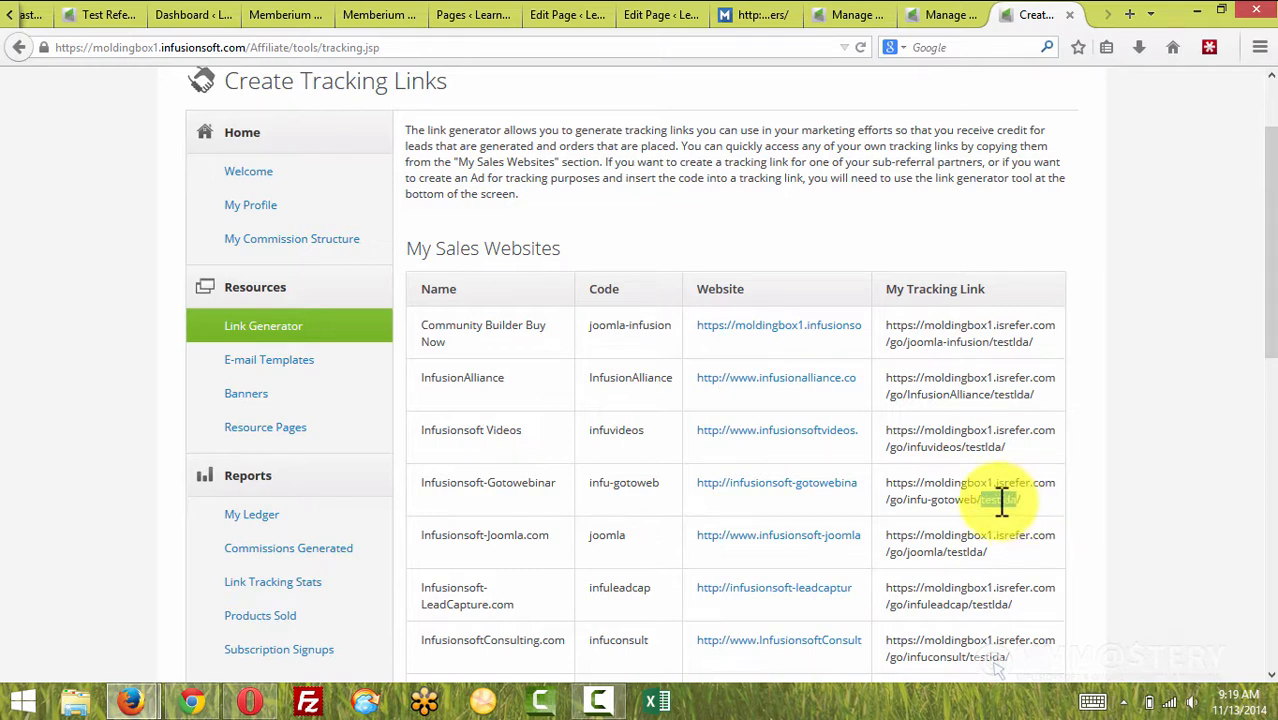
# Check the Referral Partner Code on the partner's Manage Referral Partner record against the code in the tracking link.
pyautogui.click(951, 14)
pyautogui.scroll(4, 517, 318)
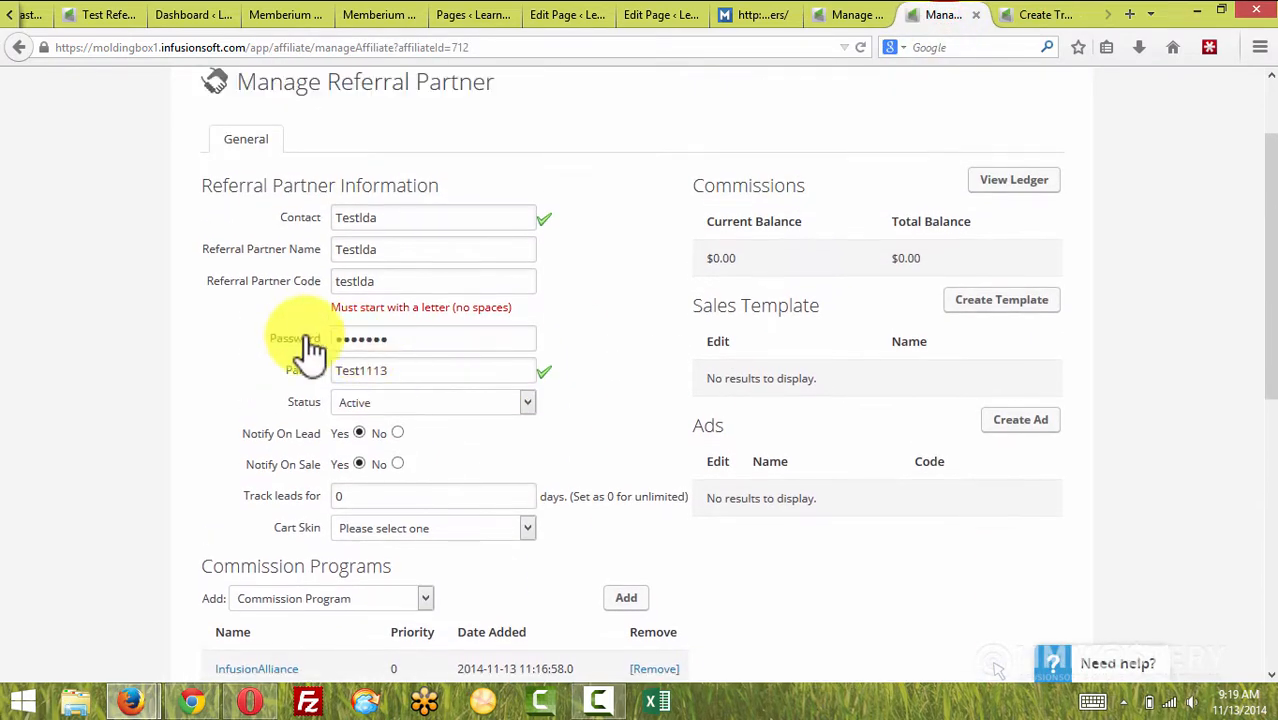
pyautogui.doubleClick(357, 281)
pyautogui.hotkey('ctrl', 'v')
pyautogui.doubleClick(355, 280)
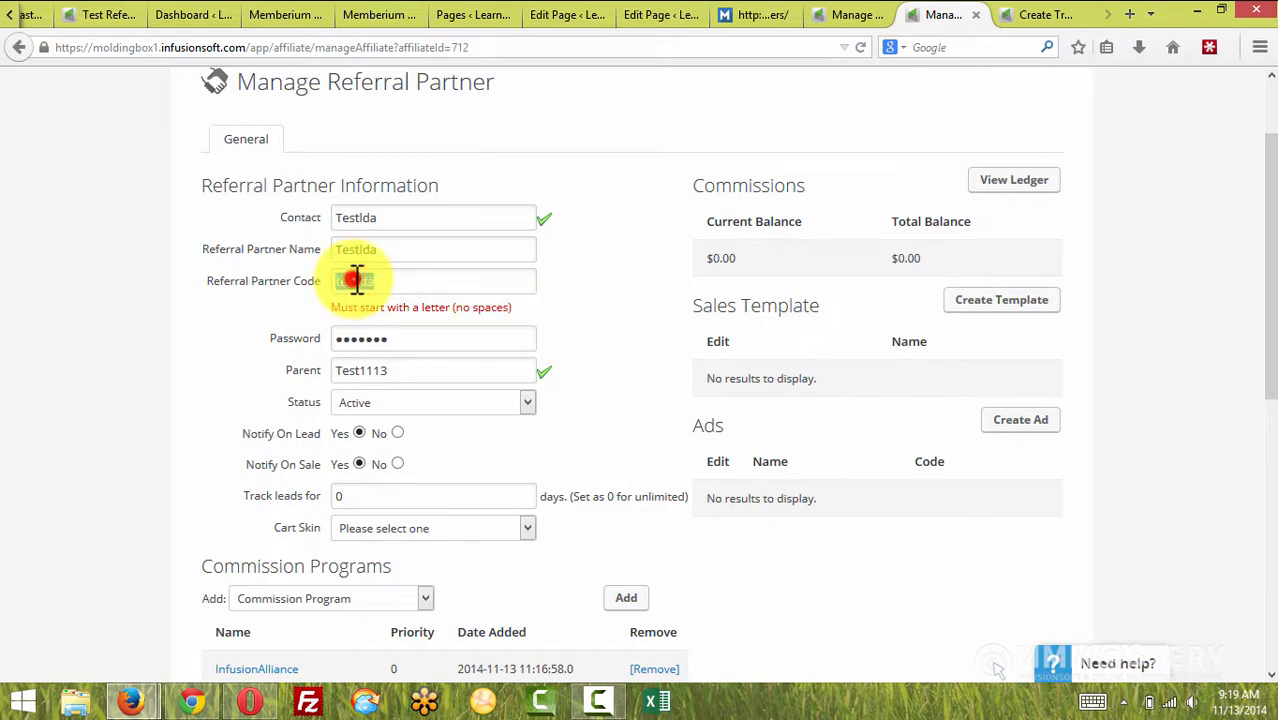
# Return to the Affiliate Resources page editor and examine the AffCode field in the second link's memb_affiliate shortcode.
pyautogui.click(588, 18)
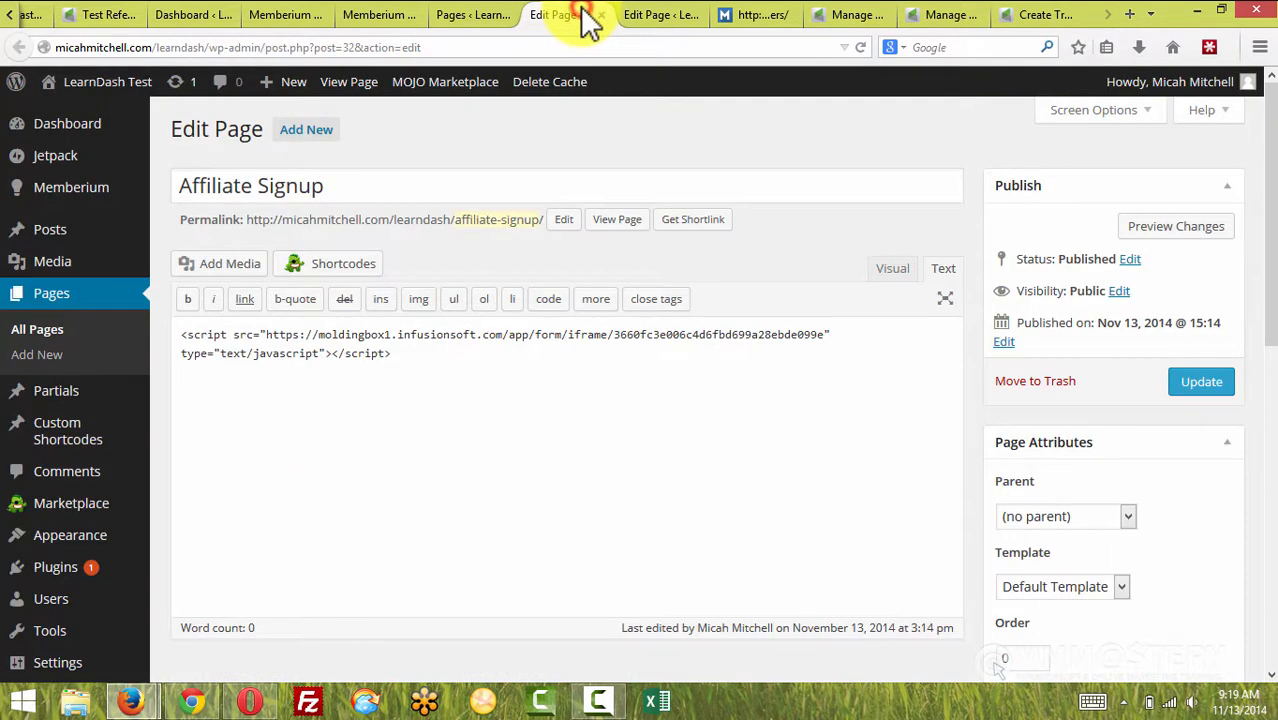
pyautogui.click(680, 16)
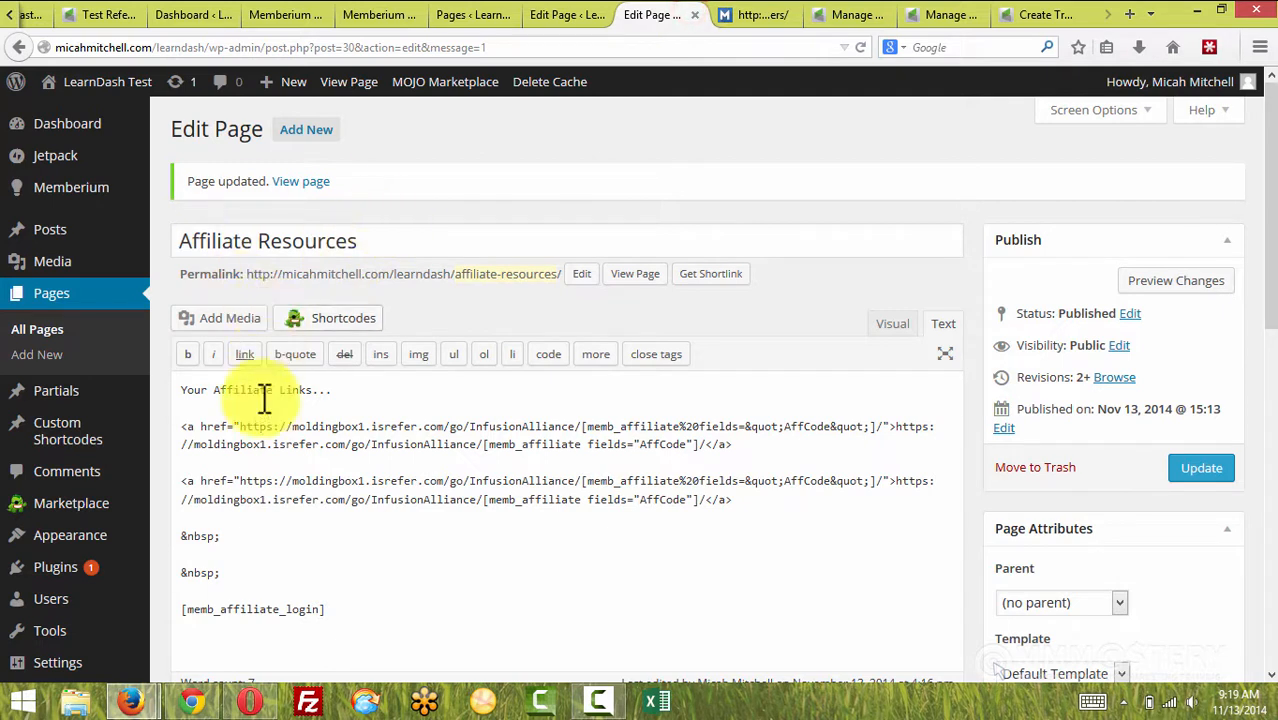
pyautogui.click(481, 500)
pyautogui.moveTo(510, 503); pyautogui.dragTo(664, 502)
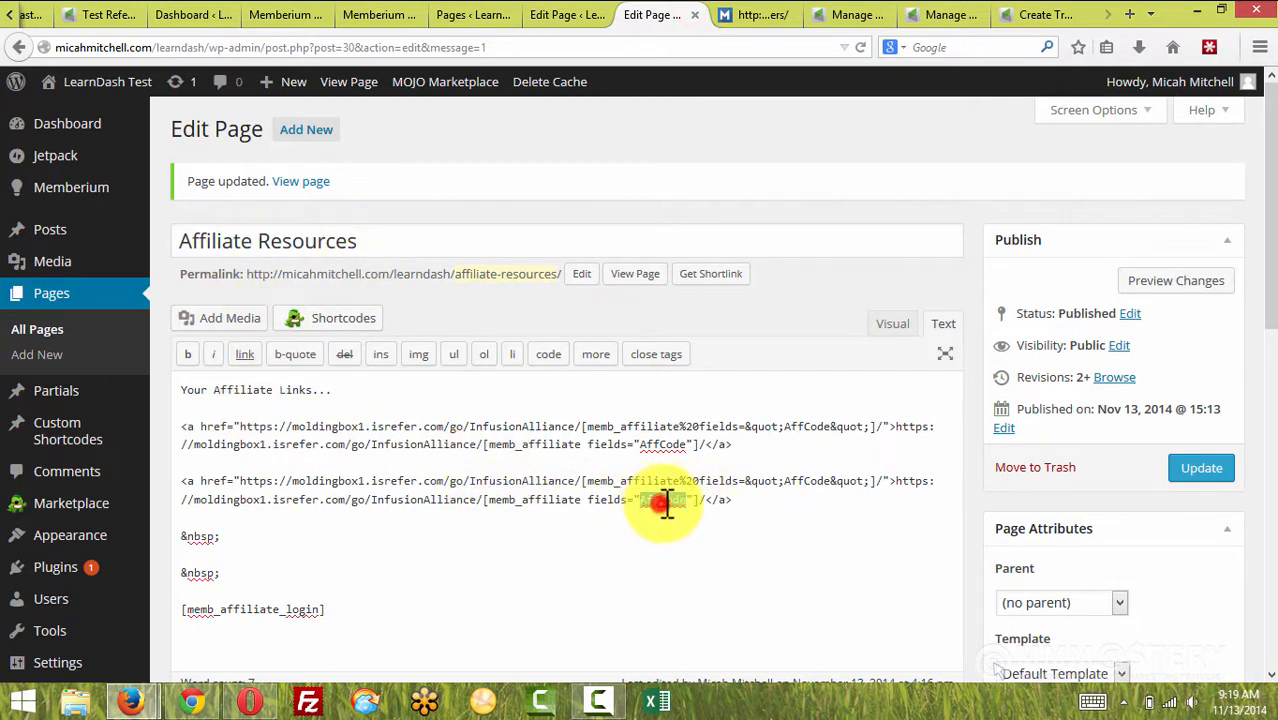
pyautogui.doubleClick(662, 502)
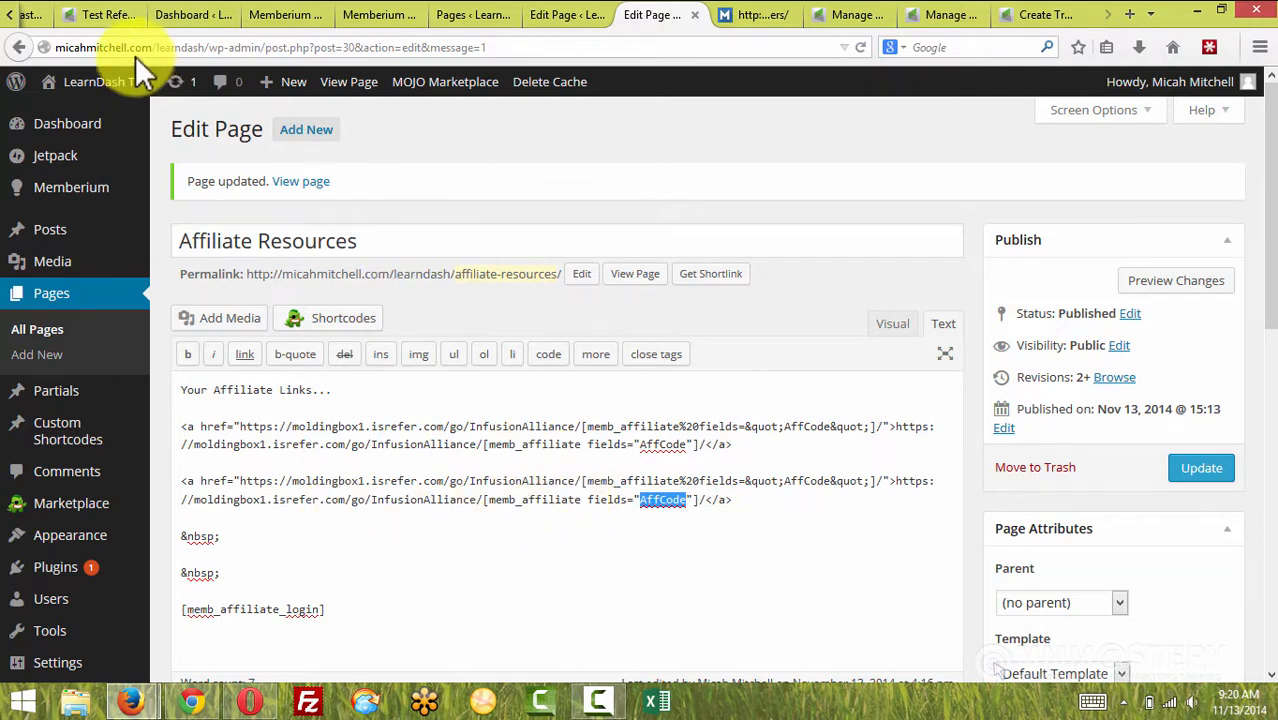
# Open the test contact's record and preview the Member Details email from its Recent Campaign History.
pyautogui.click(866, 14)
pyautogui.scroll(-5, 565, 390)
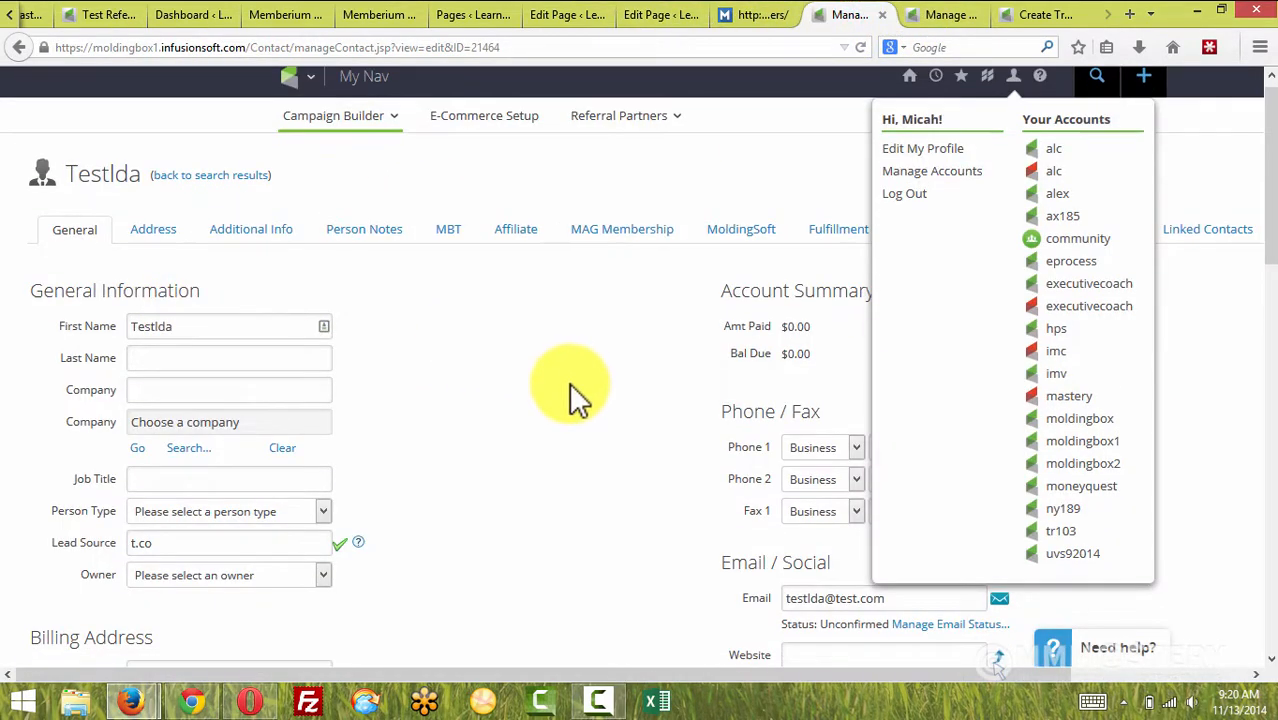
pyautogui.click(641, 484)
pyautogui.scroll(-5, 613, 405)
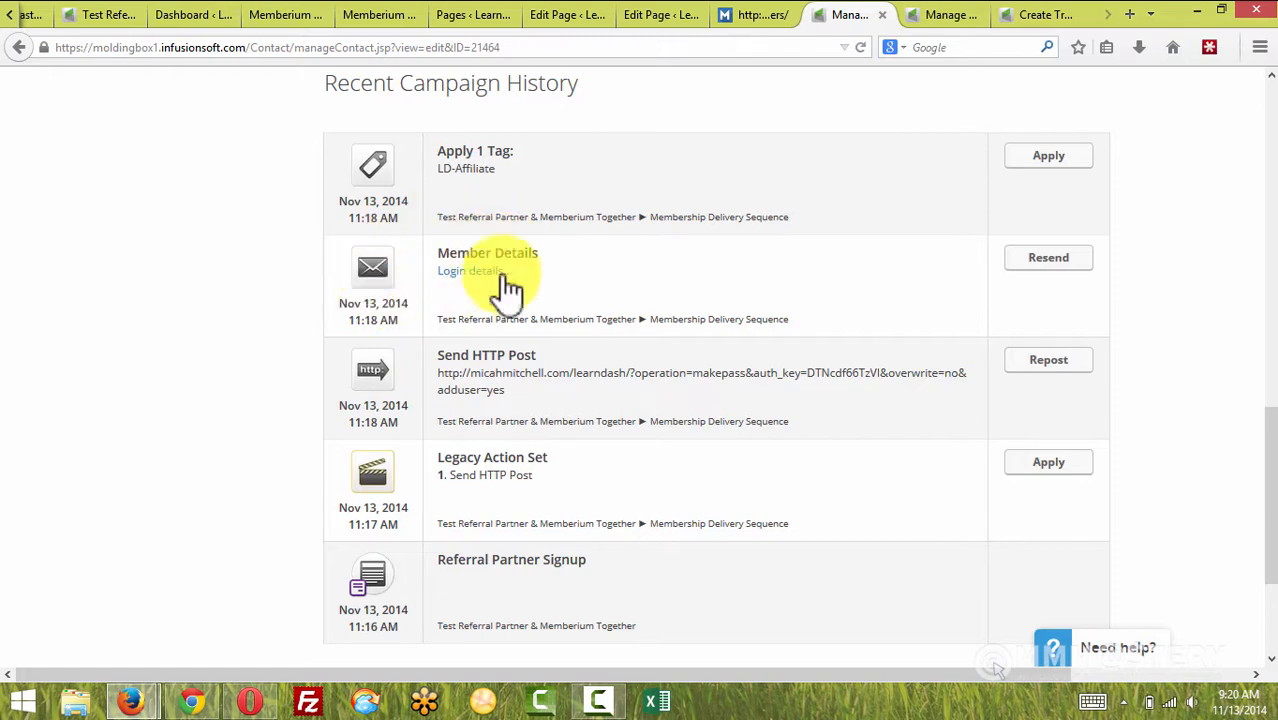
pyautogui.click(470, 273)
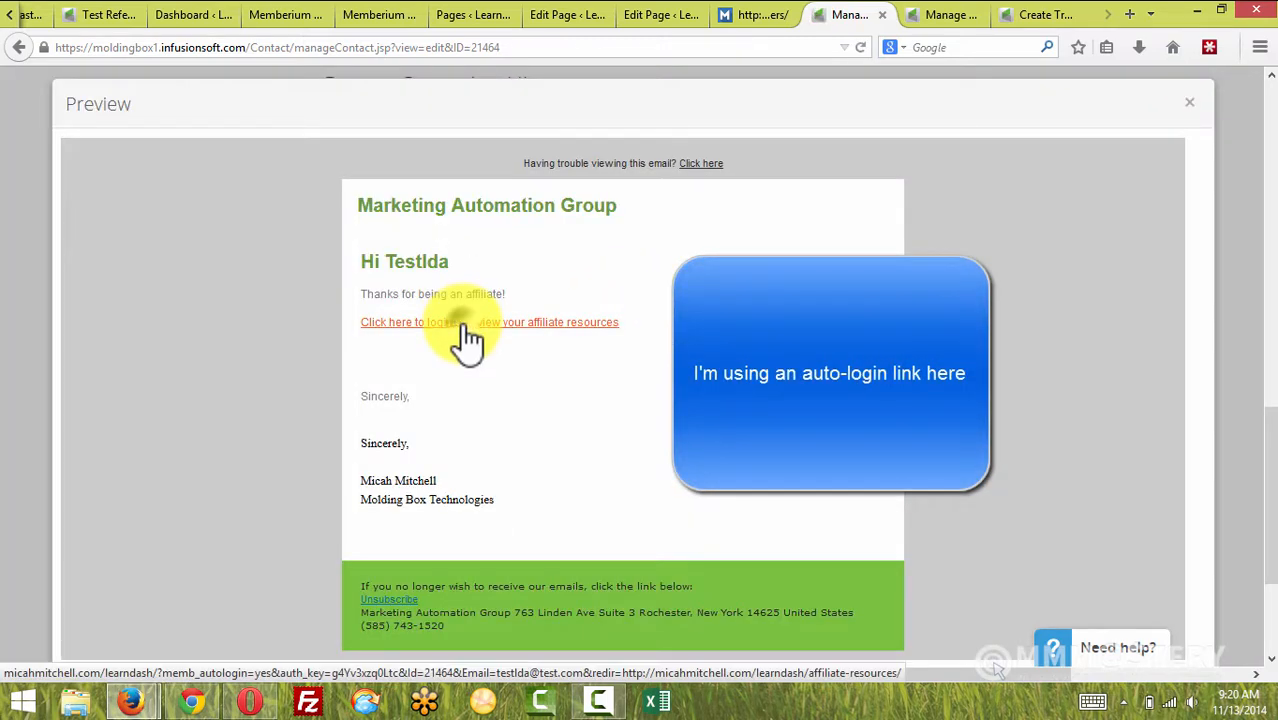
# Copy the email's auto-login link with its authentication key and load it in Chrome to view the affiliate resources.
pyautogui.rightClick(468, 340)
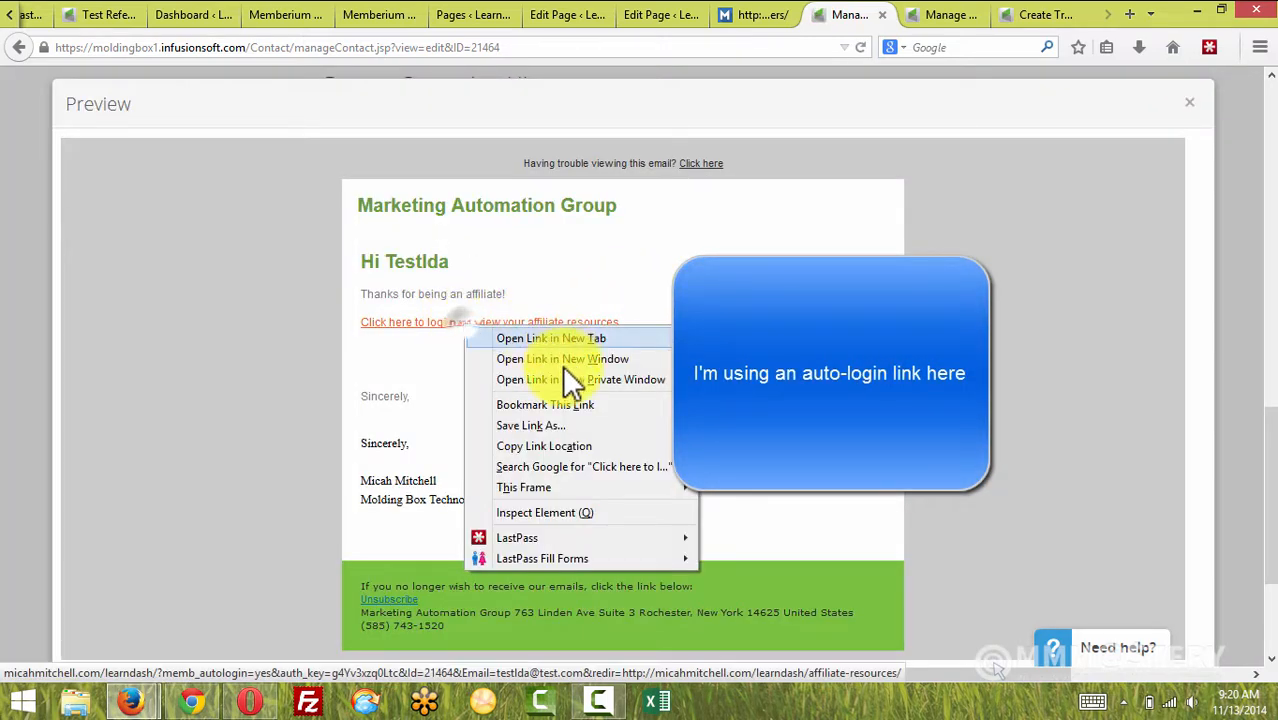
pyautogui.click(559, 448)
pyautogui.click(195, 698)
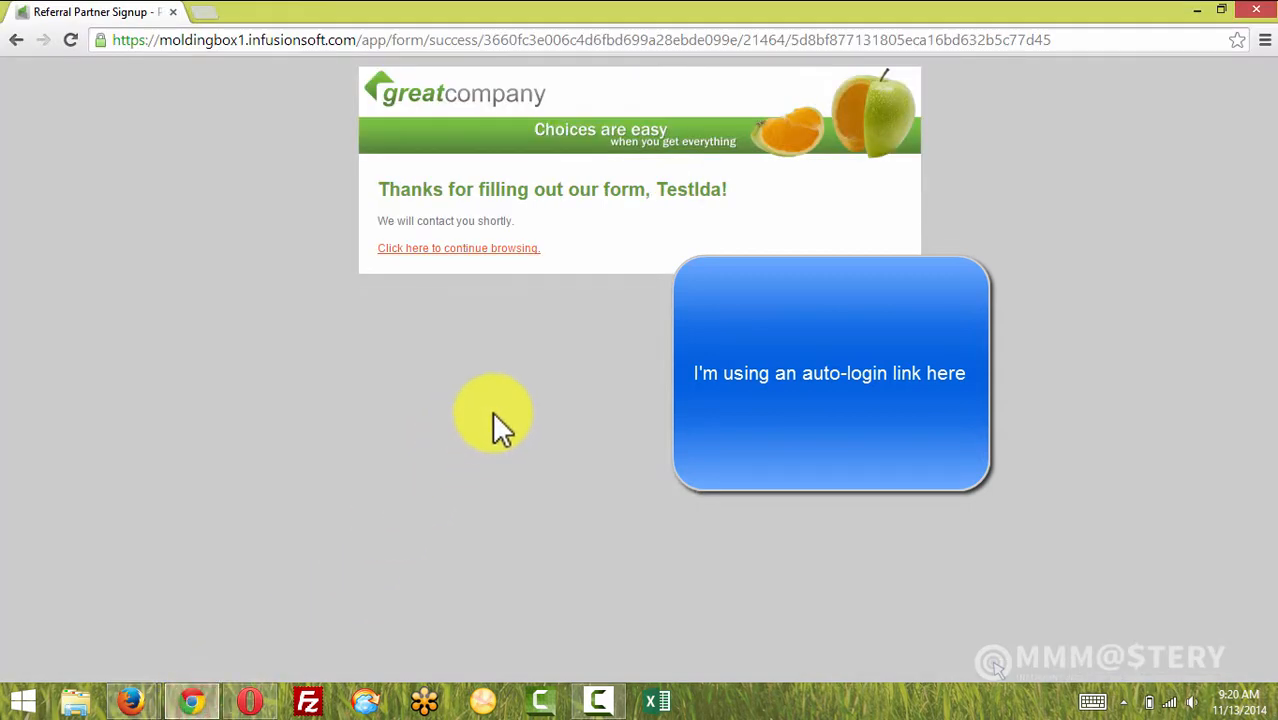
pyautogui.click(232, 42)
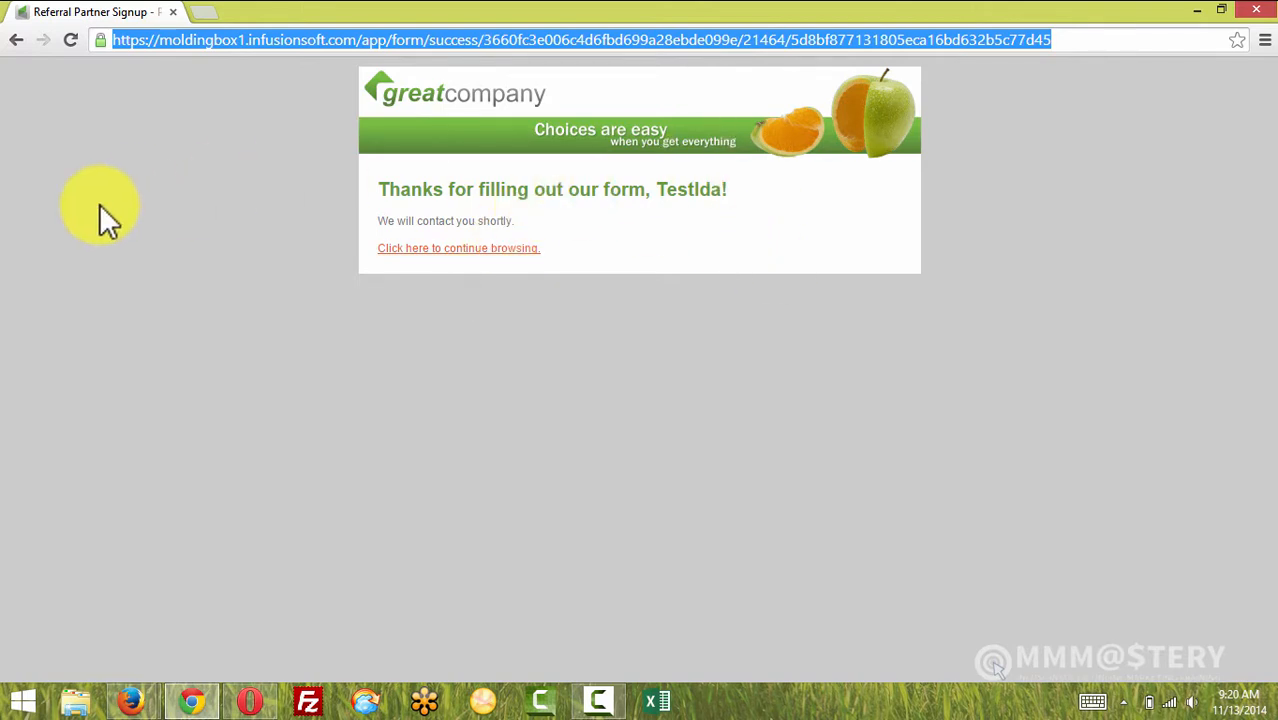
pyautogui.hotkey('ctrl', 'v')
pyautogui.press('Return')
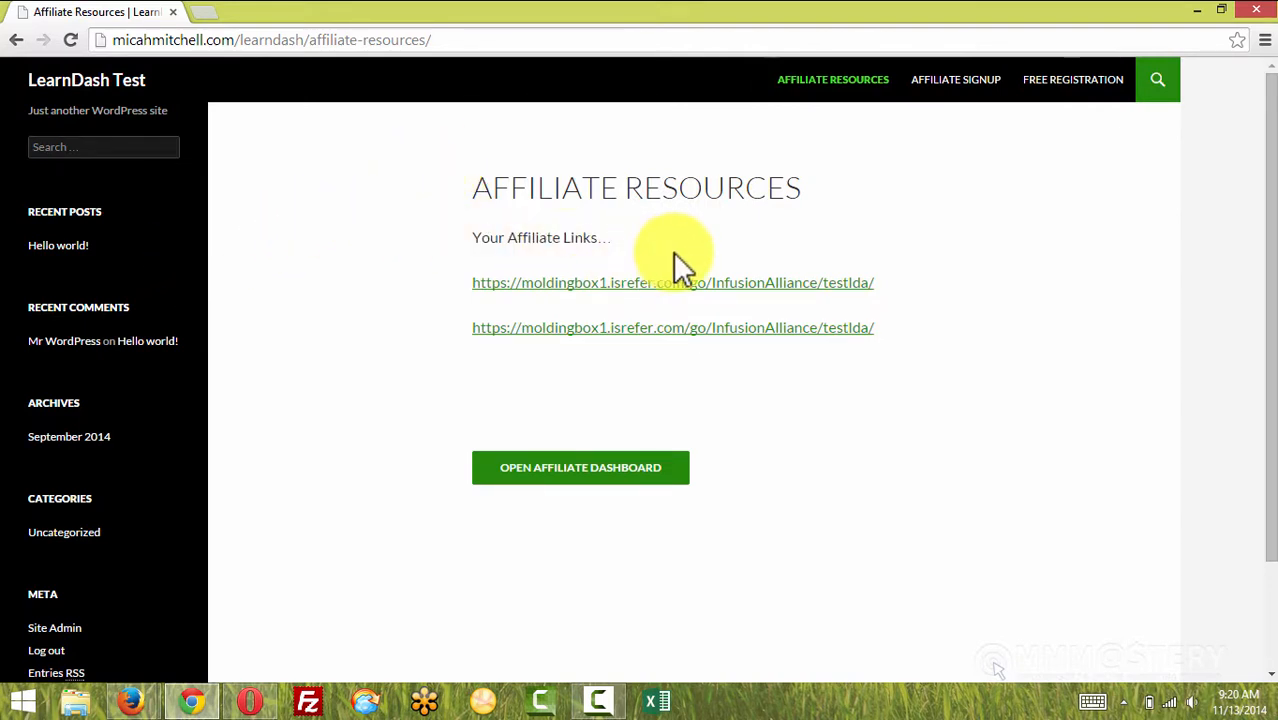
pyautogui.click(604, 419)
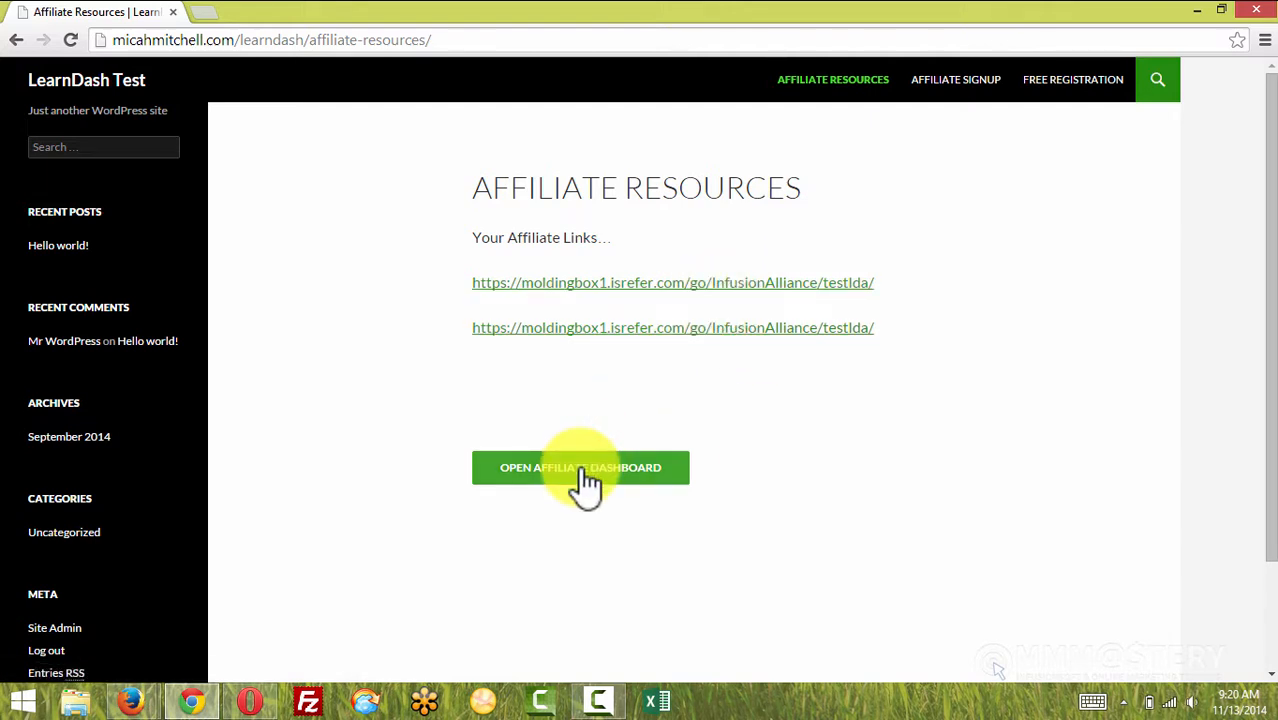
# Switch back to the Affiliate Resources page editor in Firefox and examine the memb_affiliate_login shortcode.
pyautogui.moveTo(140, 698)
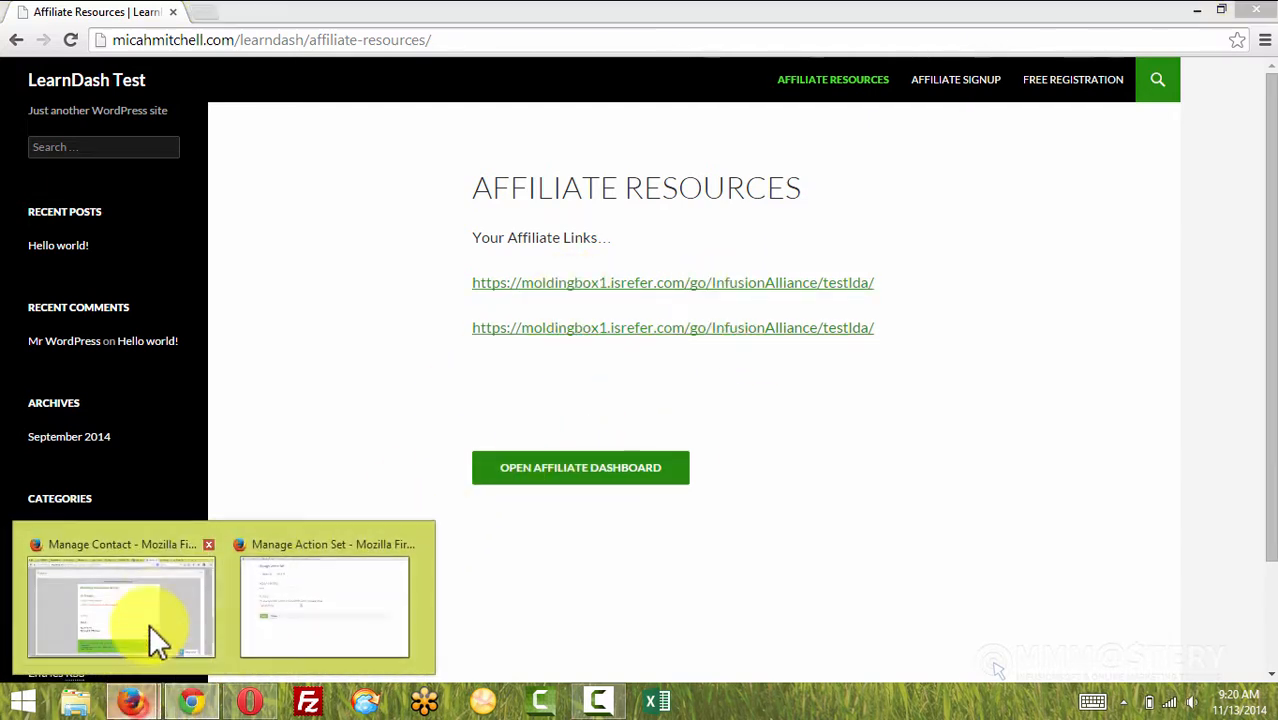
pyautogui.click(150, 626)
pyautogui.click(601, 14)
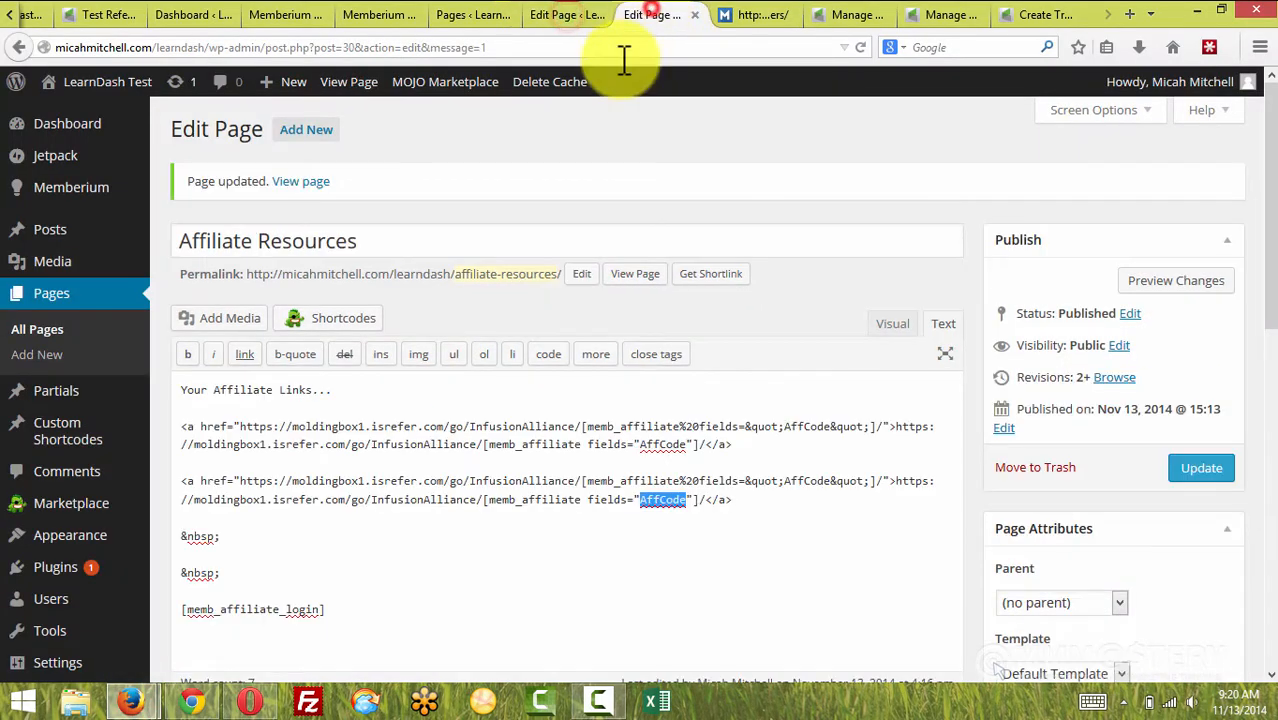
pyautogui.moveTo(357, 605); pyautogui.dragTo(181, 609)
pyautogui.press('Up')
pyautogui.press('Up')
pyautogui.press('Up')
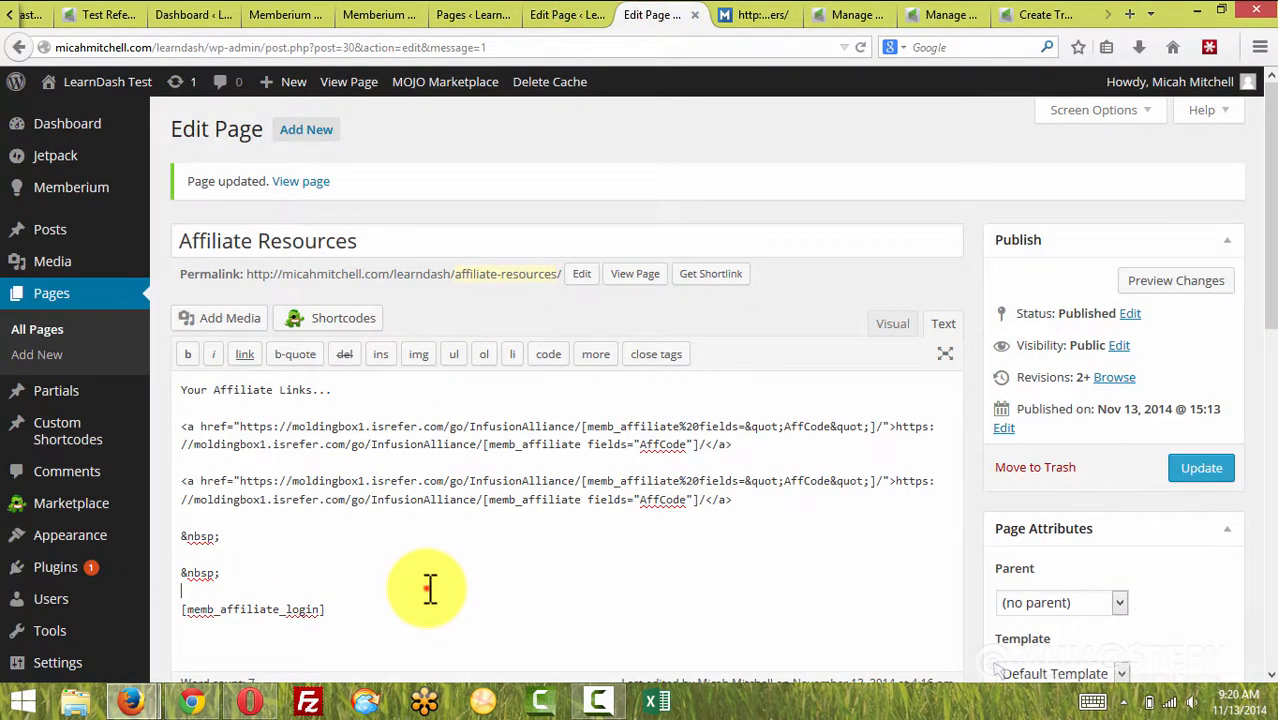
# In Chrome, open the affiliate dashboard from the Affiliate Resources page and view the Link Tracking Stats report.
pyautogui.click(200, 700)
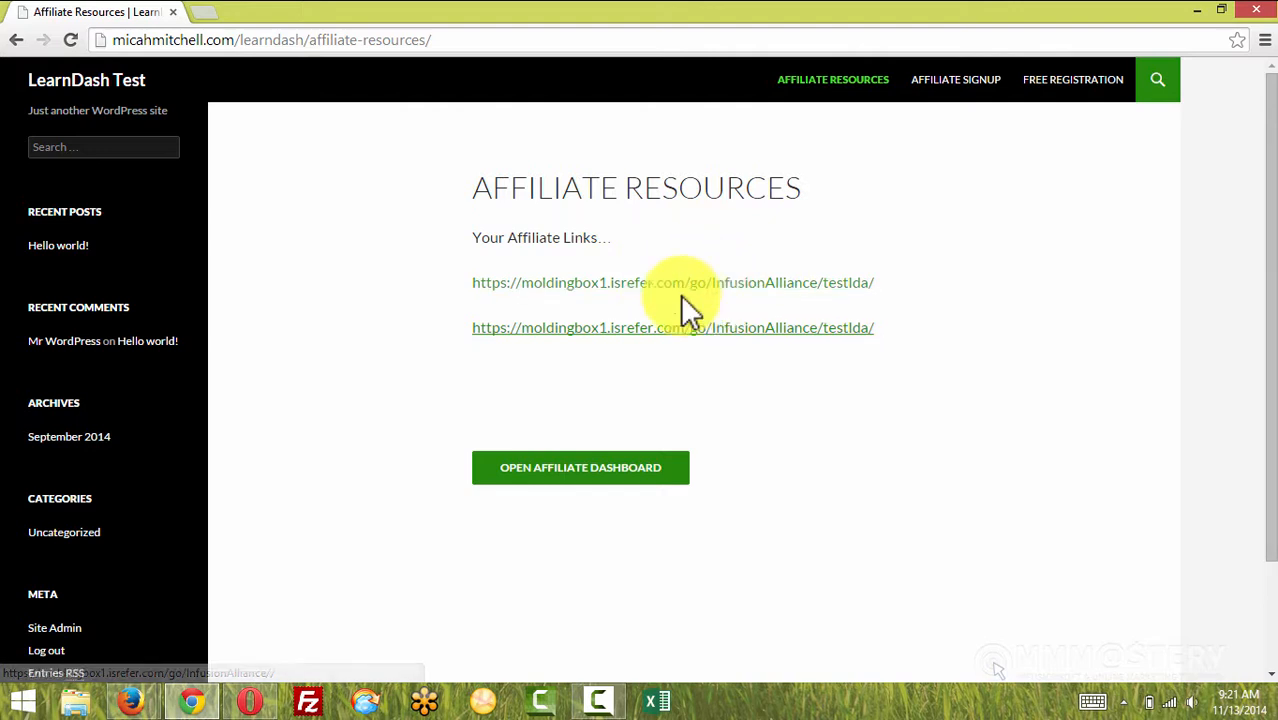
pyautogui.click(590, 466)
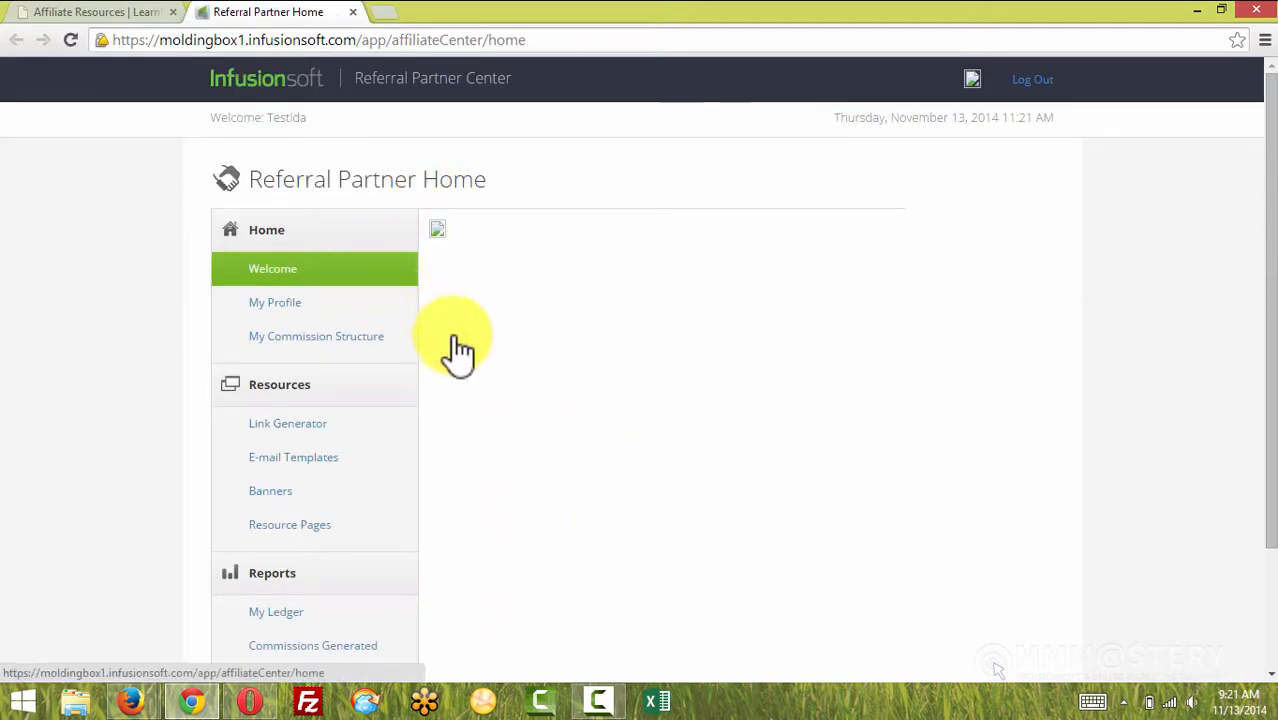
pyautogui.scroll(-2, 460, 360)
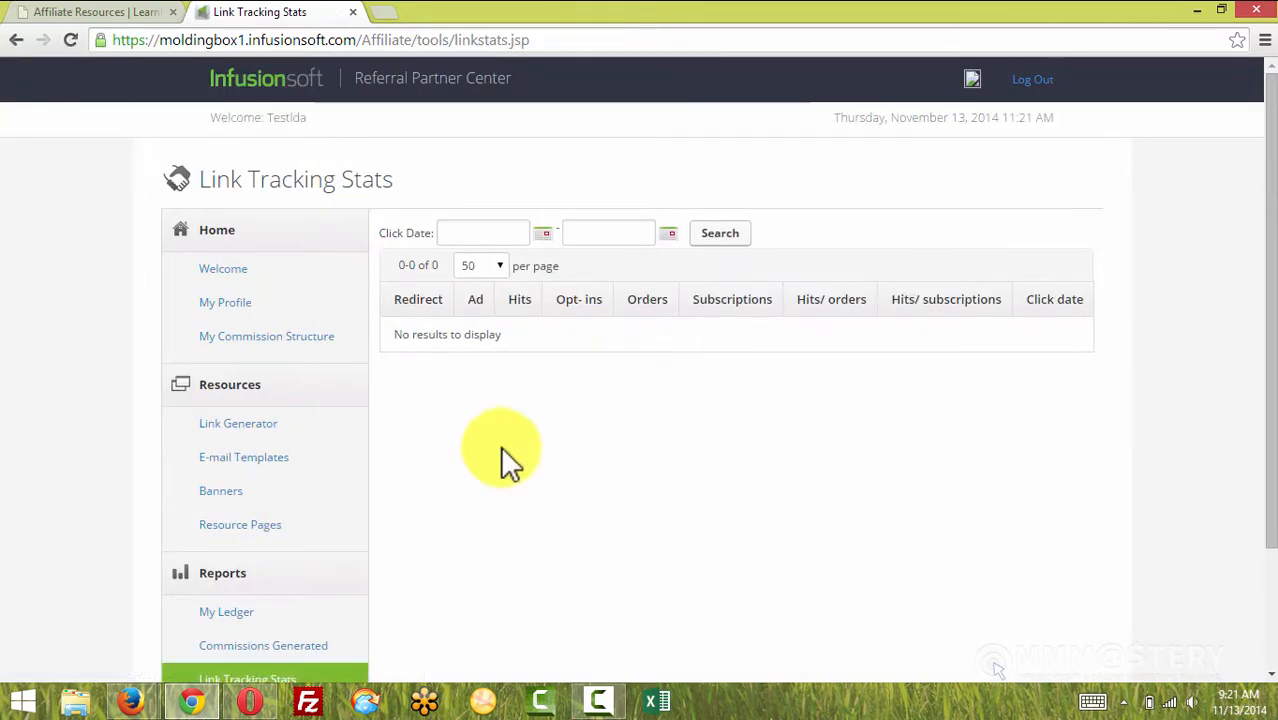
# Test both affiliate links from the Affiliate Resources page in new tabs, then close the two Infusion Alliance tabs.
pyautogui.click(140, 14)
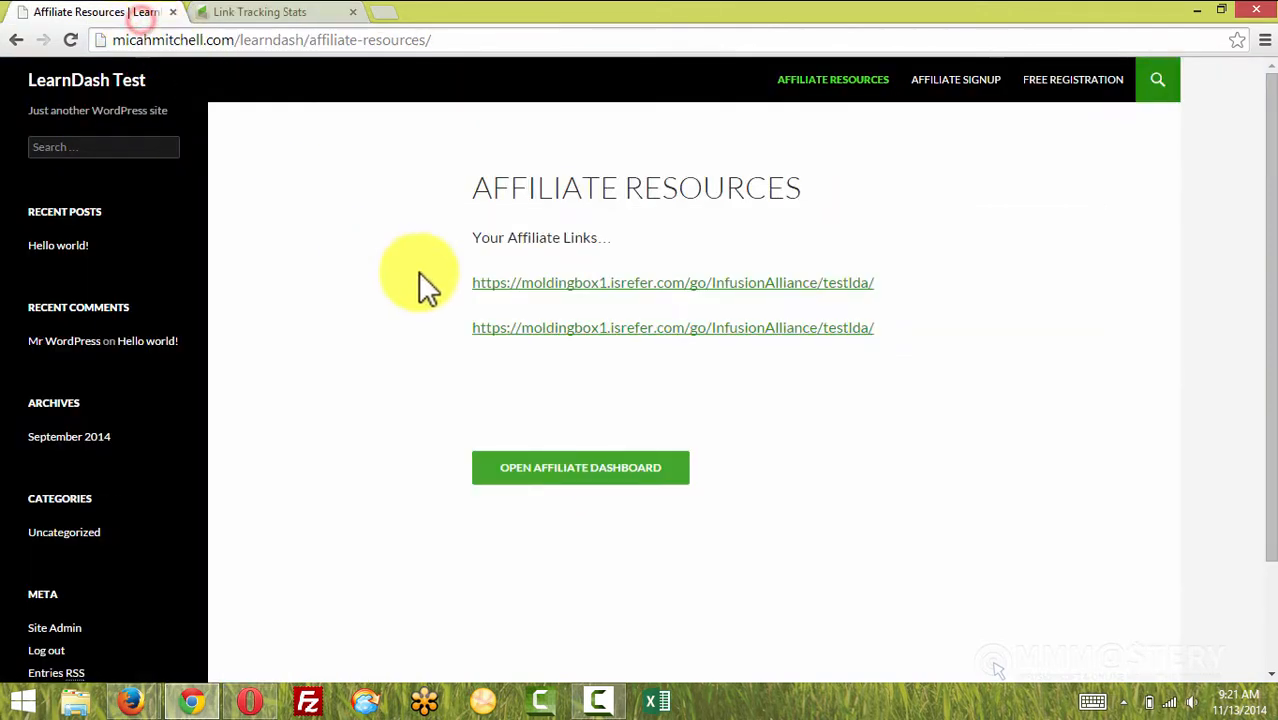
pyautogui.rightClick(664, 283)
pyautogui.click(714, 291)
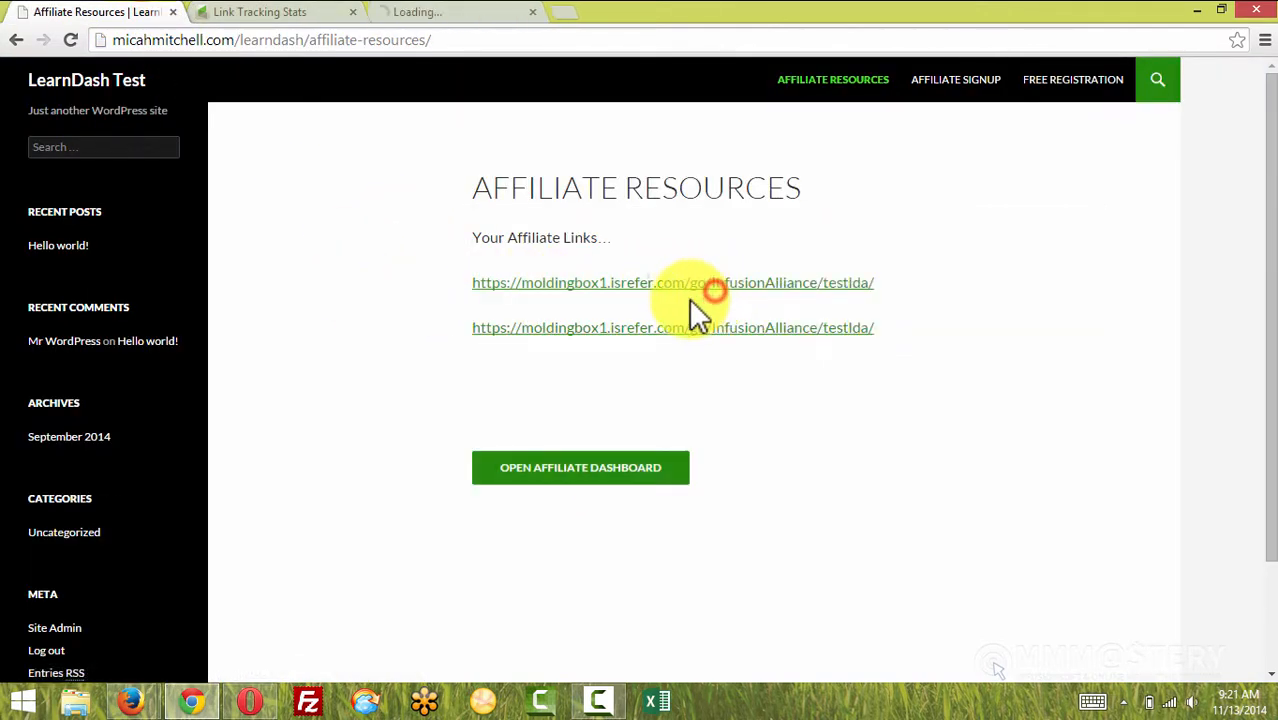
pyautogui.rightClick(620, 350)
pyautogui.click(662, 350)
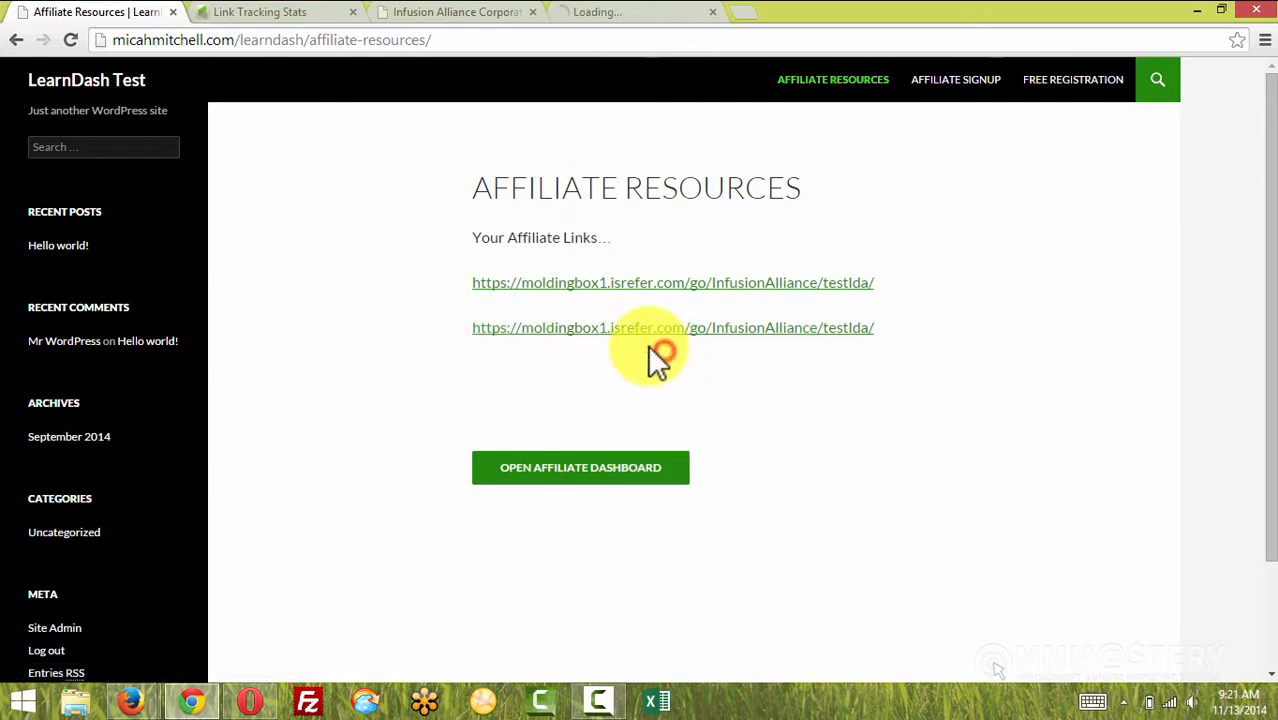
pyautogui.click(458, 14)
pyautogui.click(610, 14)
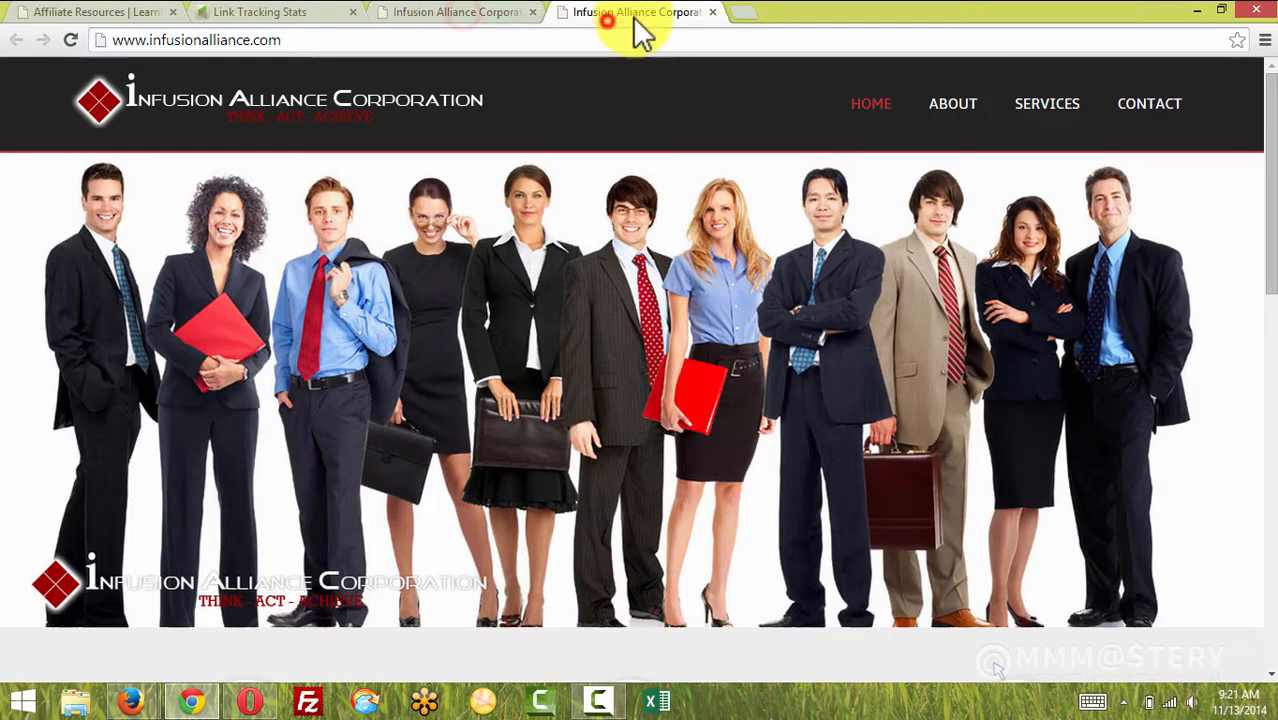
pyautogui.click(712, 12)
pyautogui.click(532, 12)
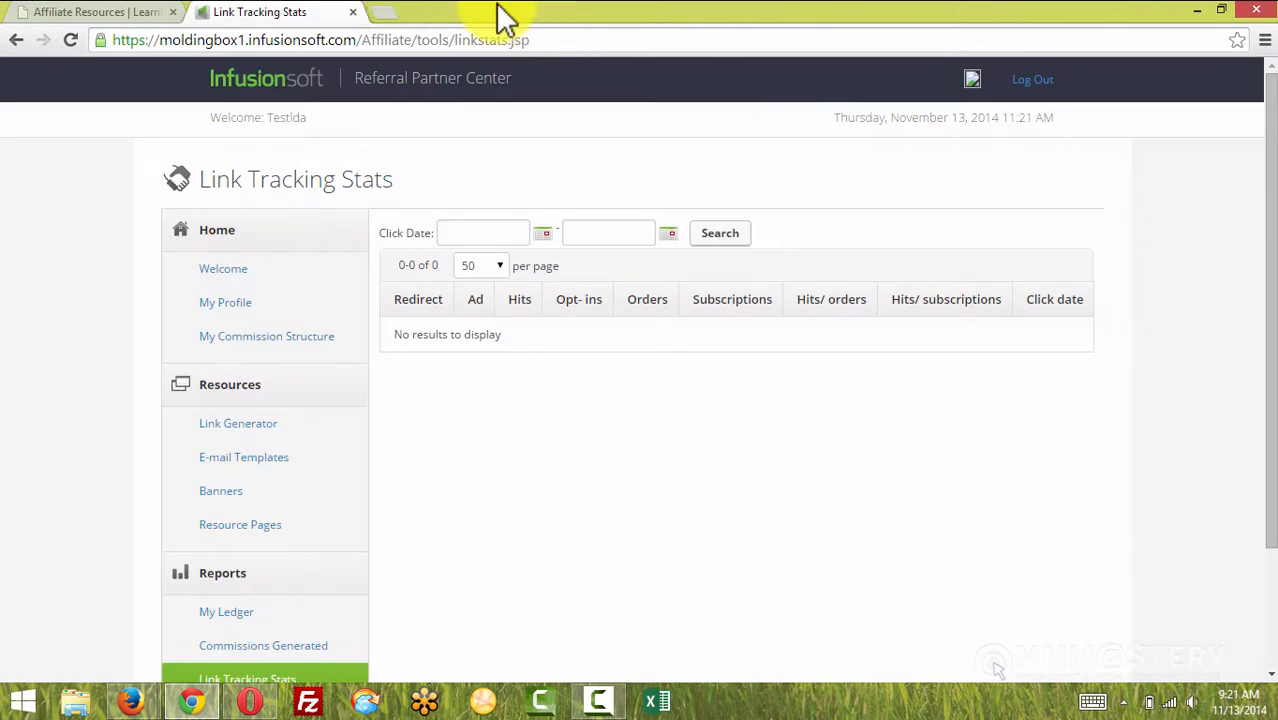
# Rerun the Link Tracking Stats search without a click date range to look for the test clicks.
pyautogui.click(70, 12)
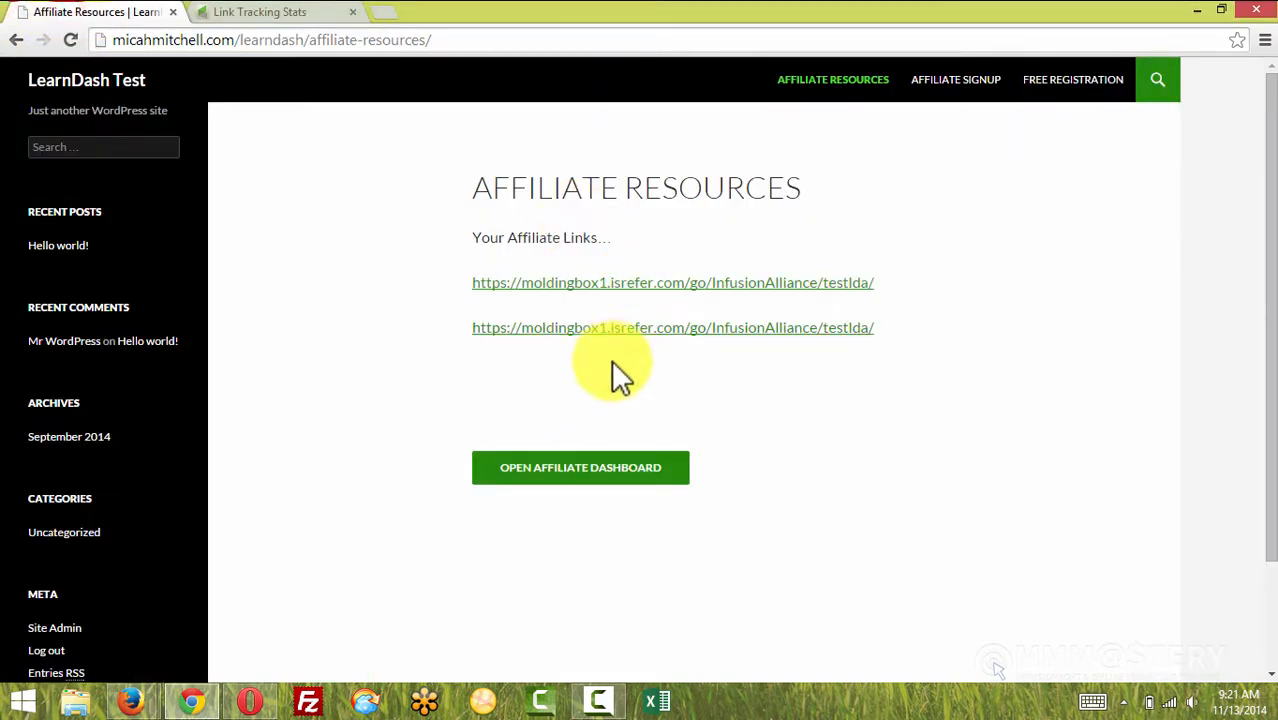
pyautogui.click(290, 14)
pyautogui.click(721, 234)
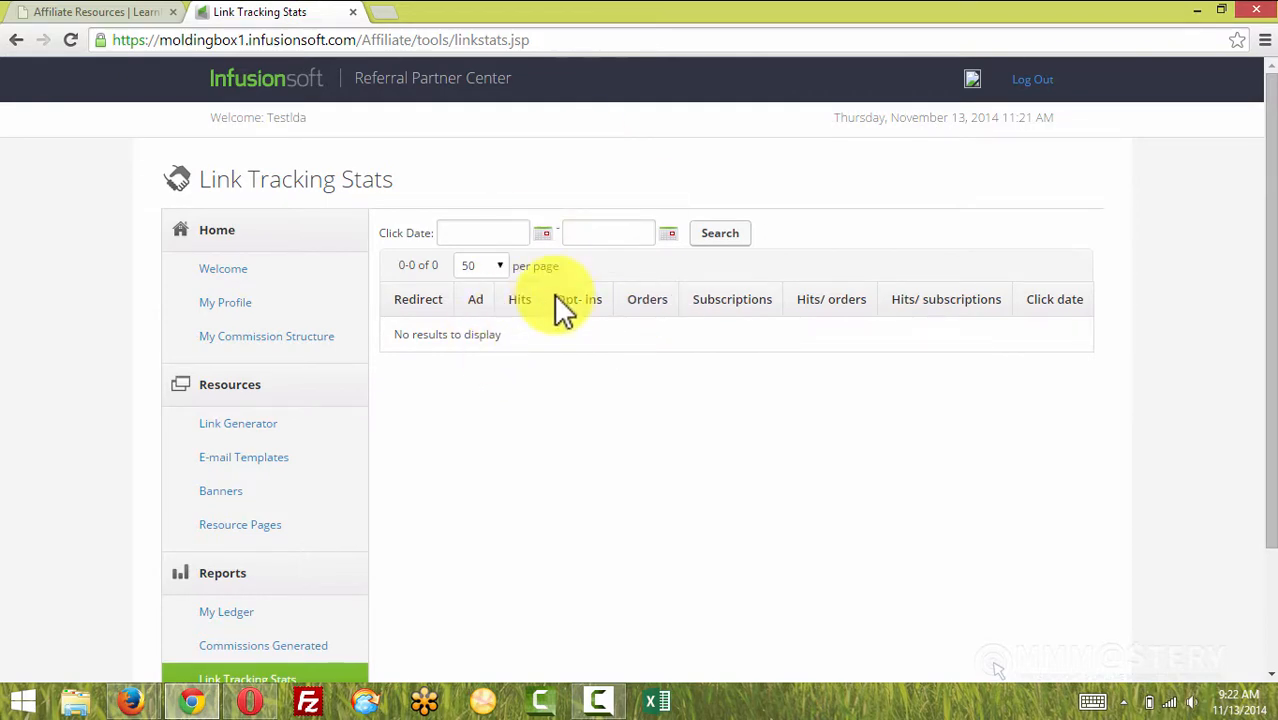
# In the Firefox page editor, correct the first link's href shortcode to [memb_affiliate fields="AffCode"] with a plain space and quotes.
pyautogui.moveTo(137, 686)
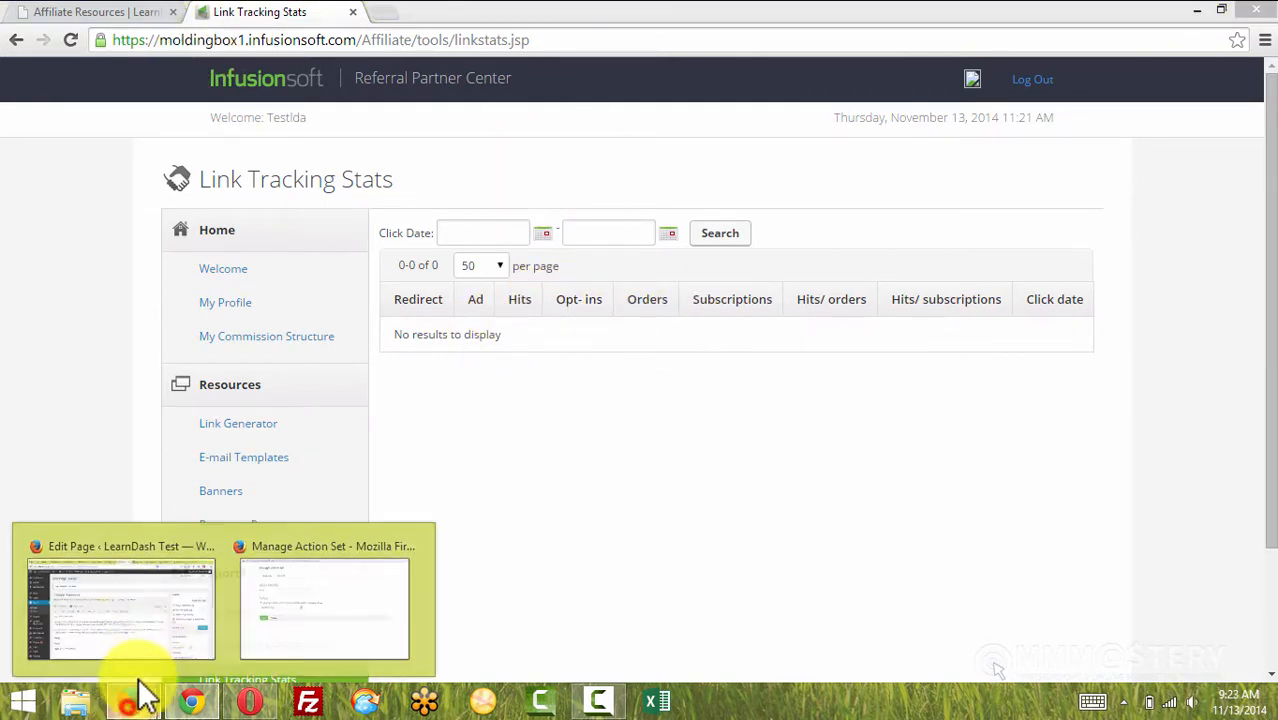
pyautogui.click(120, 600)
pyautogui.moveTo(680, 426); pyautogui.dragTo(770, 426)
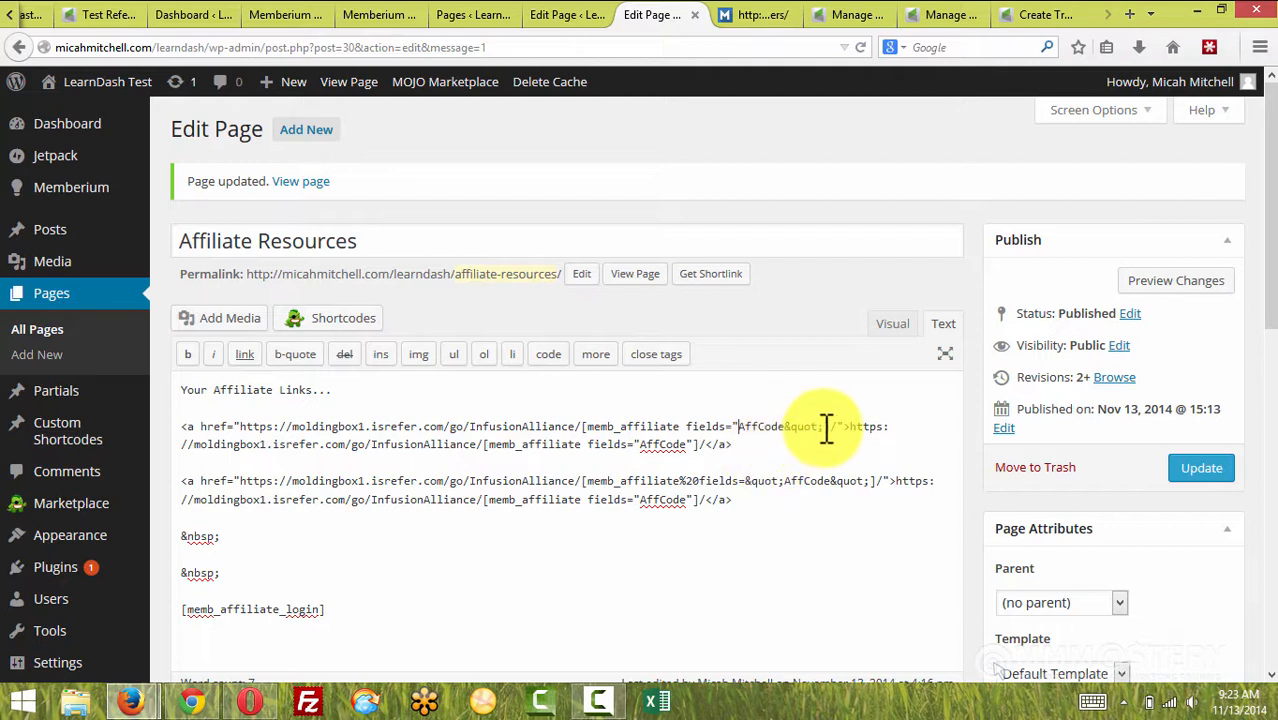
pyautogui.moveTo(822, 428); pyautogui.dragTo(584, 427)
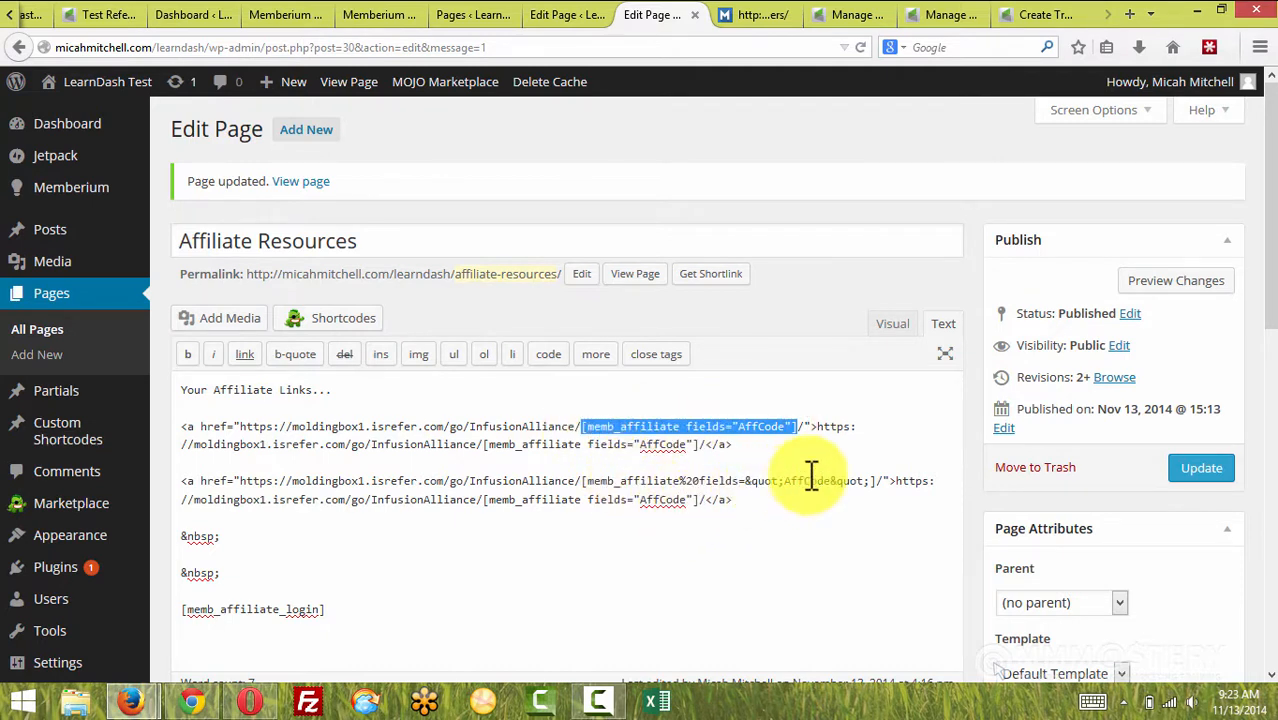
# Copy the corrected shortcode over the encoded one in the second link's href and update the Affiliate Resources page.
pyautogui.hotkey('ctrl', 'c')
pyautogui.moveTo(878, 481); pyautogui.dragTo(590, 480)
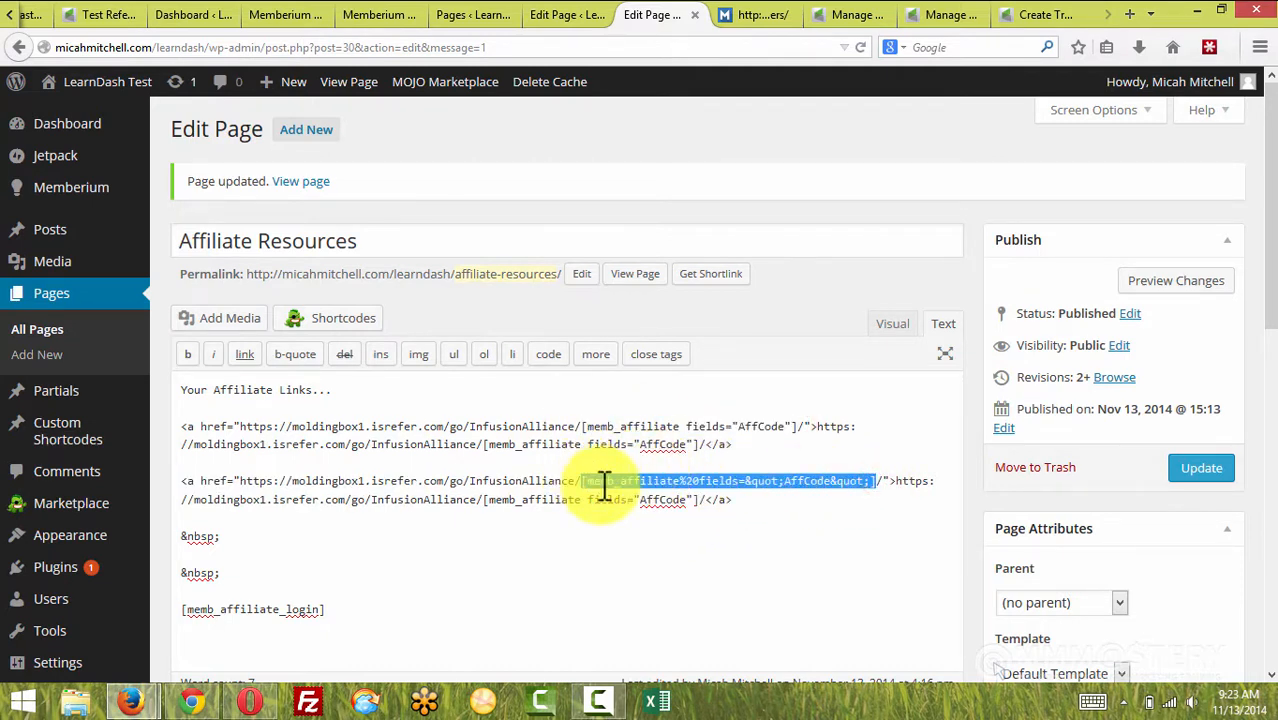
pyautogui.hotkey('ctrl', 'v')
pyautogui.click(1195, 477)
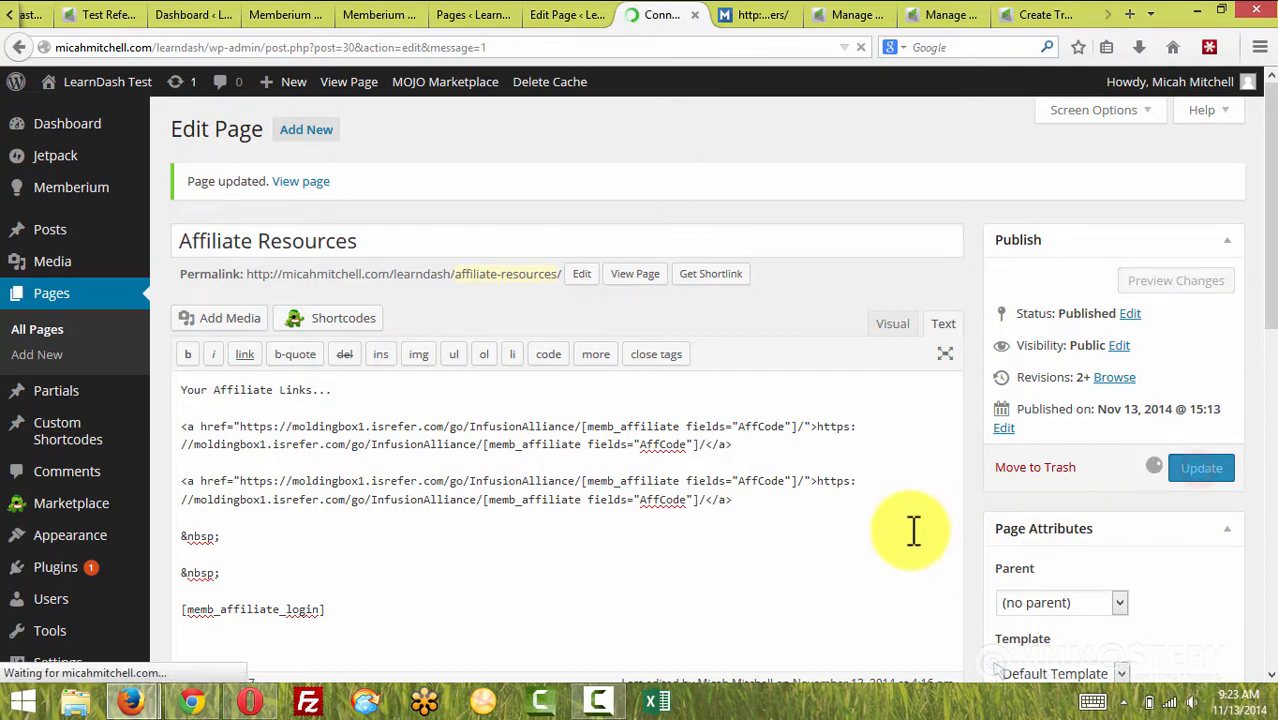
# Reload the Affiliate Resources page in Chrome and open its first affiliate link in a new tab.
pyautogui.click(213, 700)
pyautogui.click(134, 13)
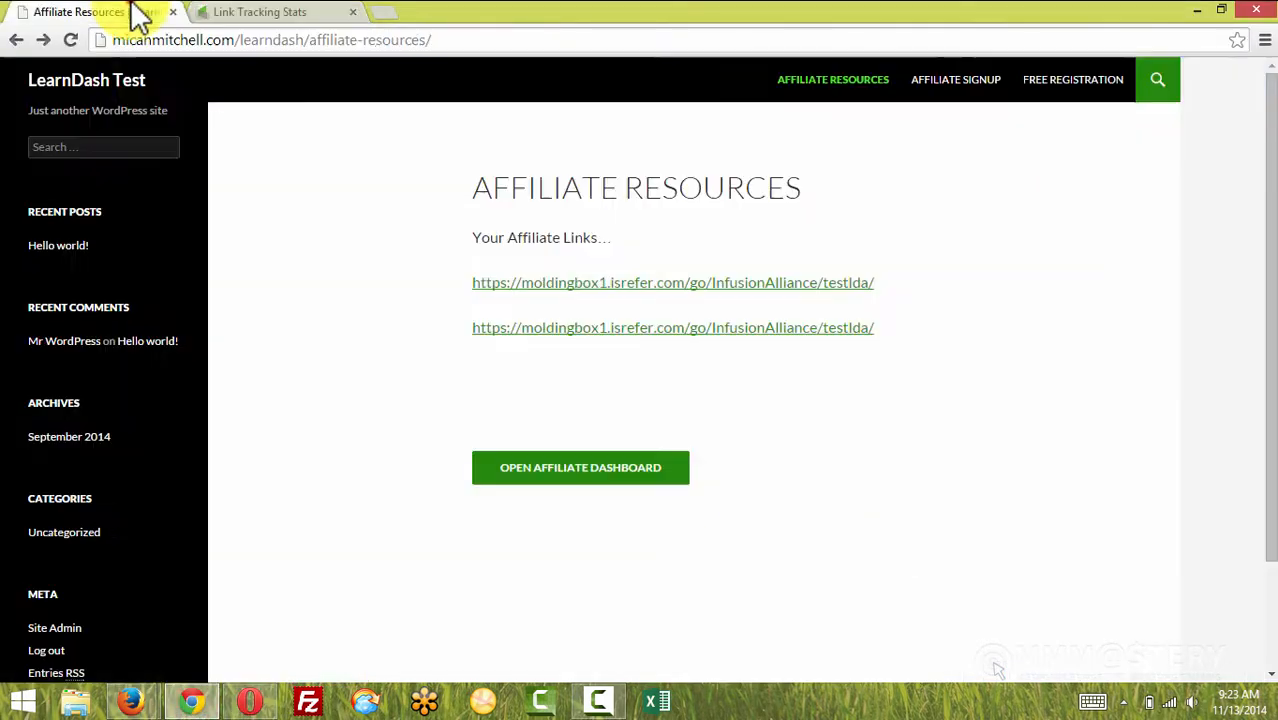
pyautogui.press('F5')
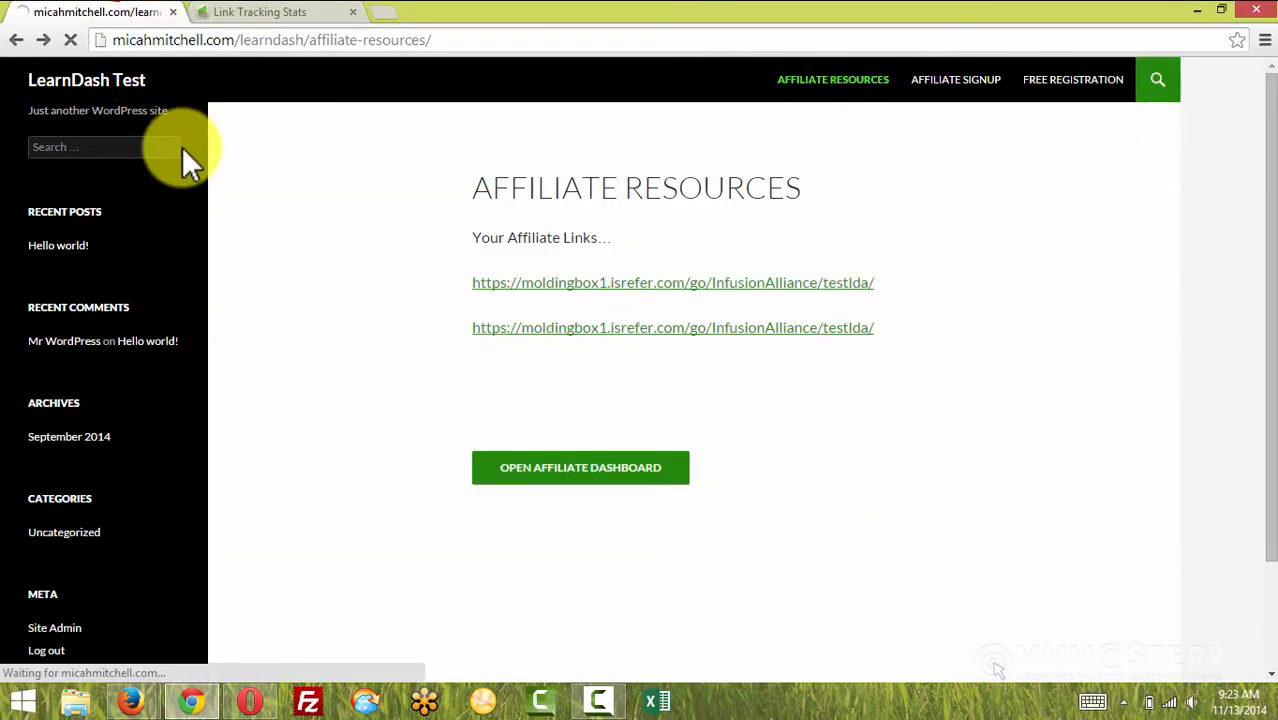
pyautogui.rightClick(592, 295)
pyautogui.click(639, 305)
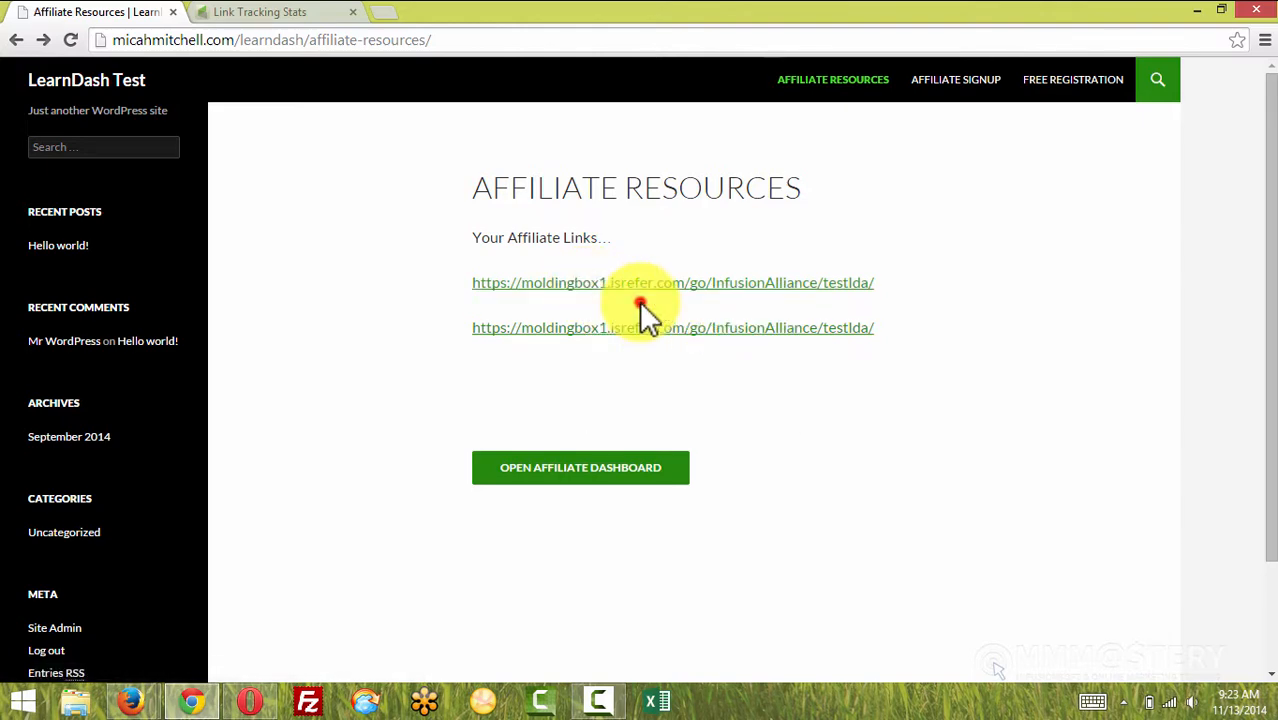
# View the page opened by the first affiliate link, rerun the Link Tracking Stats search, and check the redirect's hits.
pyautogui.click(440, 14)
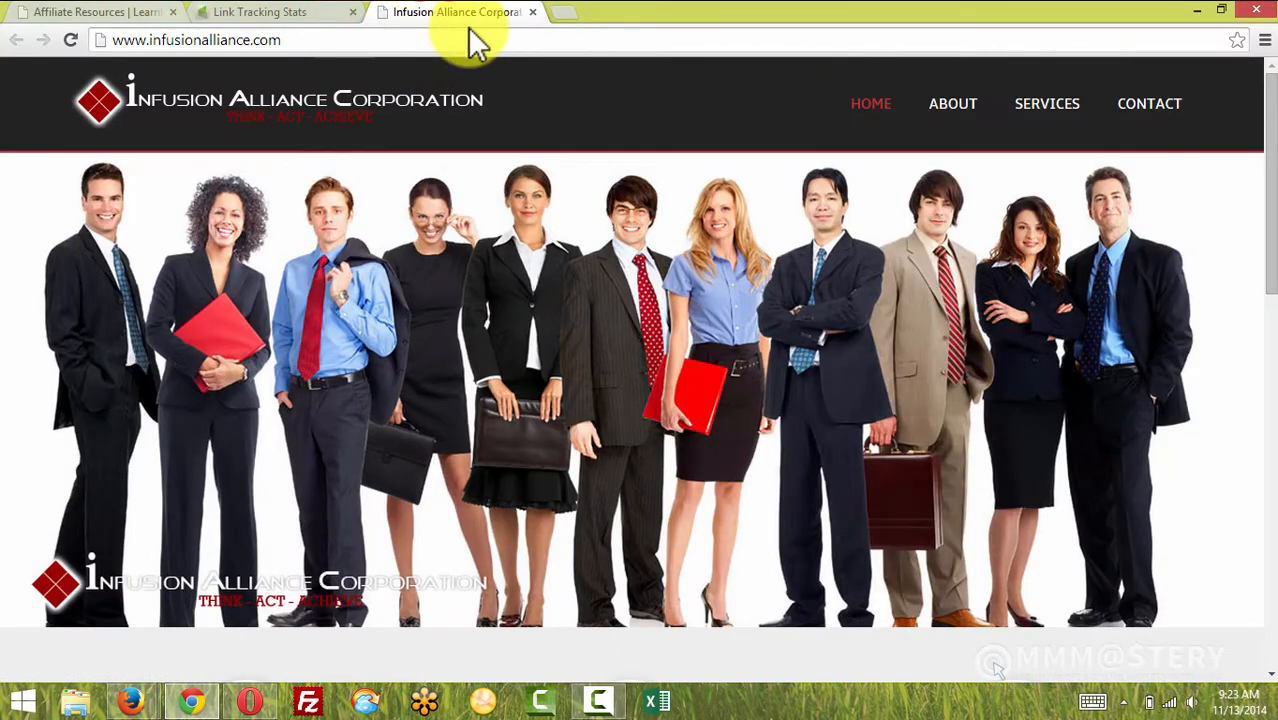
pyautogui.click(272, 14)
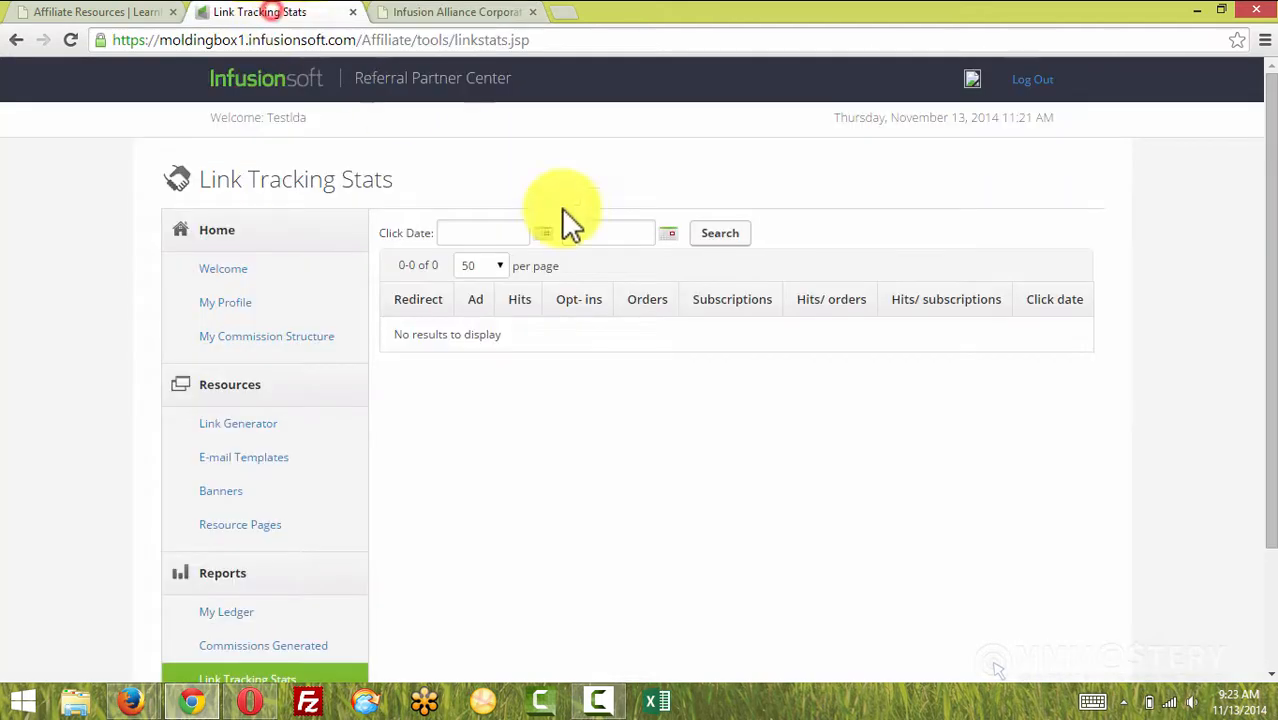
pyautogui.click(722, 233)
pyautogui.doubleClick(541, 334)
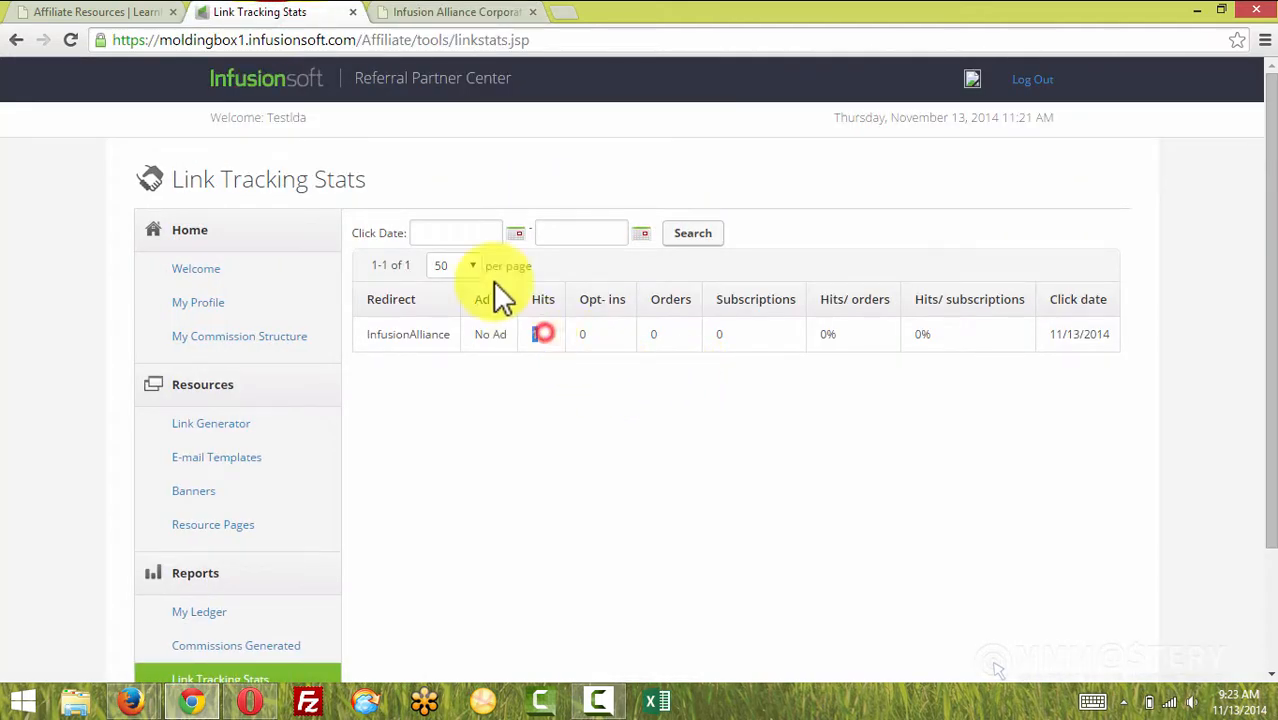
# Open the second affiliate link from the Affiliate Resources page in a new tab and rerun the Link Tracking Stats search.
pyautogui.click(131, 13)
pyautogui.click(672, 338)
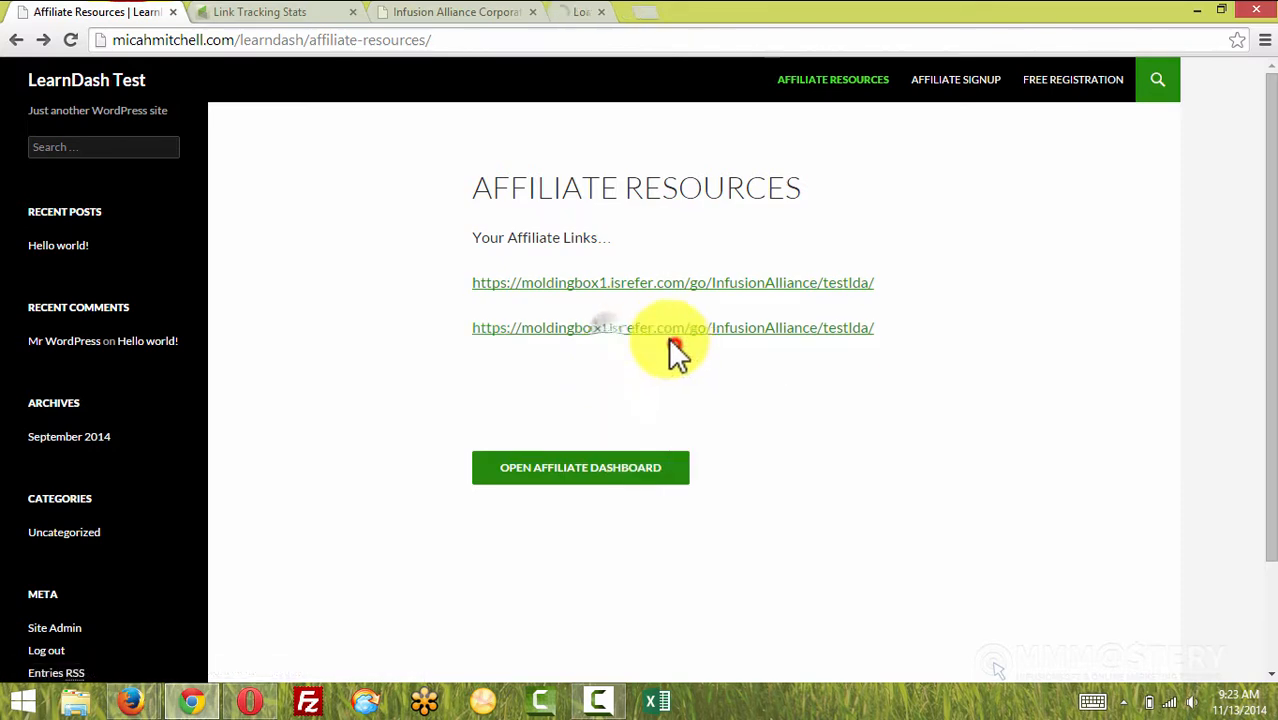
pyautogui.click(295, 17)
pyautogui.click(692, 241)
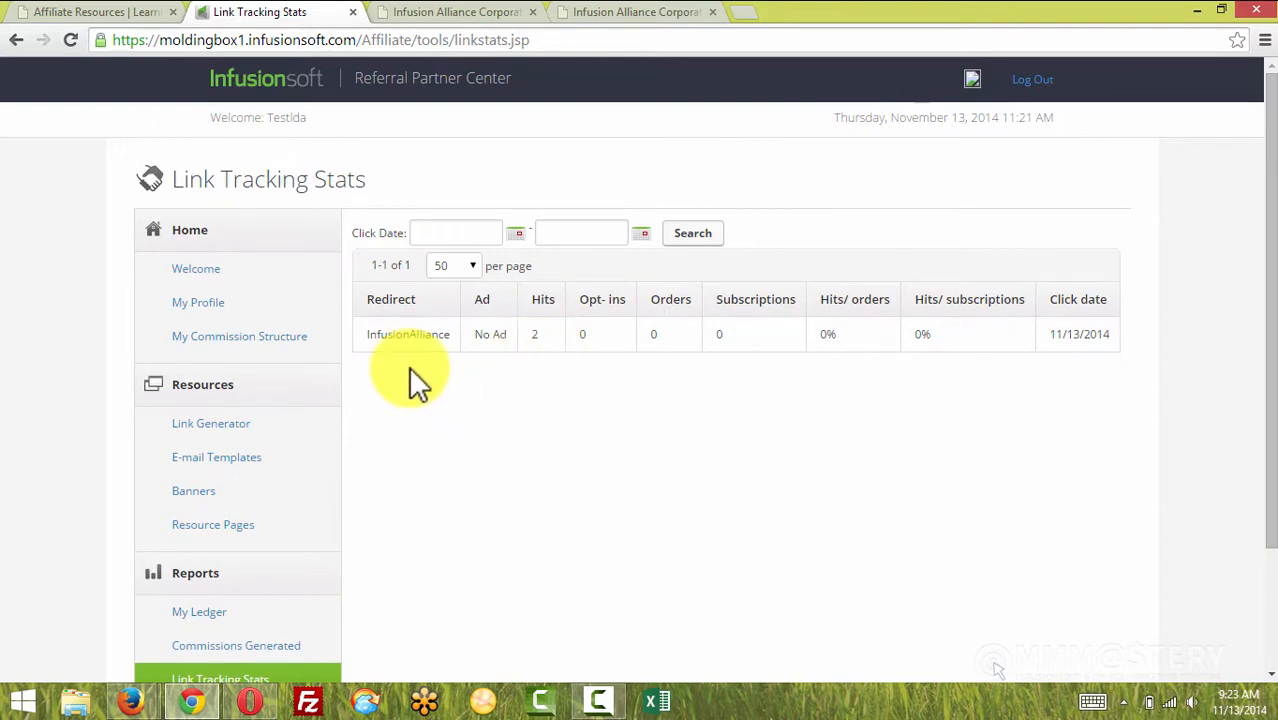
# In the Firefox page editor, append "facebook" after the final slash in the first affiliate link's href and link text.
pyautogui.click(118, 12)
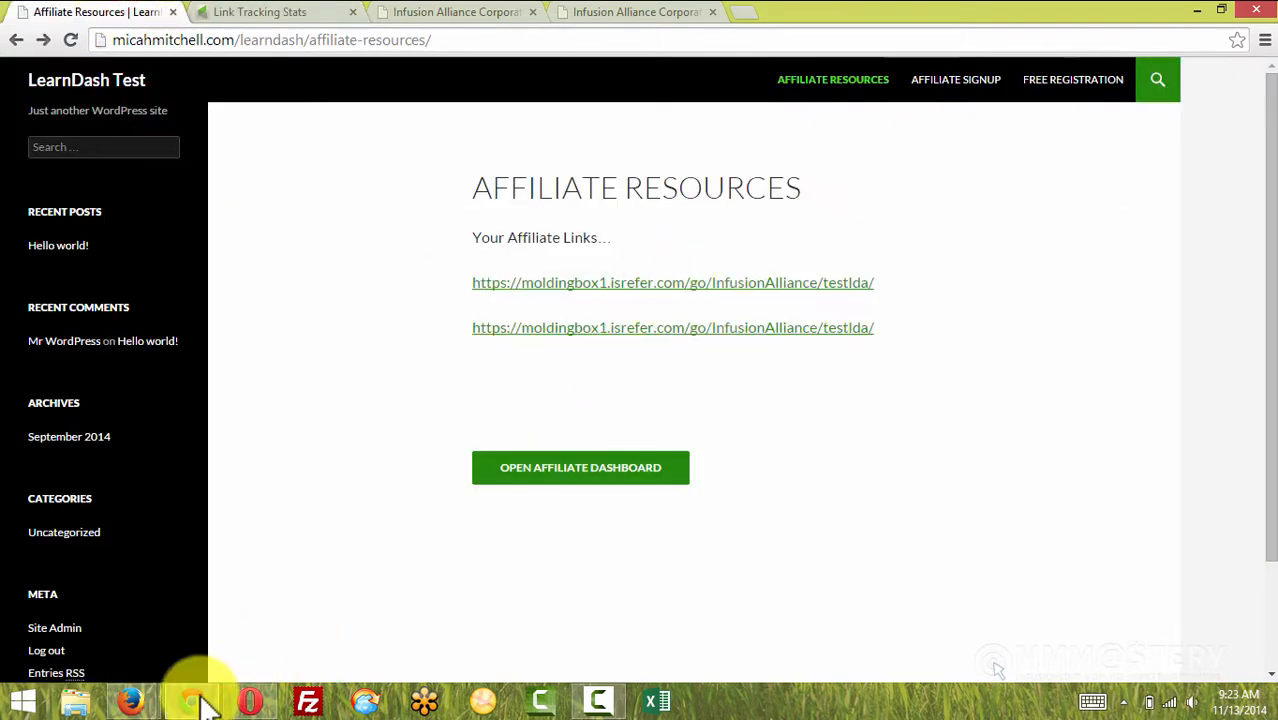
pyautogui.moveTo(134, 697)
pyautogui.click(163, 631)
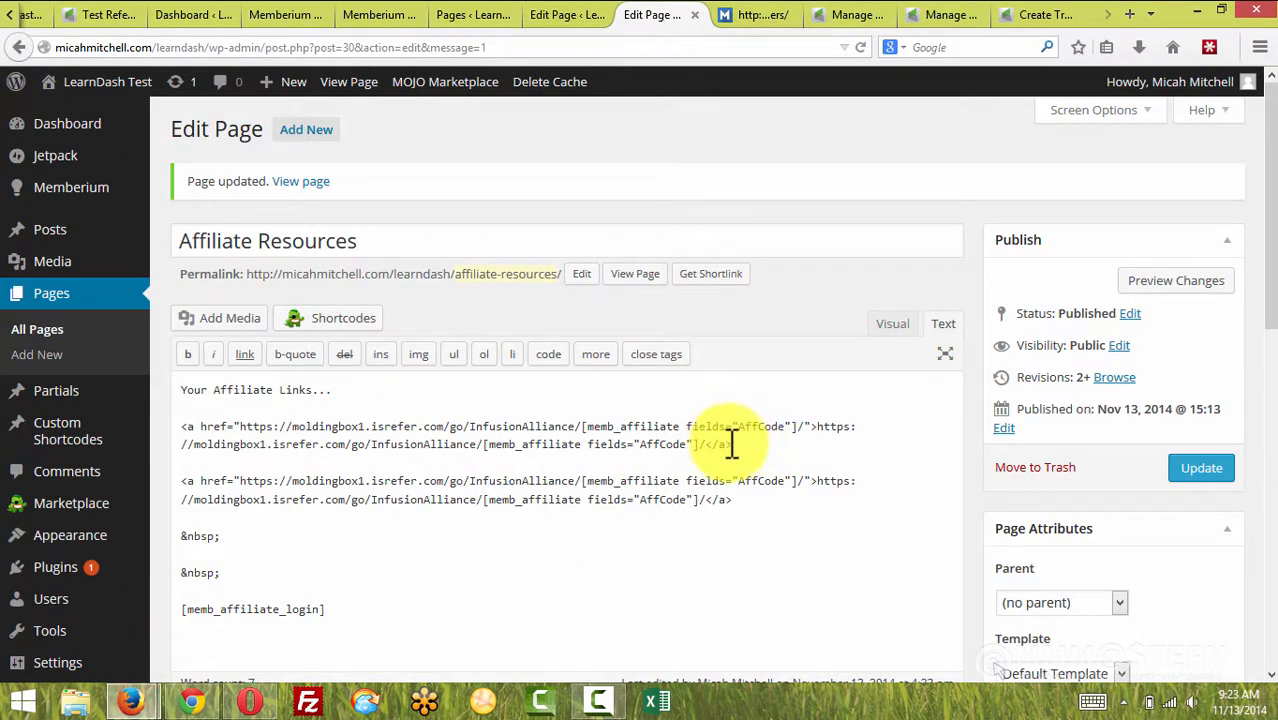
pyautogui.click(806, 428)
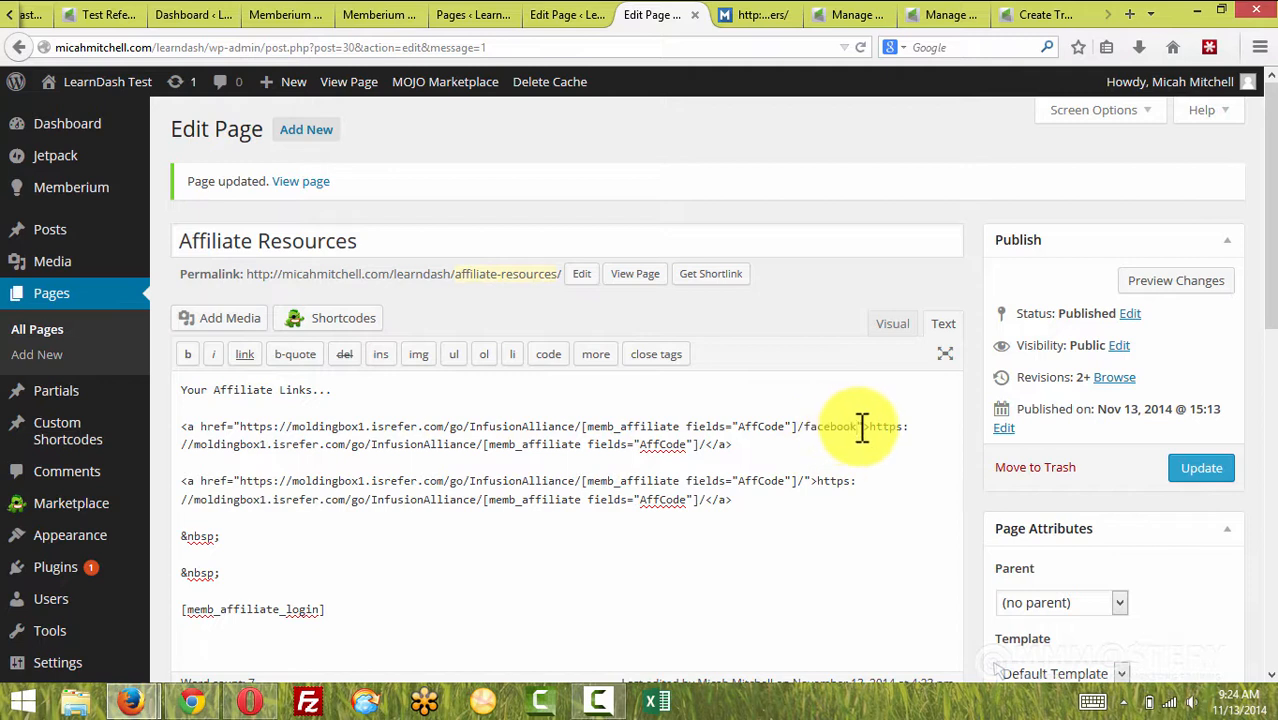
pyautogui.doubleClick(843, 428)
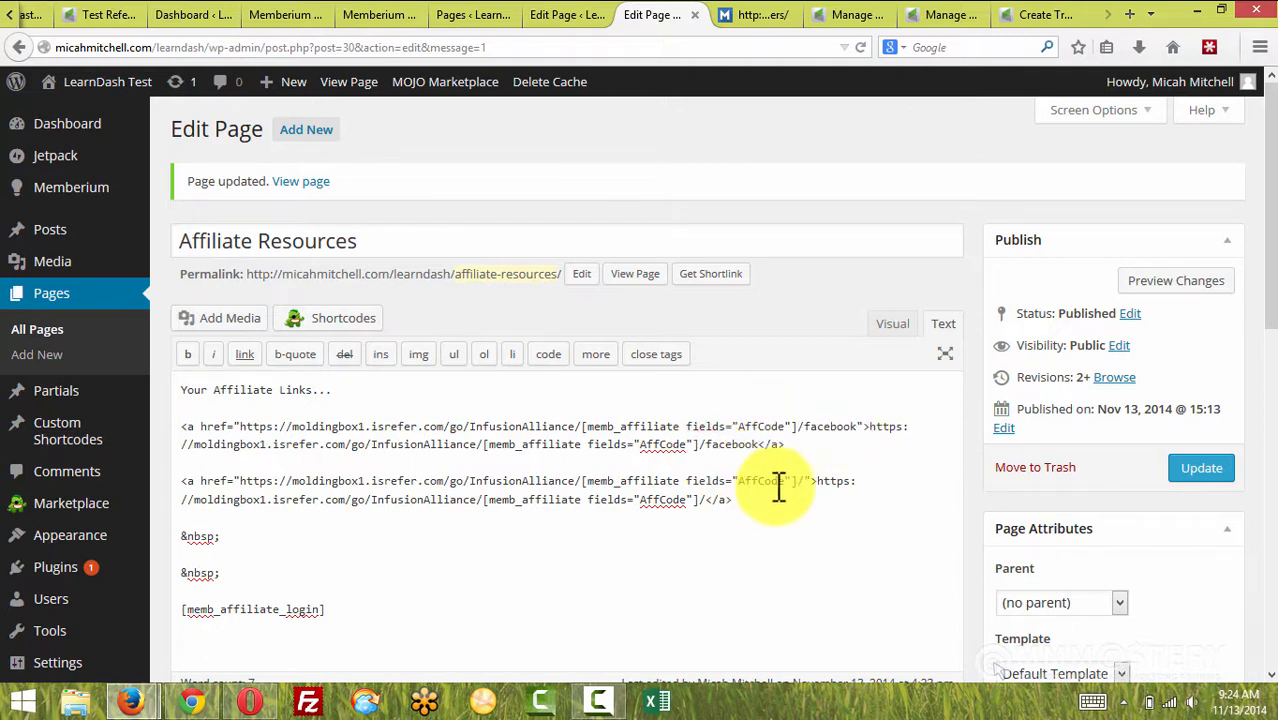
# Append "twitter" after the final slash in the second affiliate link's href and link text.
pyautogui.click(806, 481)
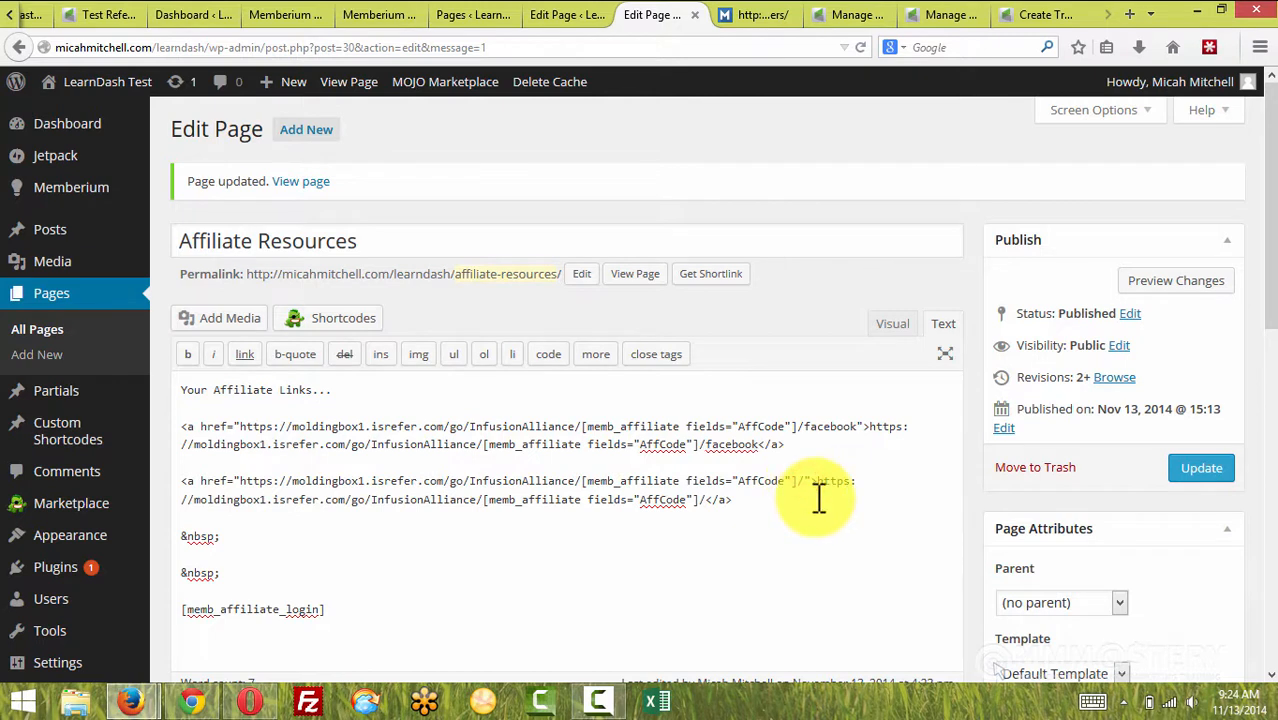
pyautogui.doubleClick(819, 482)
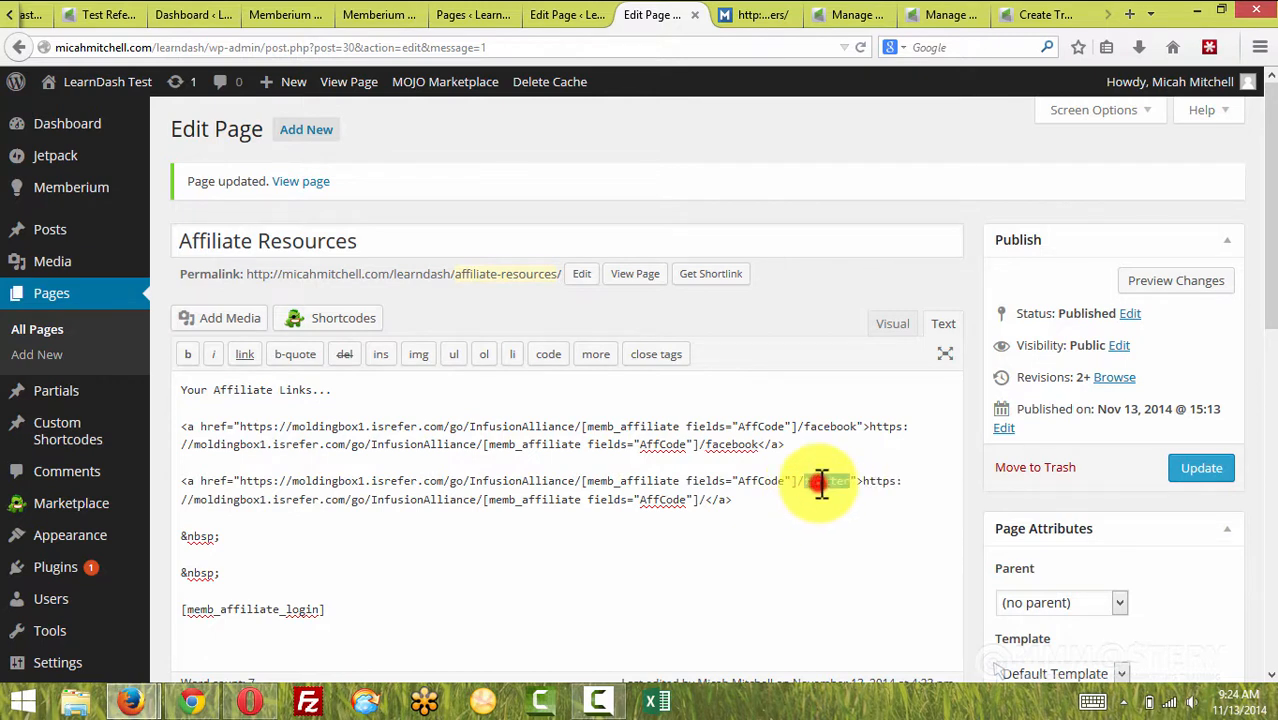
pyautogui.click(705, 499)
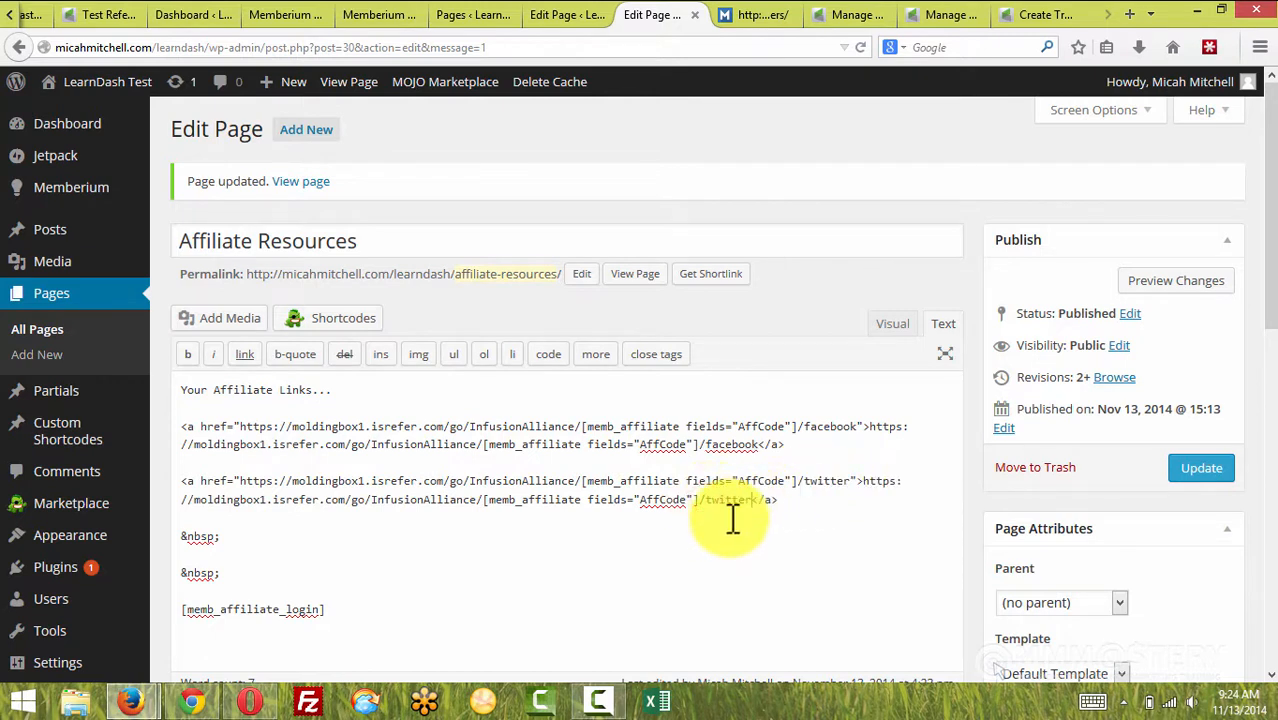
pyautogui.doubleClick(734, 444)
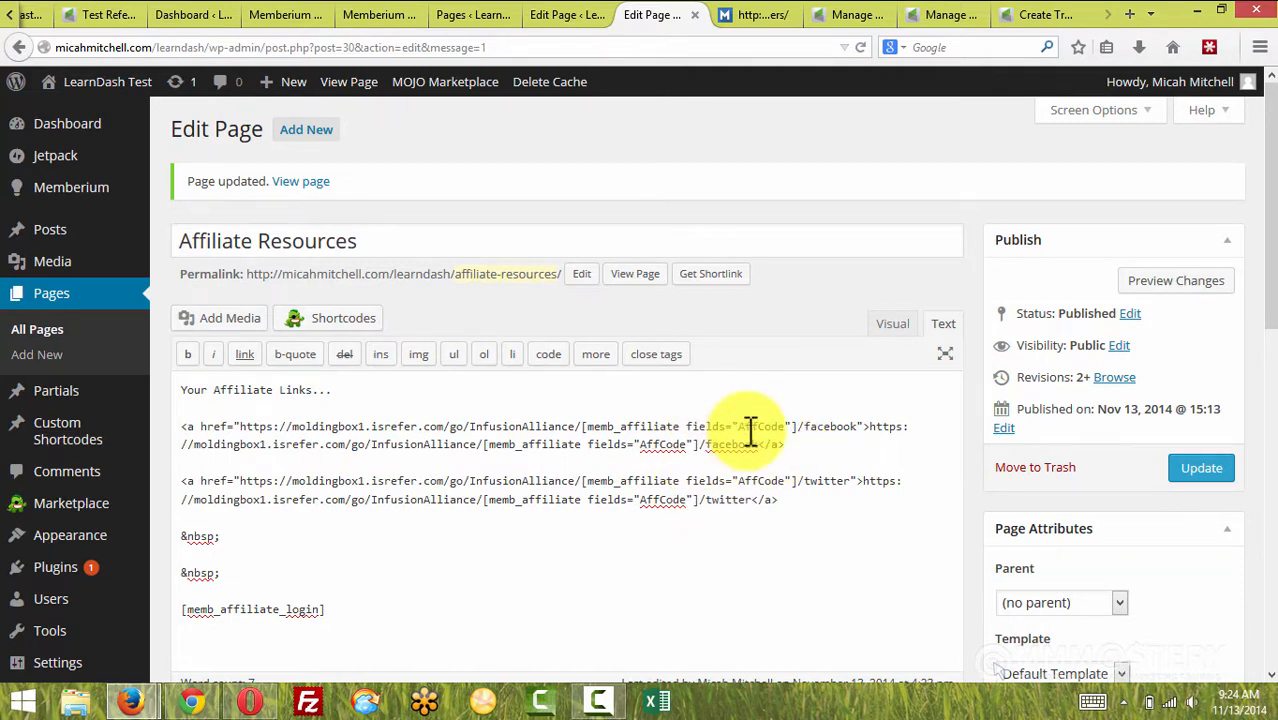
# Put the labels "Facebook:" and "Twitter:" before the first and second links and update the page.
pyautogui.click(181, 430)
pyautogui.write('Facebook')
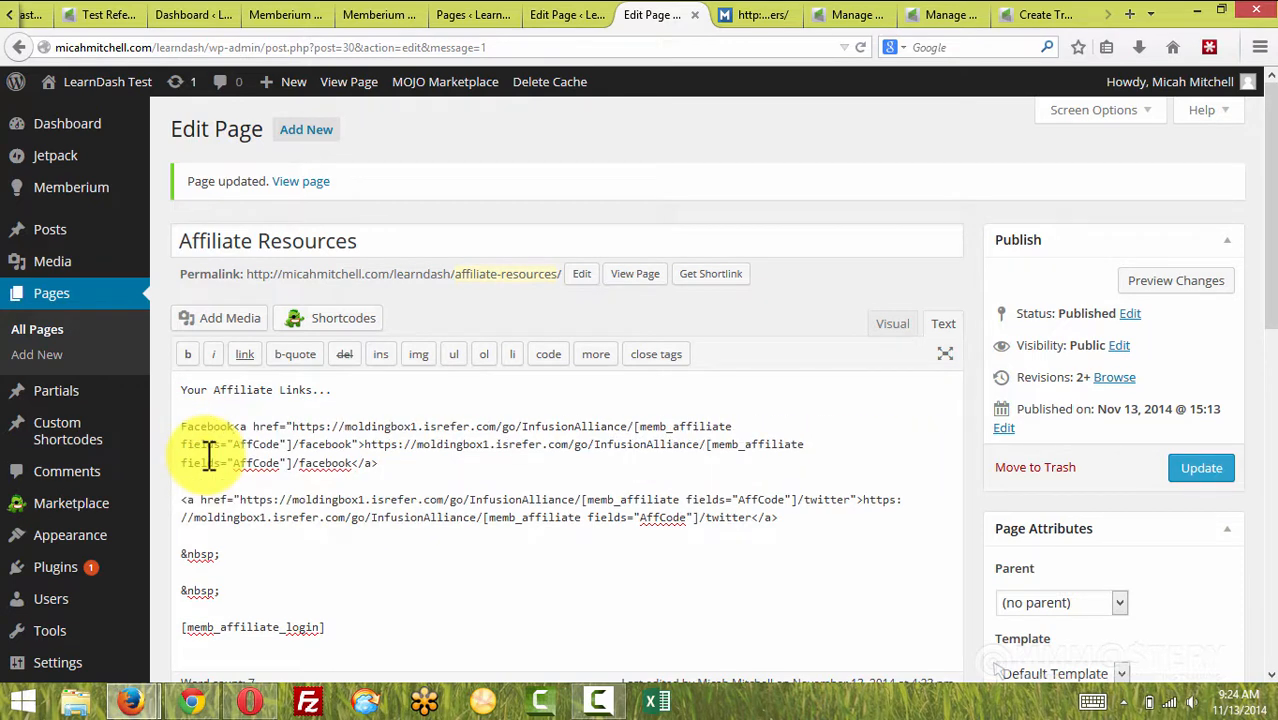
pyautogui.write(':')
pyautogui.click(181, 503)
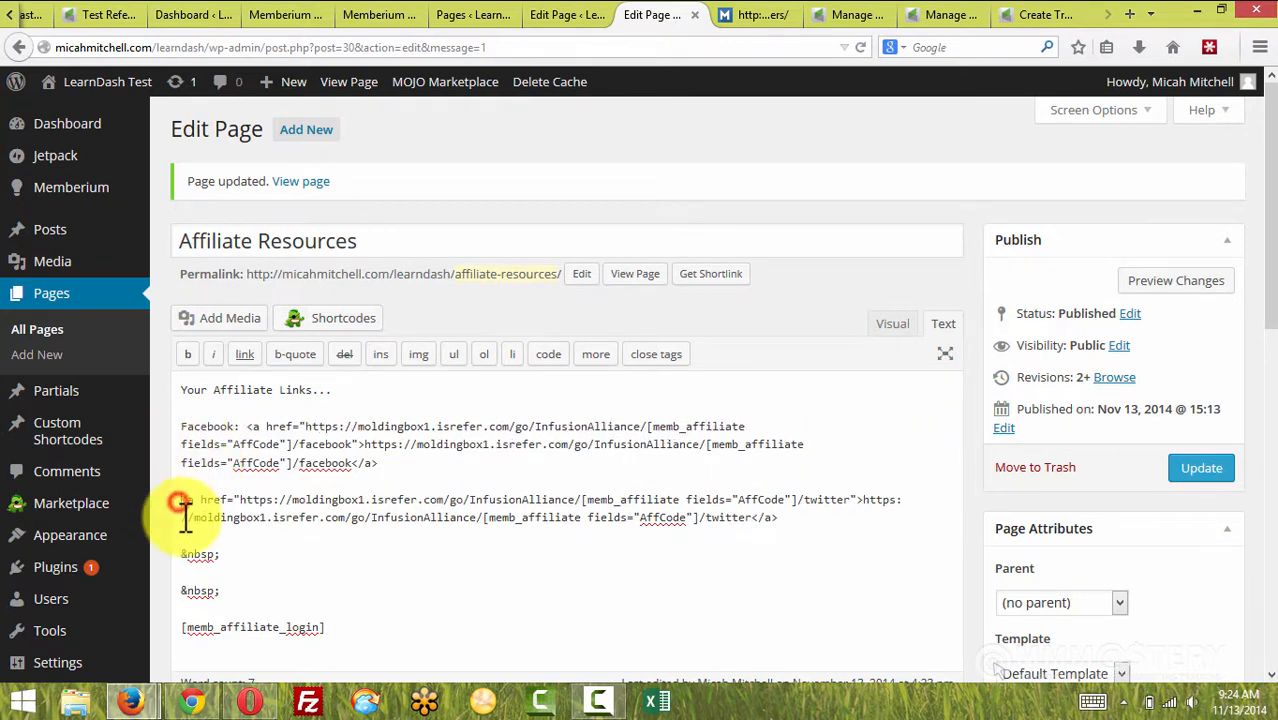
pyautogui.write('Twitter:')
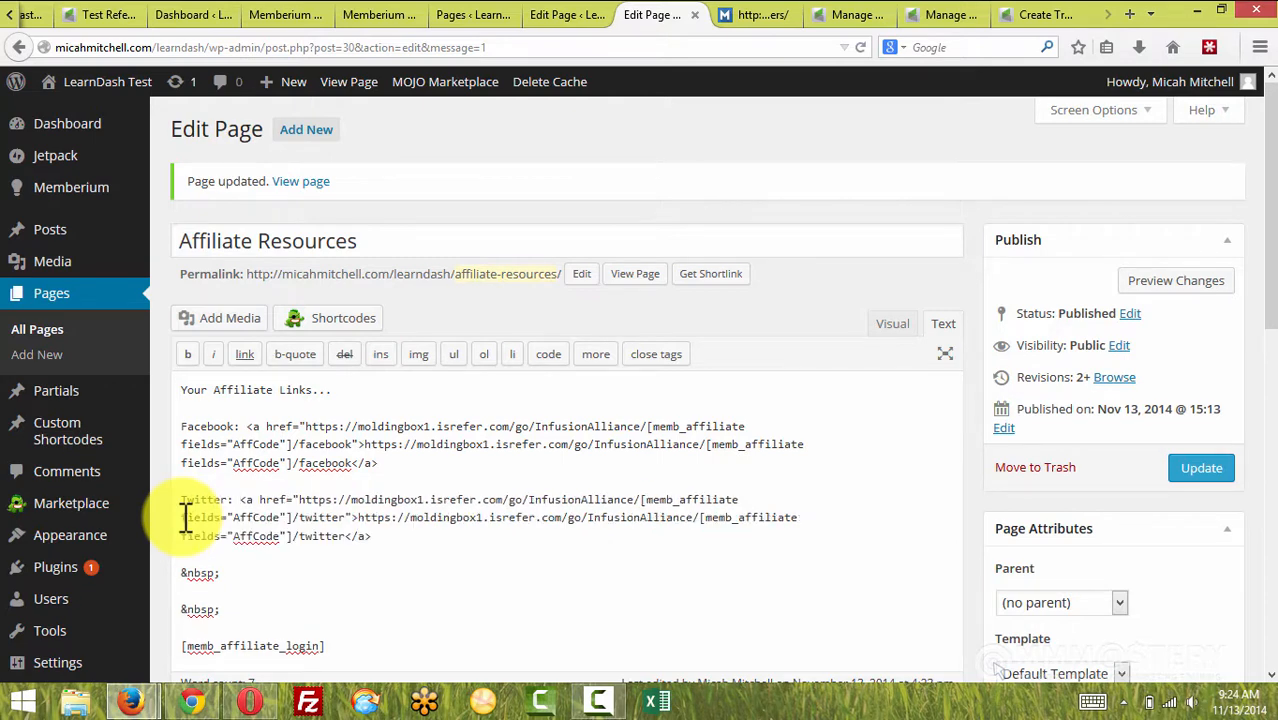
pyautogui.click(1202, 467)
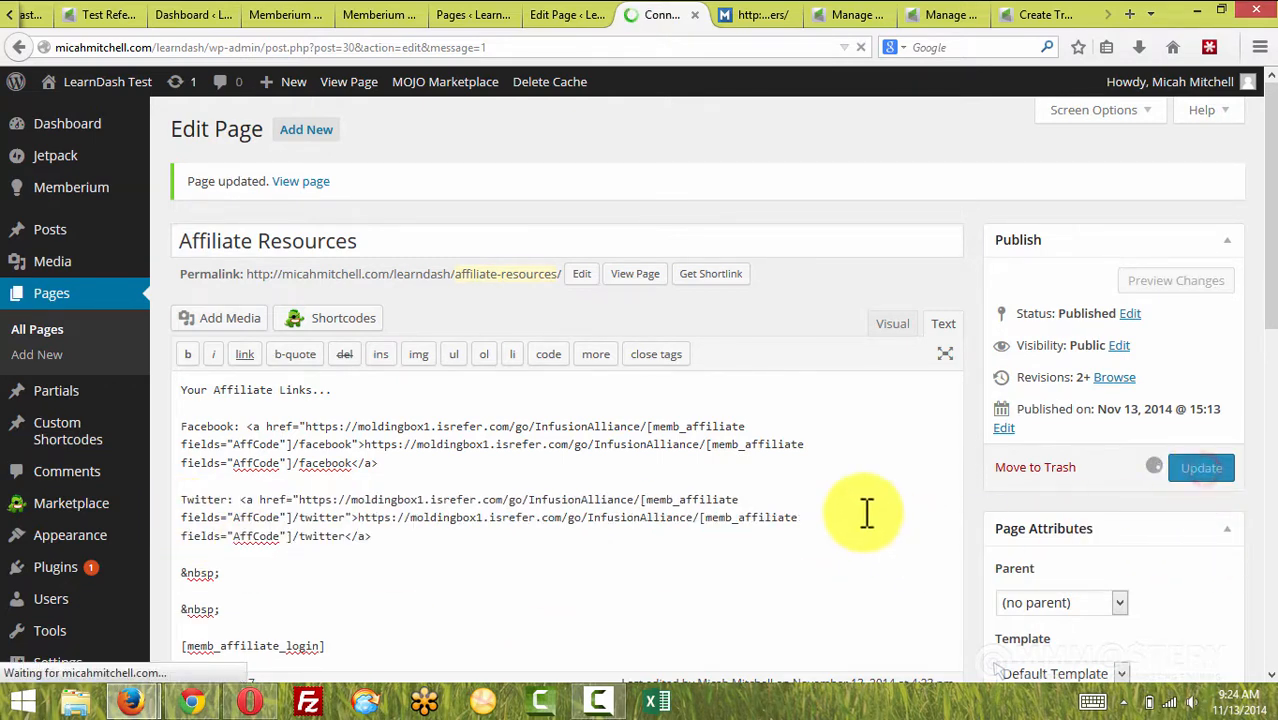
# Reload the Affiliate Resources page in Chrome and open its Facebook and Twitter affiliate links in new tabs.
pyautogui.hotkey('alt', 'Tab')
pyautogui.click(456, 41)
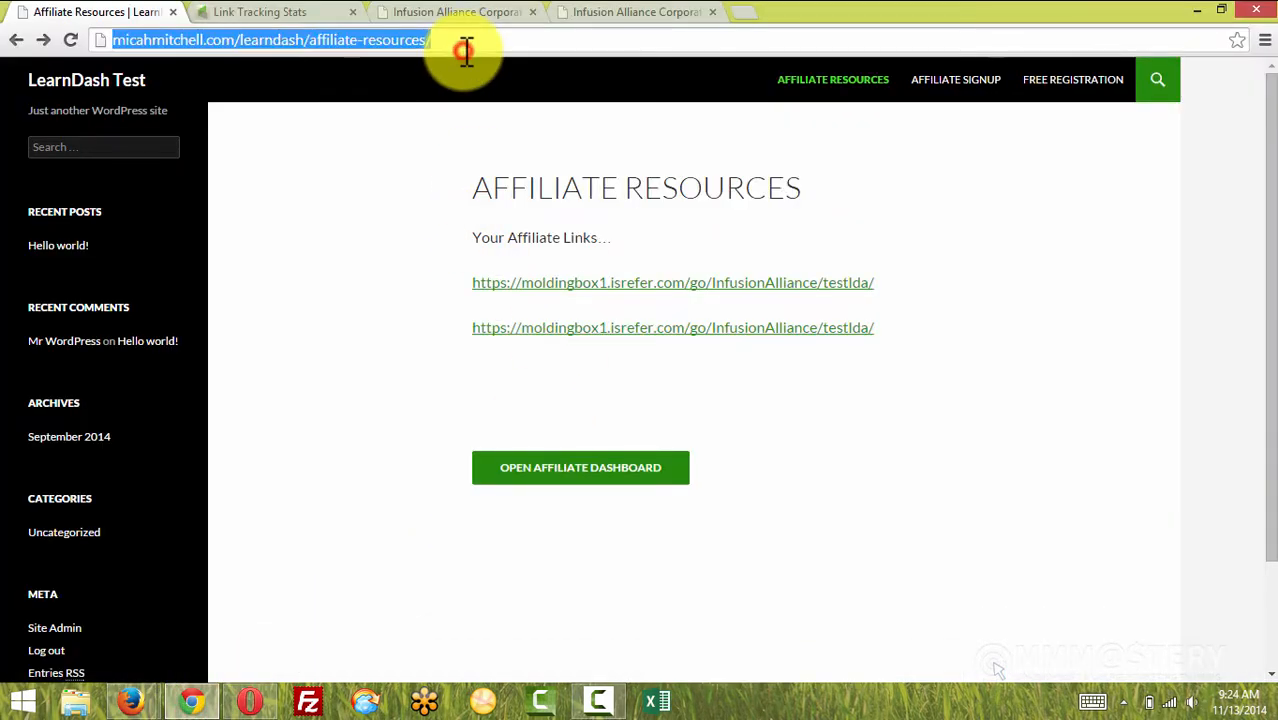
pyautogui.press('Return')
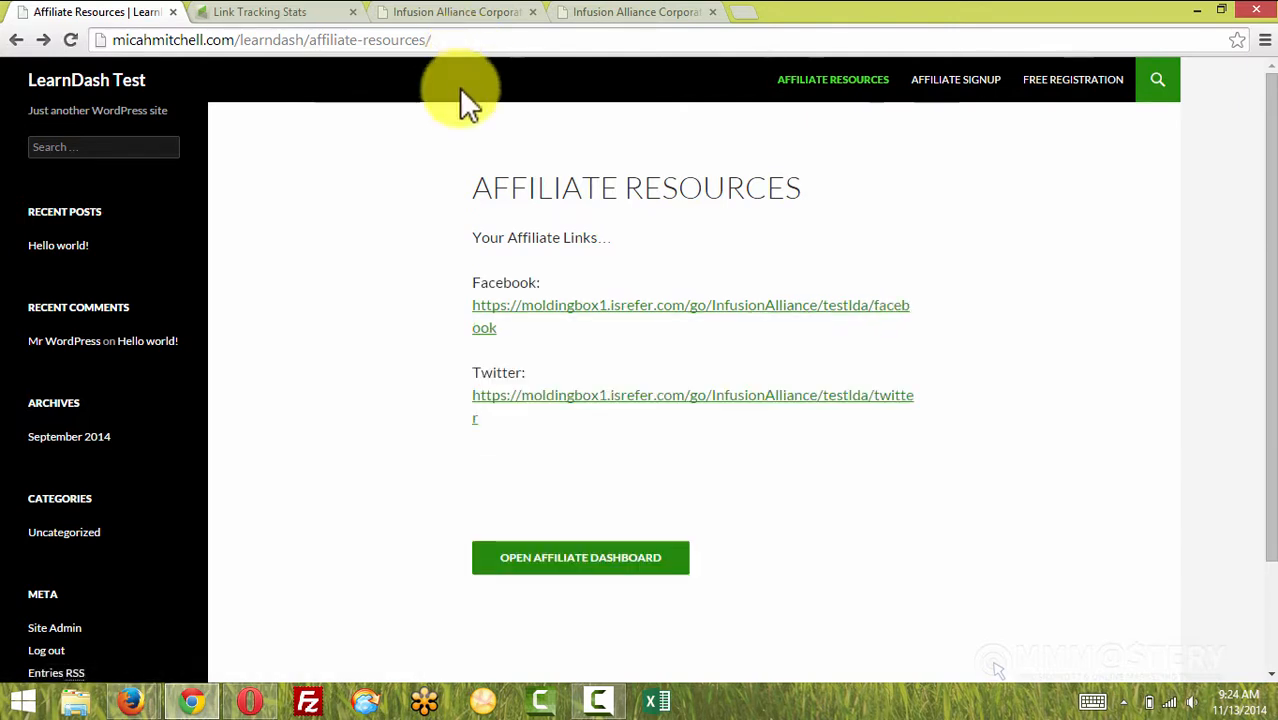
pyautogui.rightClick(585, 312)
pyautogui.click(640, 318)
pyautogui.rightClick(645, 405)
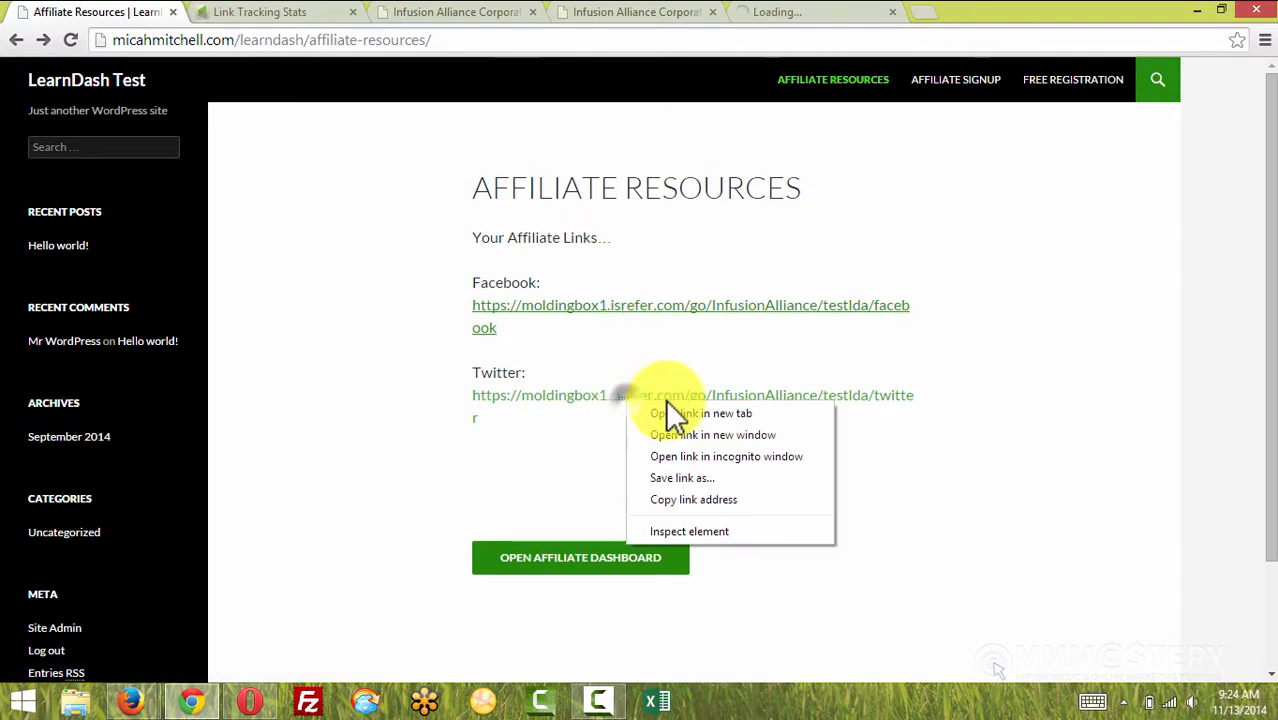
pyautogui.click(676, 412)
# Rerun the Link Tracking Stats search and examine the redirect, ad and hits values of each row.
pyautogui.click(310, 16)
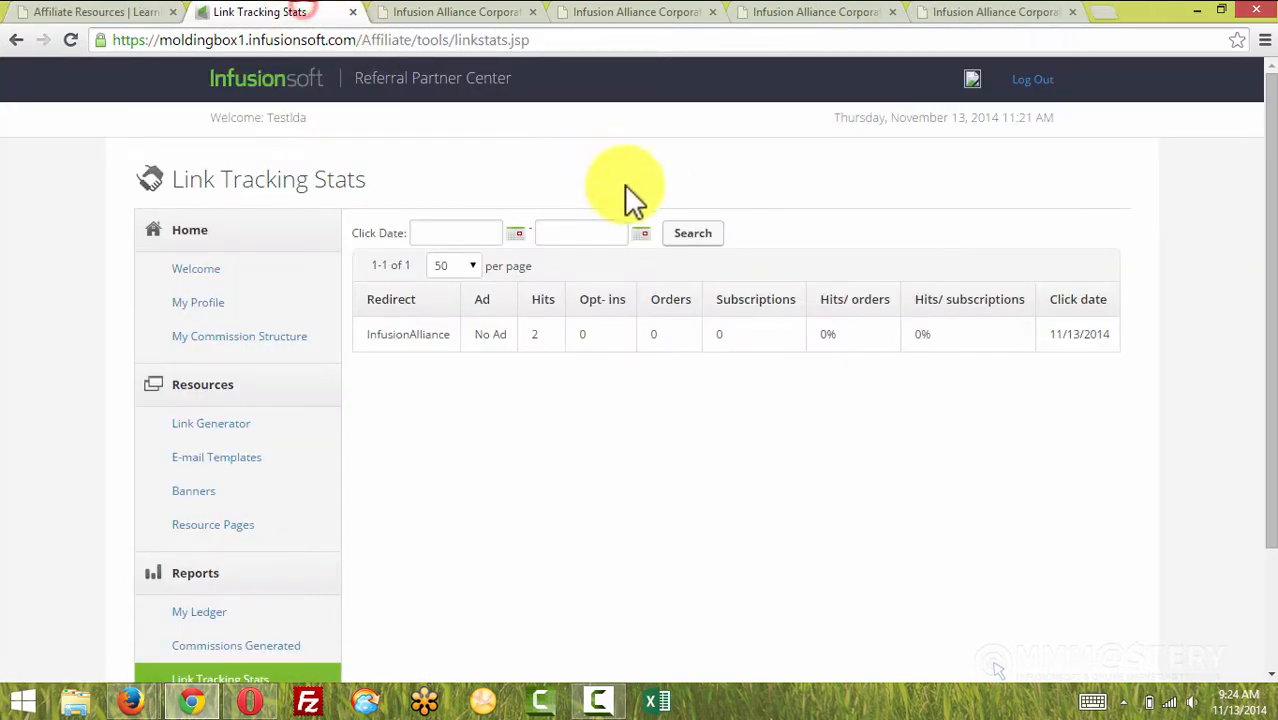
pyautogui.click(690, 236)
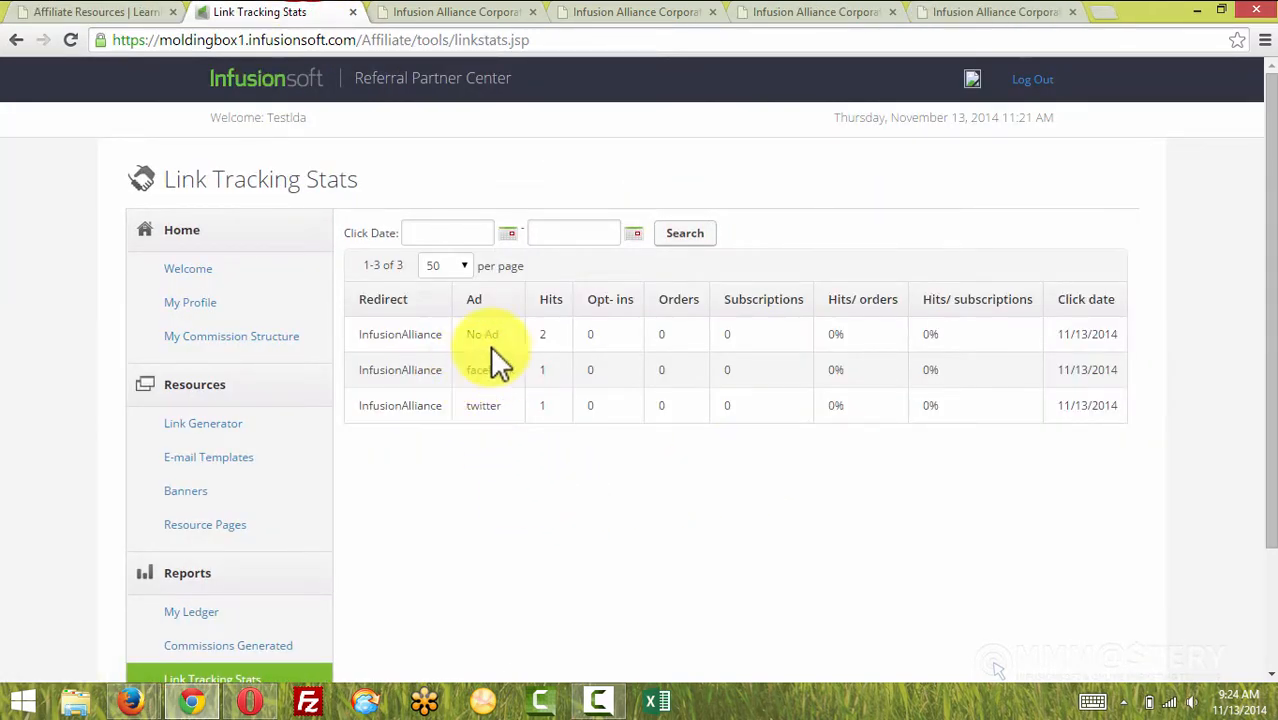
pyautogui.tripleClick(496, 334)
pyautogui.click(503, 334)
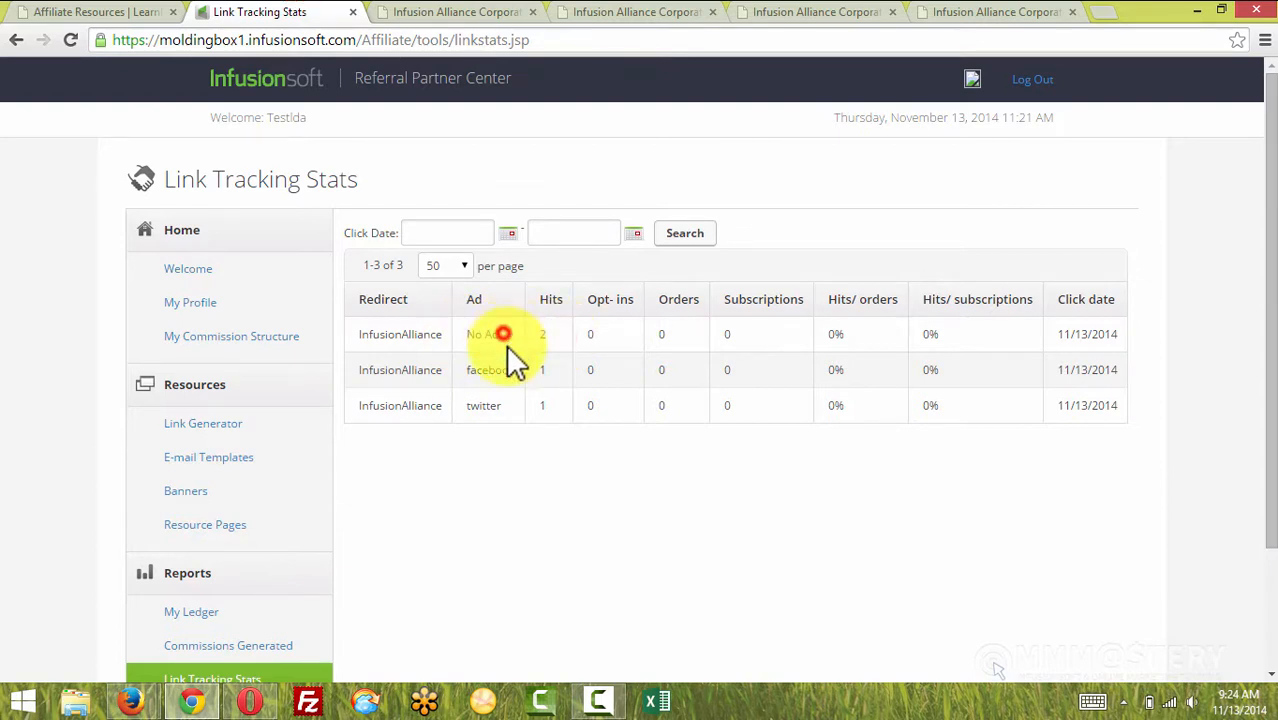
pyautogui.doubleClick(542, 405)
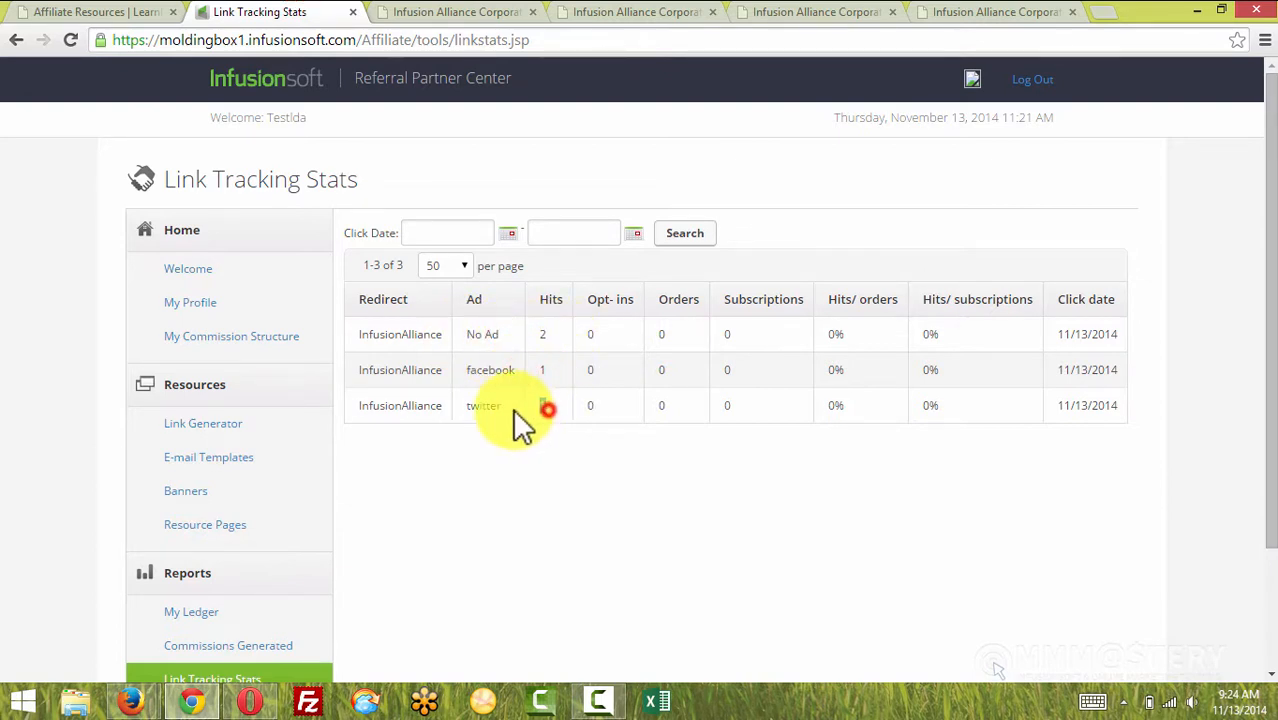
pyautogui.click(401, 323)
pyautogui.click(408, 370)
pyautogui.doubleClick(408, 370)
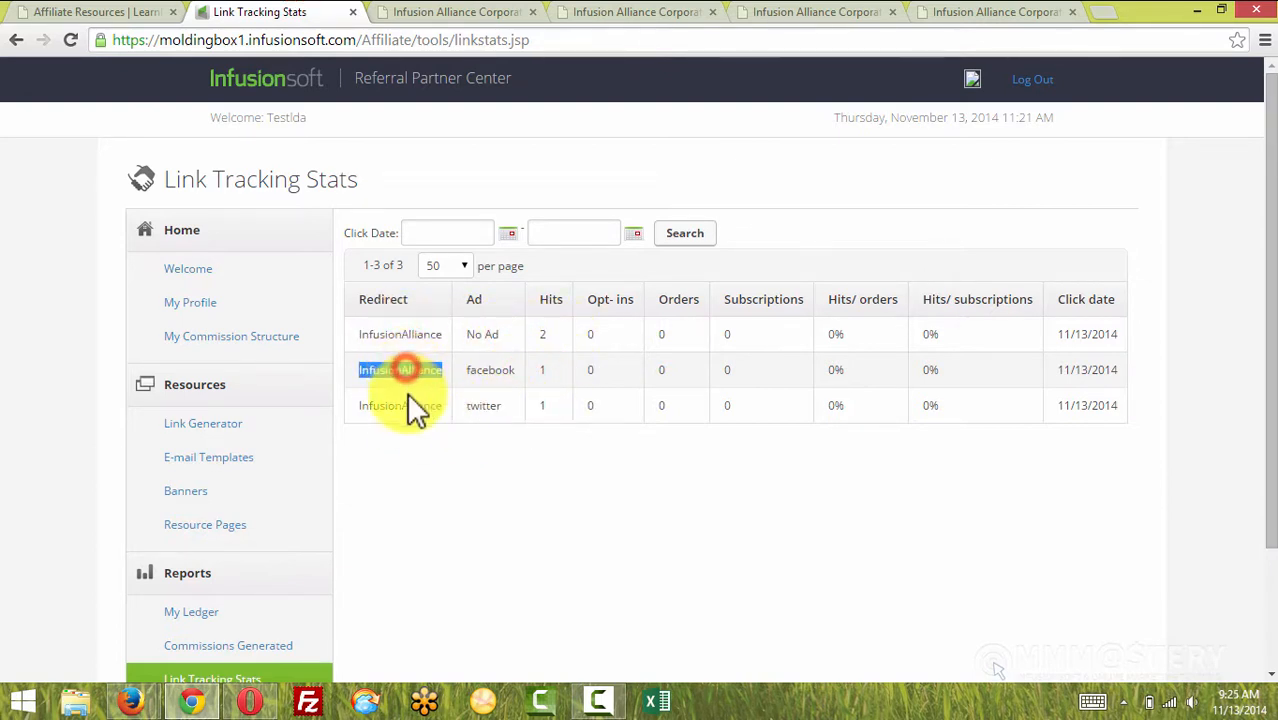
pyautogui.doubleClick(407, 403)
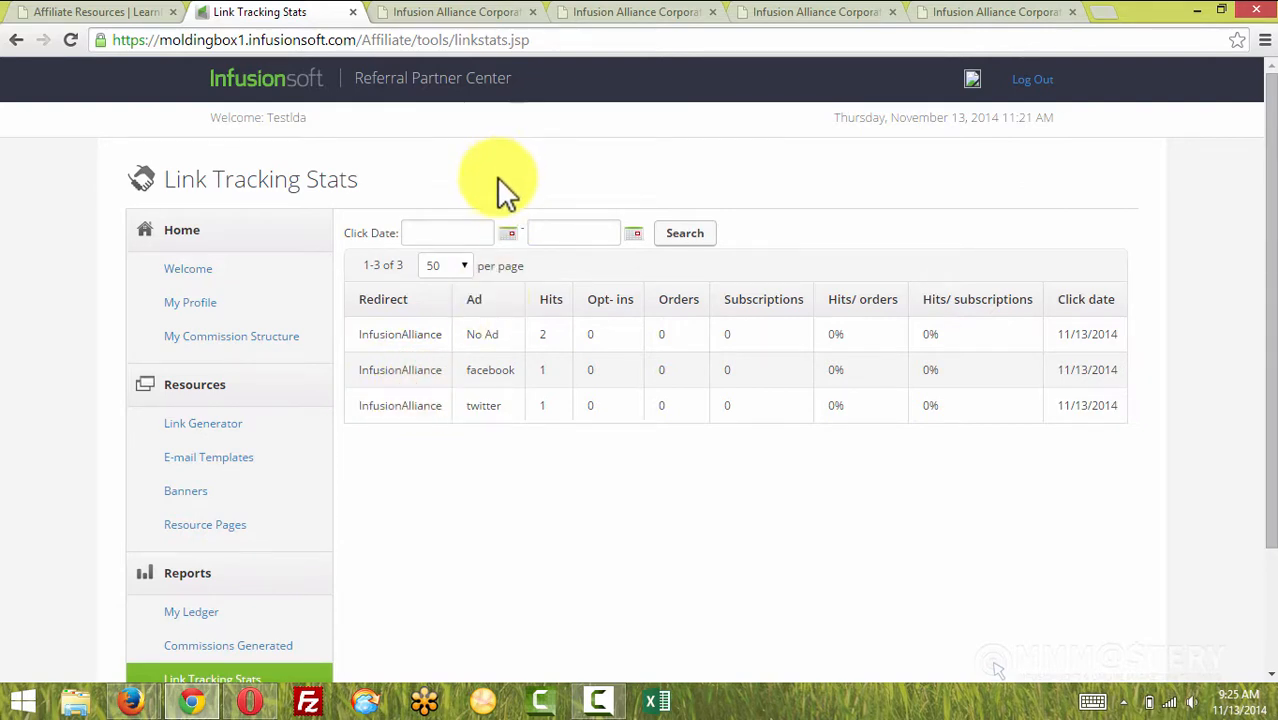
# Switch to Firefox and bring up the test contact's record in Infusionsoft.
pyautogui.moveTo(125, 698)
pyautogui.click(32, 636)
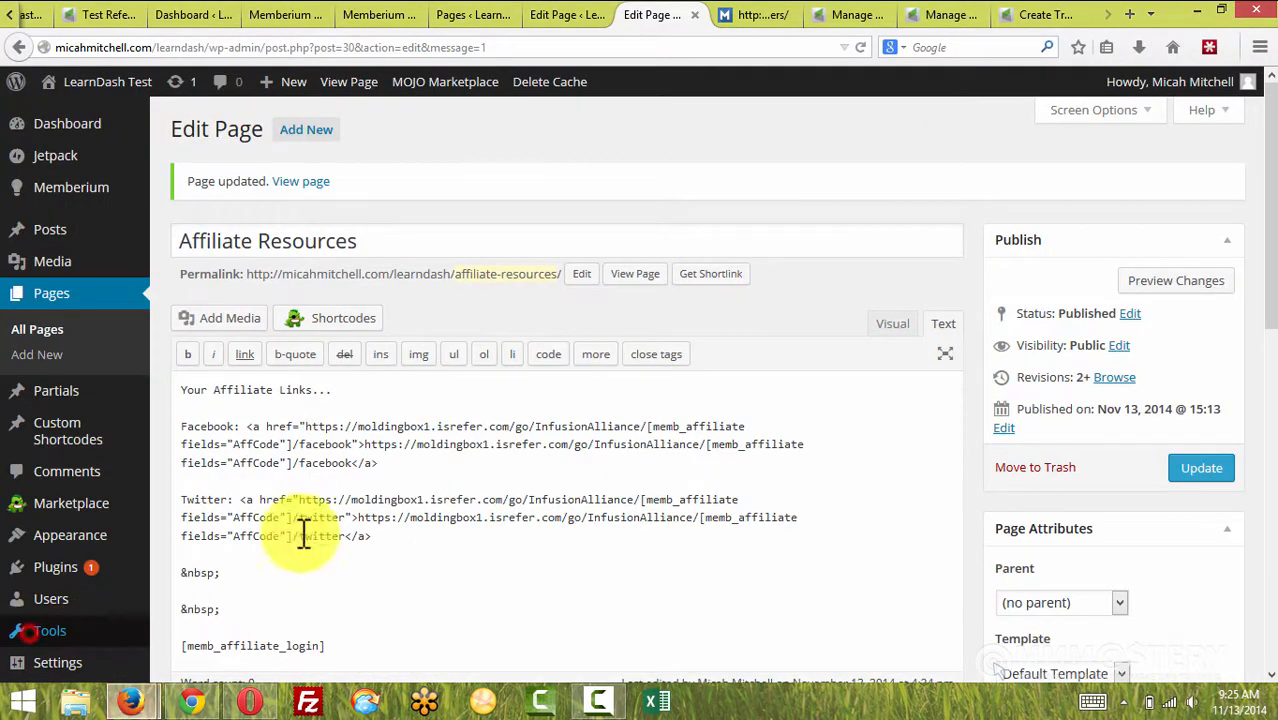
pyautogui.click(102, 16)
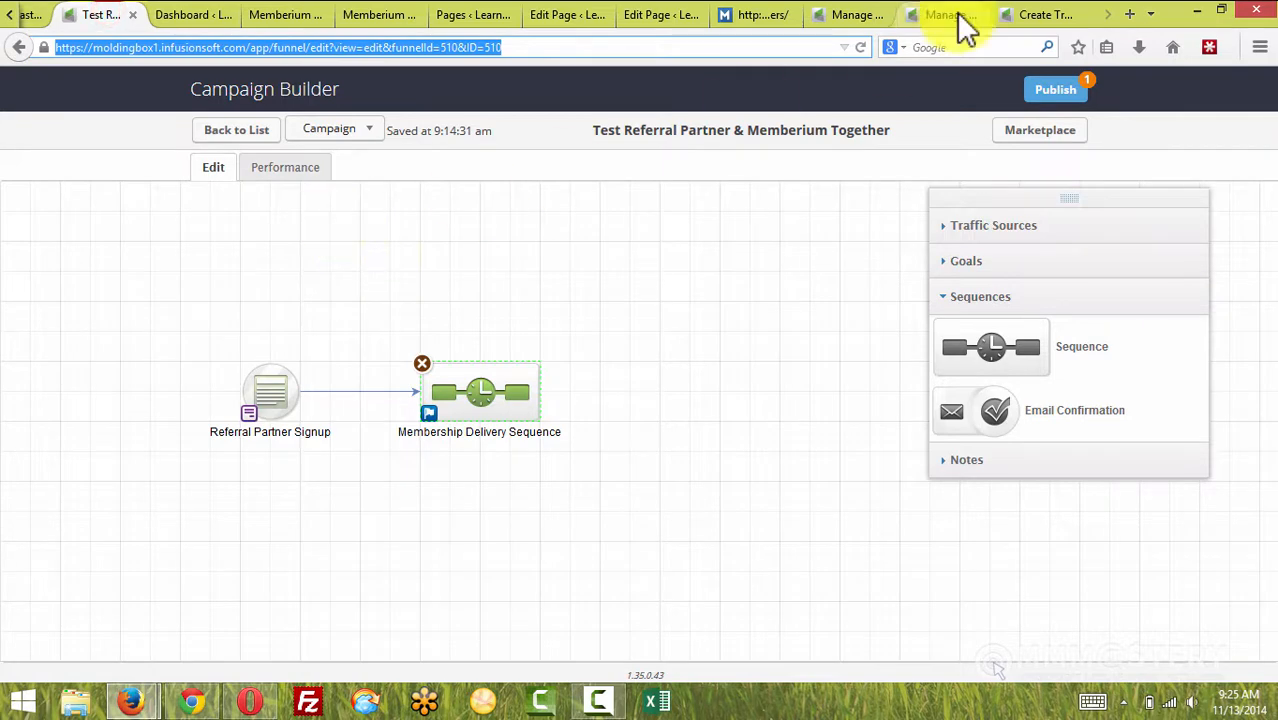
pyautogui.moveTo(960, 25); pyautogui.dragTo(858, 16)
pyautogui.click(1187, 100)
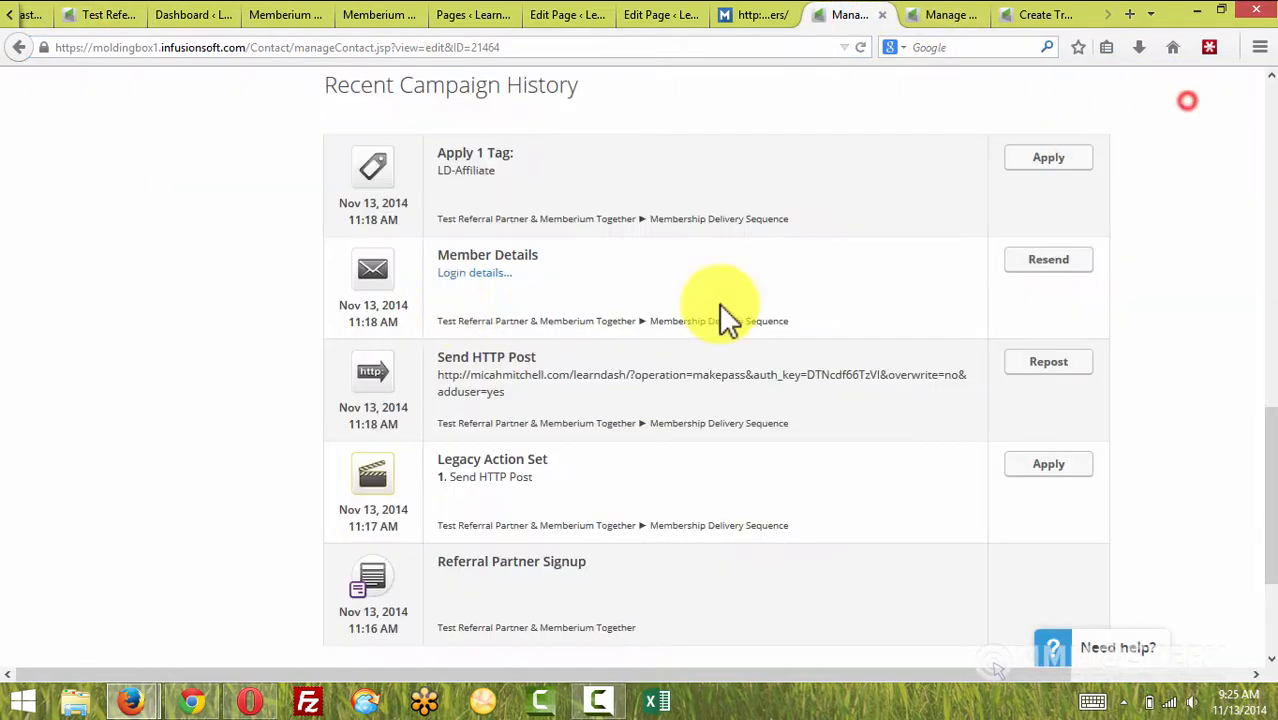
pyautogui.scroll(10, 343, 215)
# Open the CRM's Referral Tracking Links list and examine the Kiss Referral Partners link's web page address and code.
pyautogui.moveTo(315, 100)
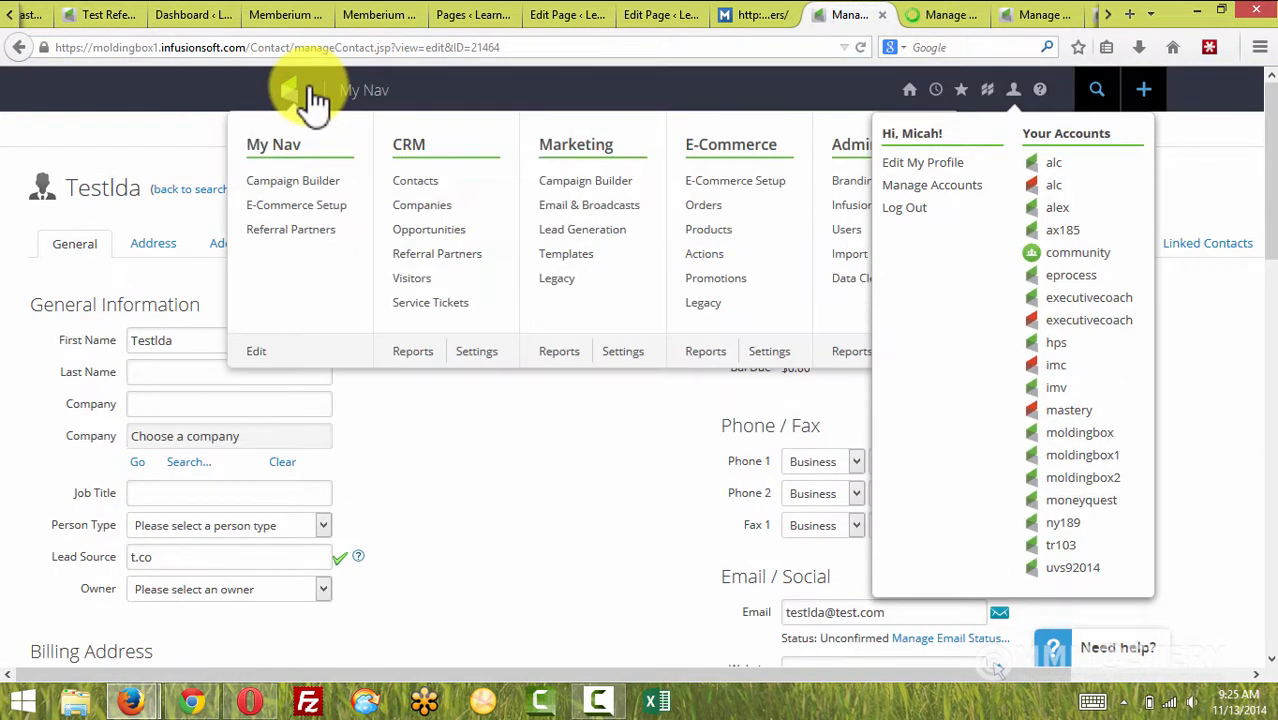
pyautogui.click(446, 256)
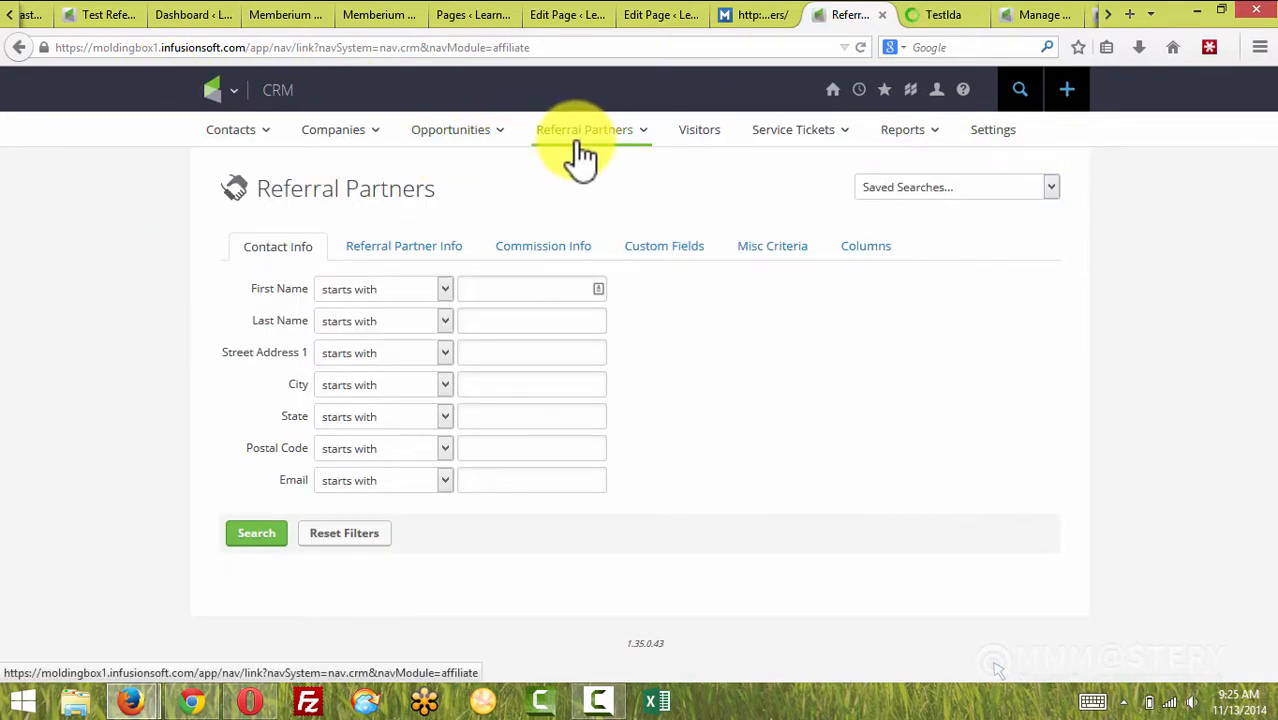
pyautogui.moveTo(601, 142)
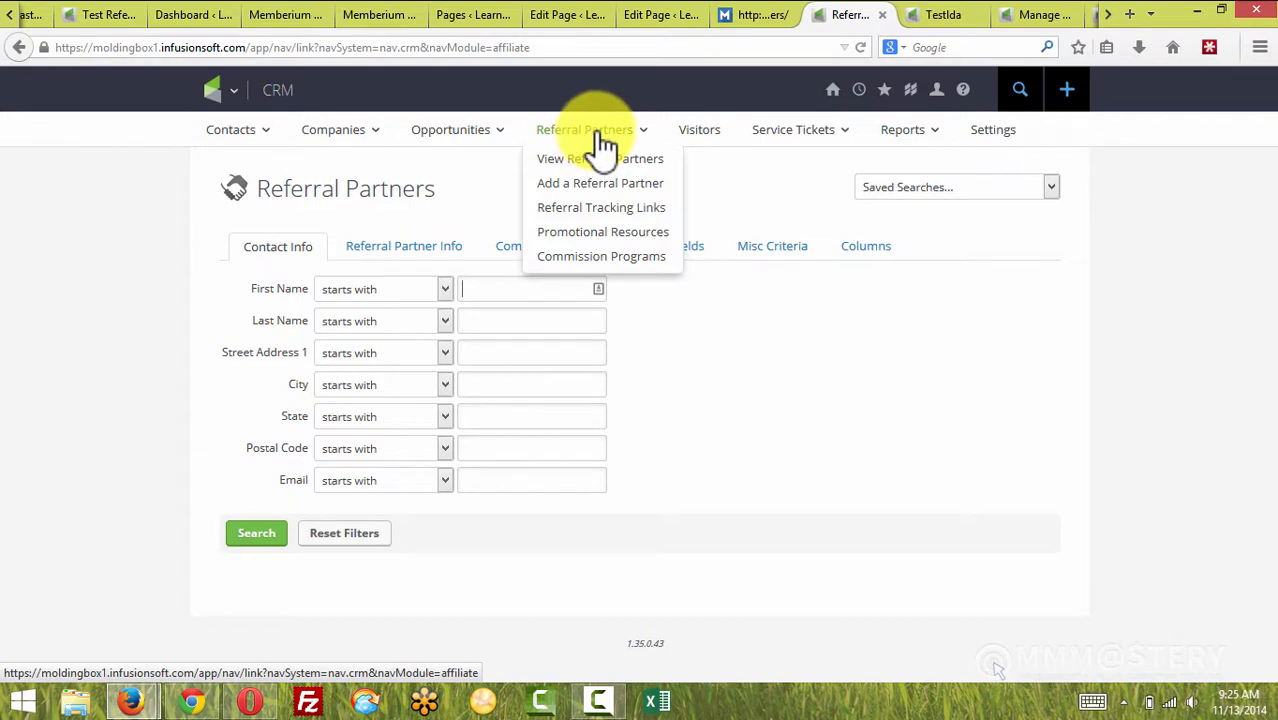
pyautogui.click(612, 207)
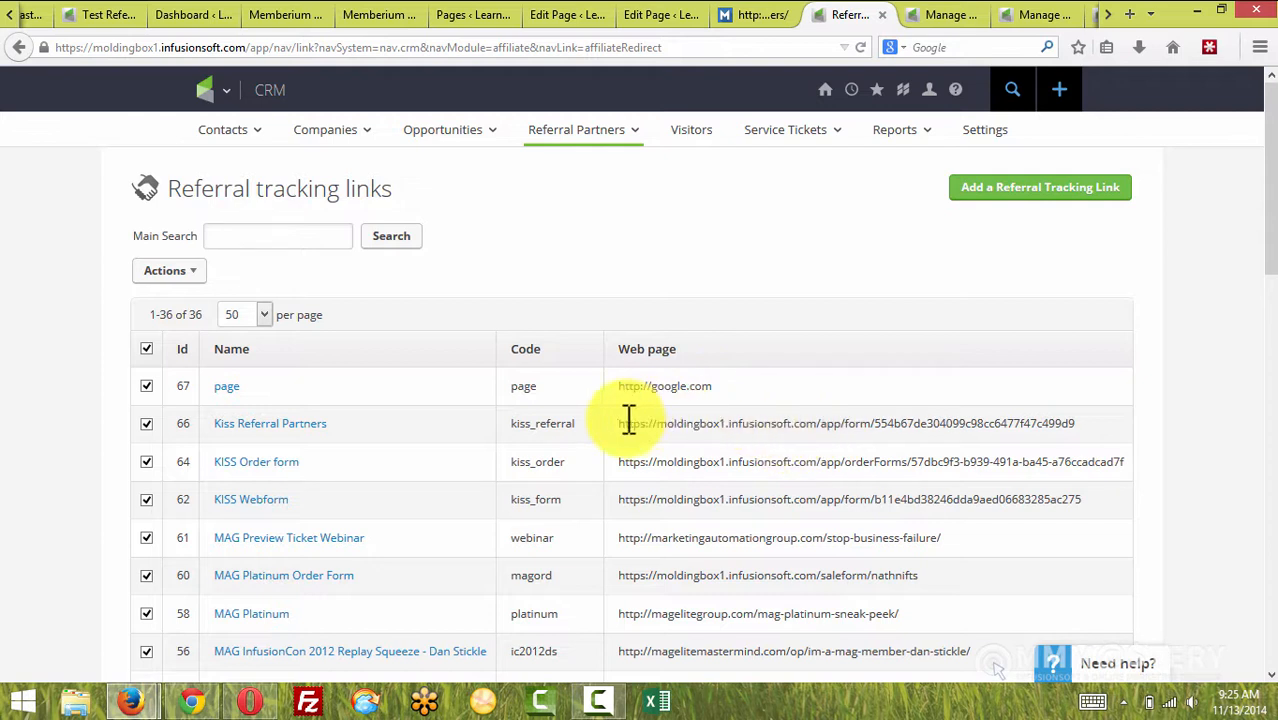
pyautogui.moveTo(612, 424); pyautogui.dragTo(1138, 420)
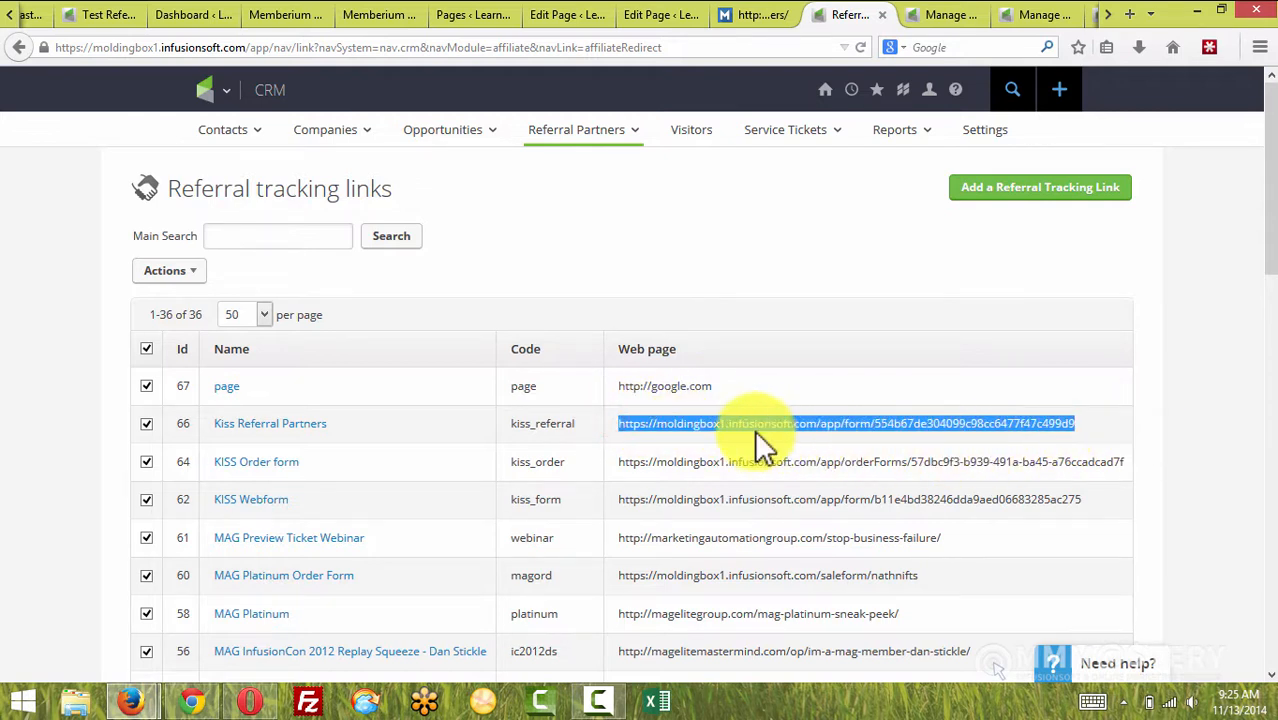
pyautogui.doubleClick(584, 420)
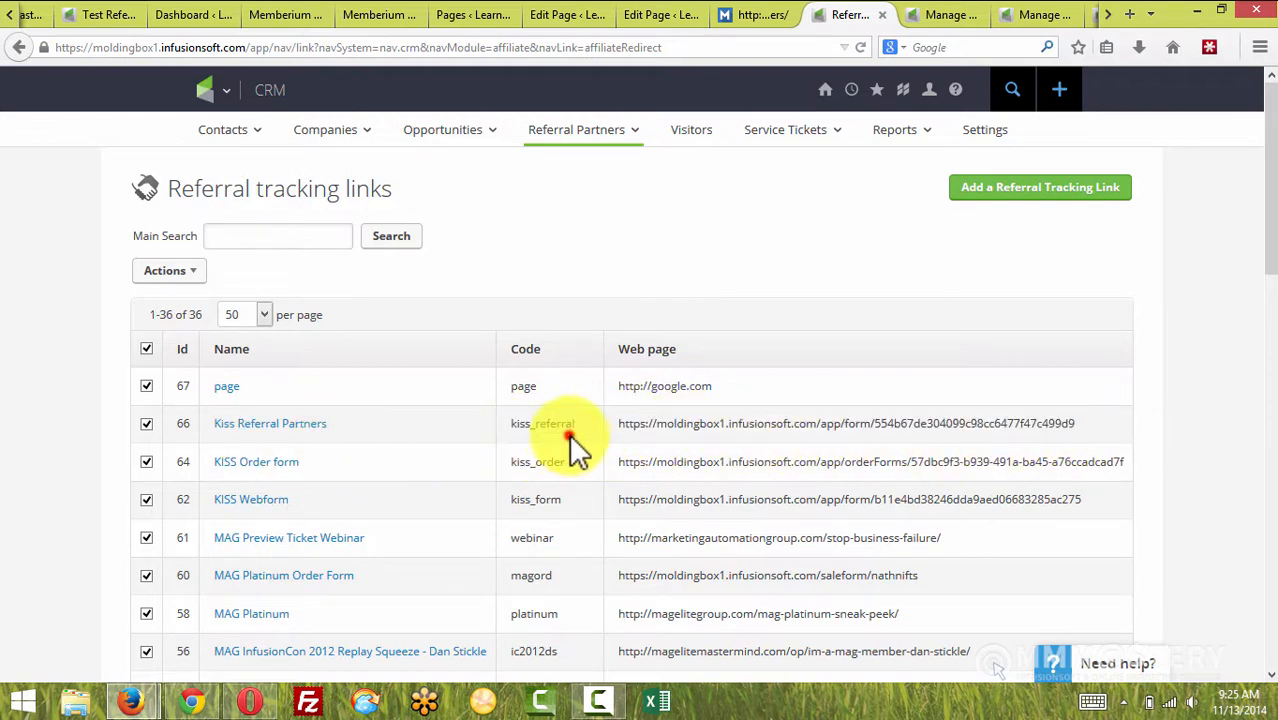
pyautogui.moveTo(570, 437); pyautogui.dragTo(513, 422)
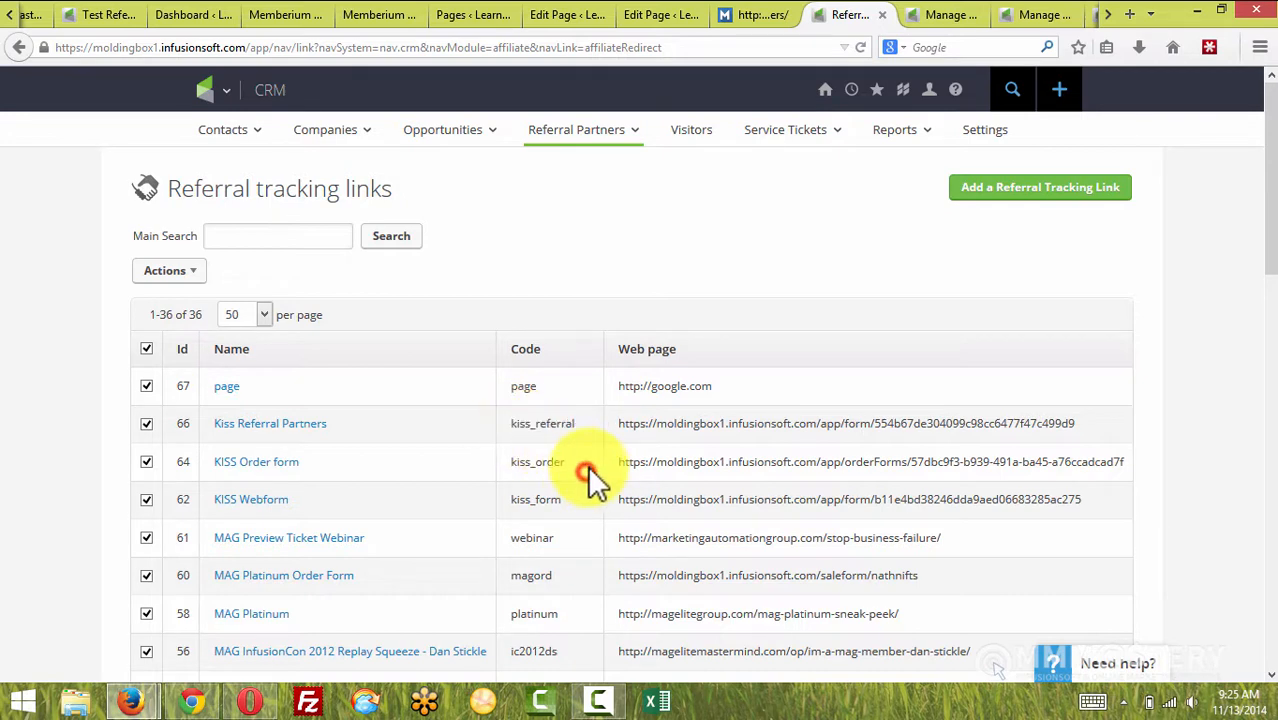
pyautogui.click(1010, 194)
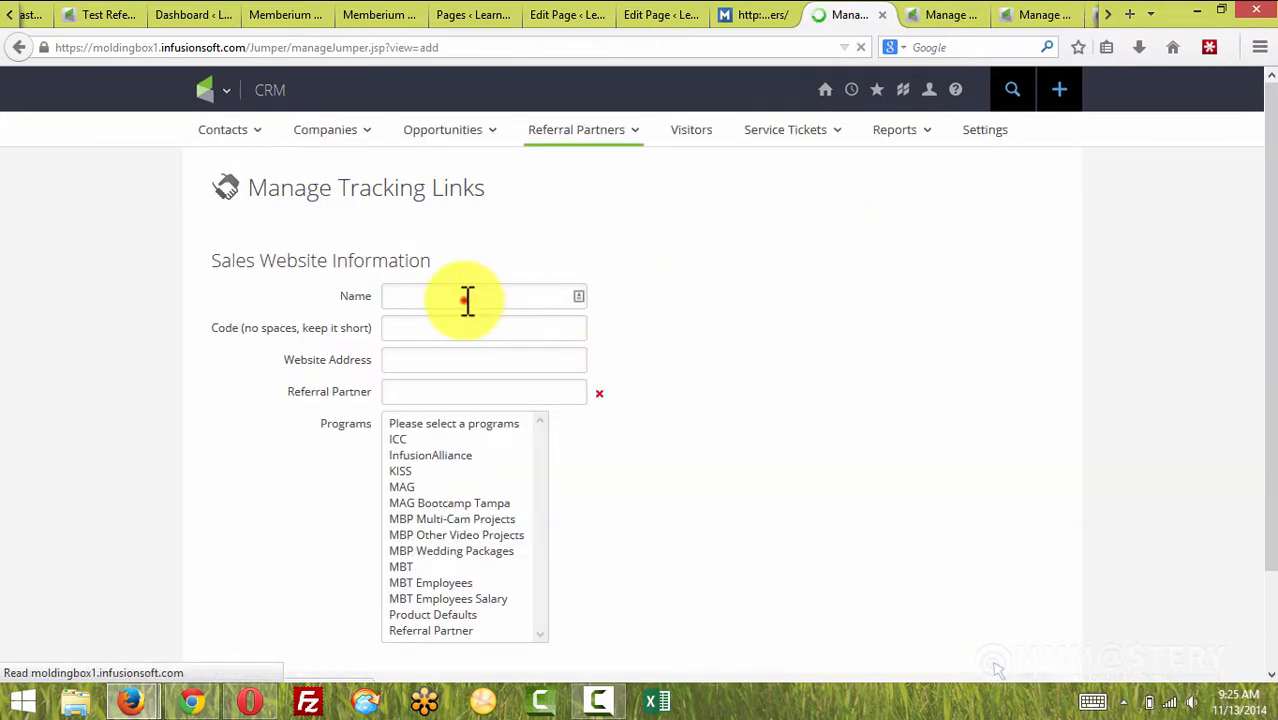
pyautogui.click(465, 296)
pyautogui.write('Memberiu')
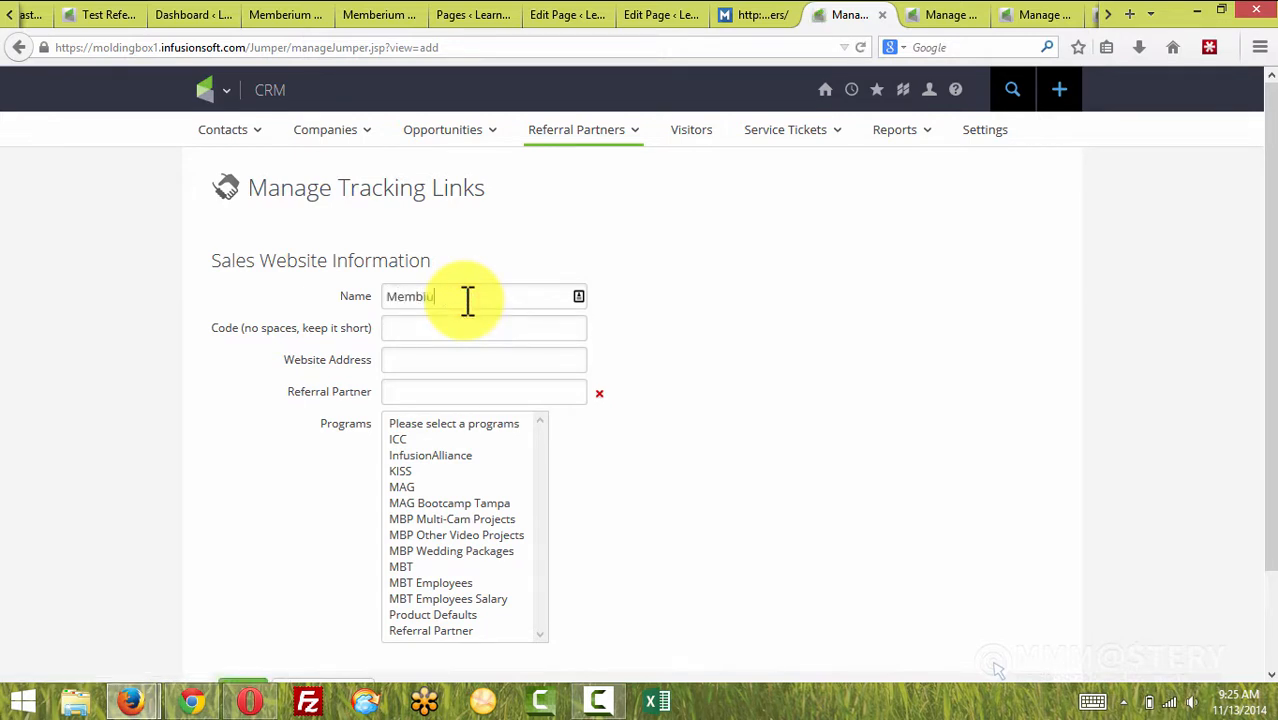
pyautogui.write('m')
pyautogui.press('Tab')
pyautogui.write('m')
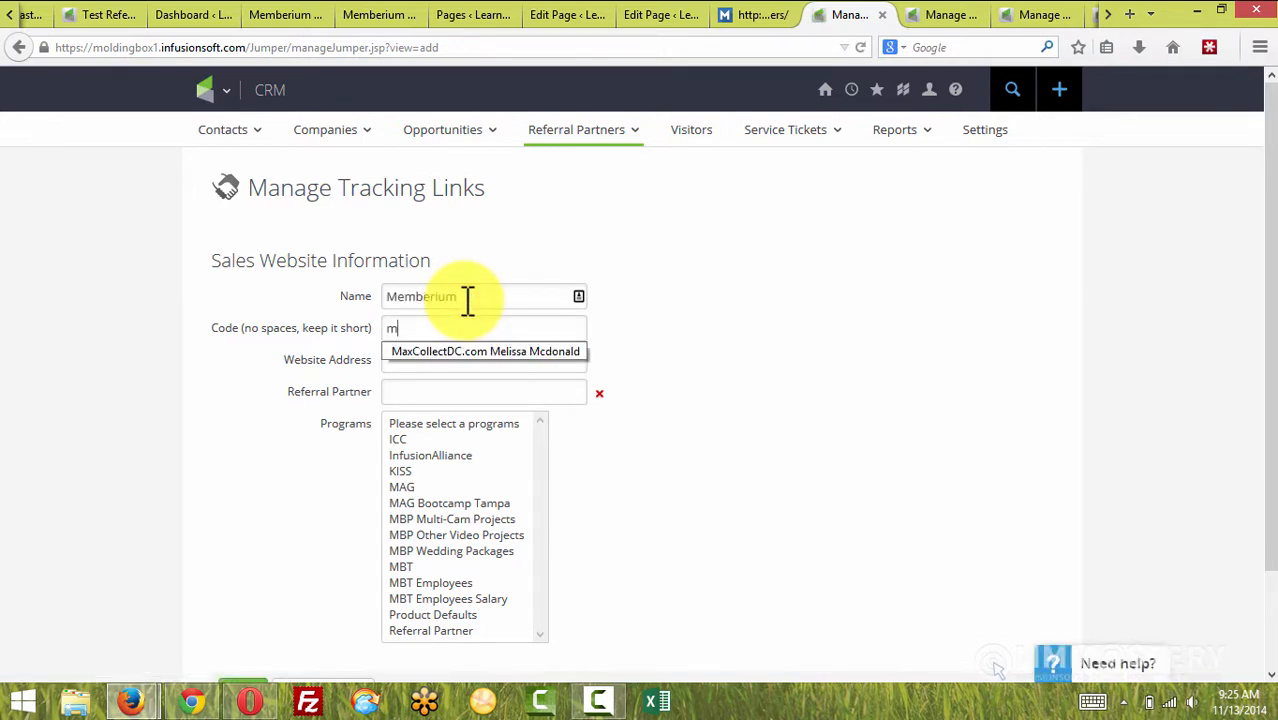
pyautogui.write('emberh')
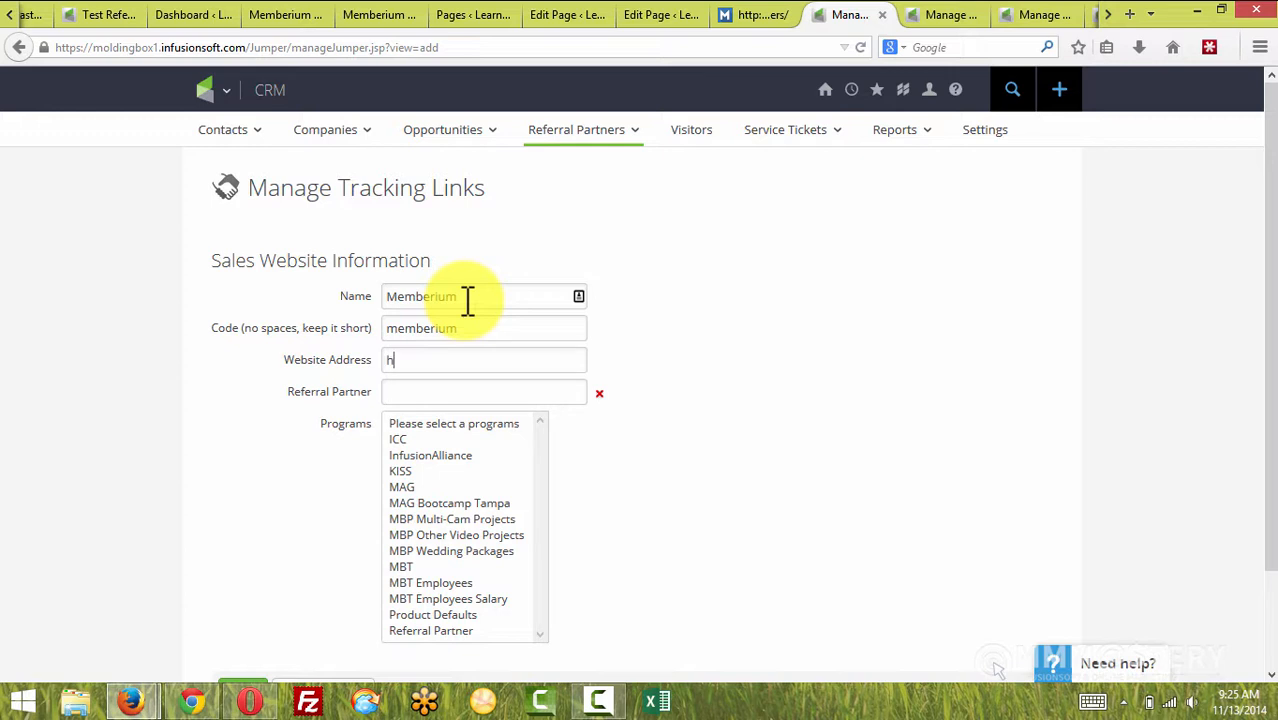
pyautogui.write('ttps://memberium.com')
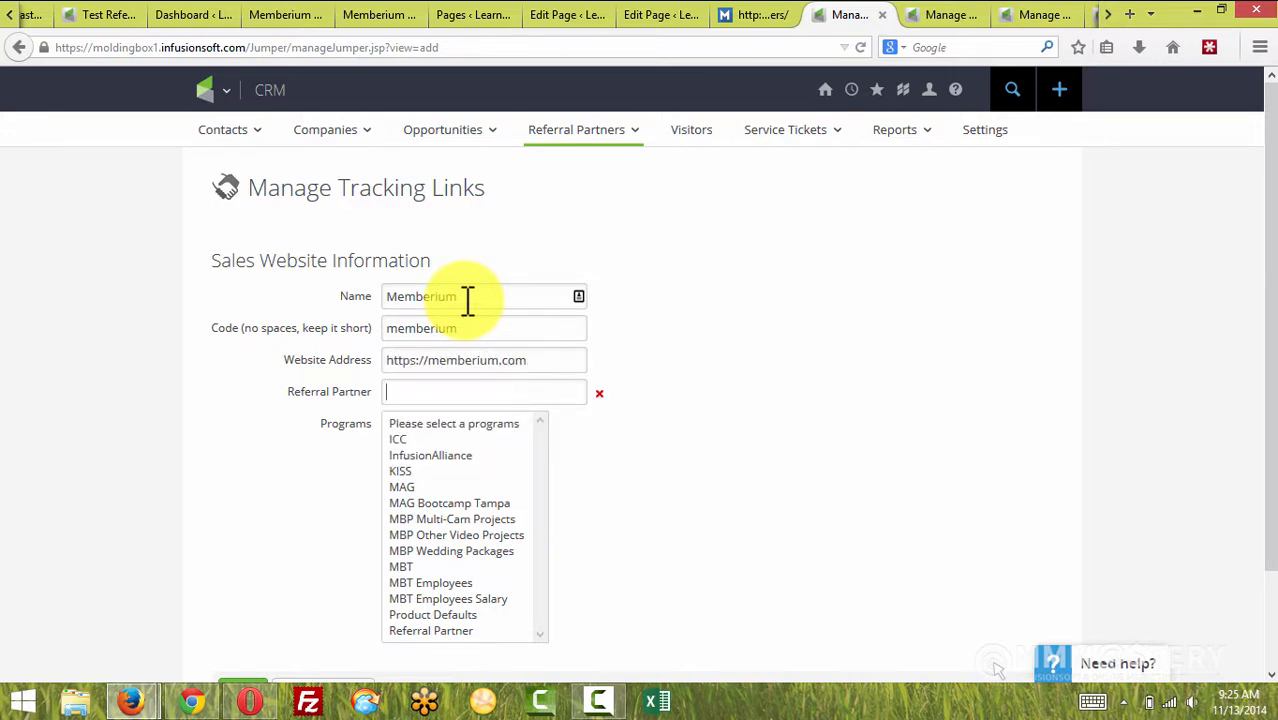
# Leave all programs unselected for the Memberium tracking link and save it.
pyautogui.click(446, 424)
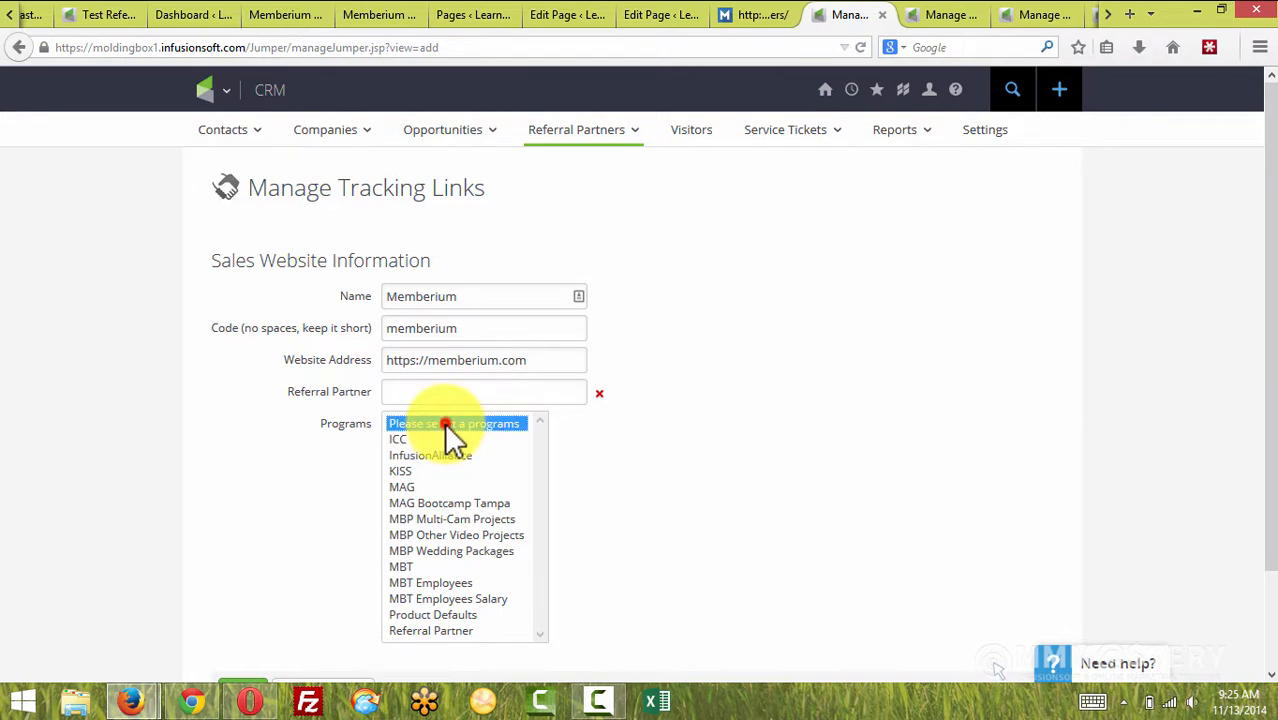
pyautogui.scroll(-1, 484, 560)
pyautogui.keyDown('shift'); pyautogui.click(455, 518); pyautogui.keyUp('shift')
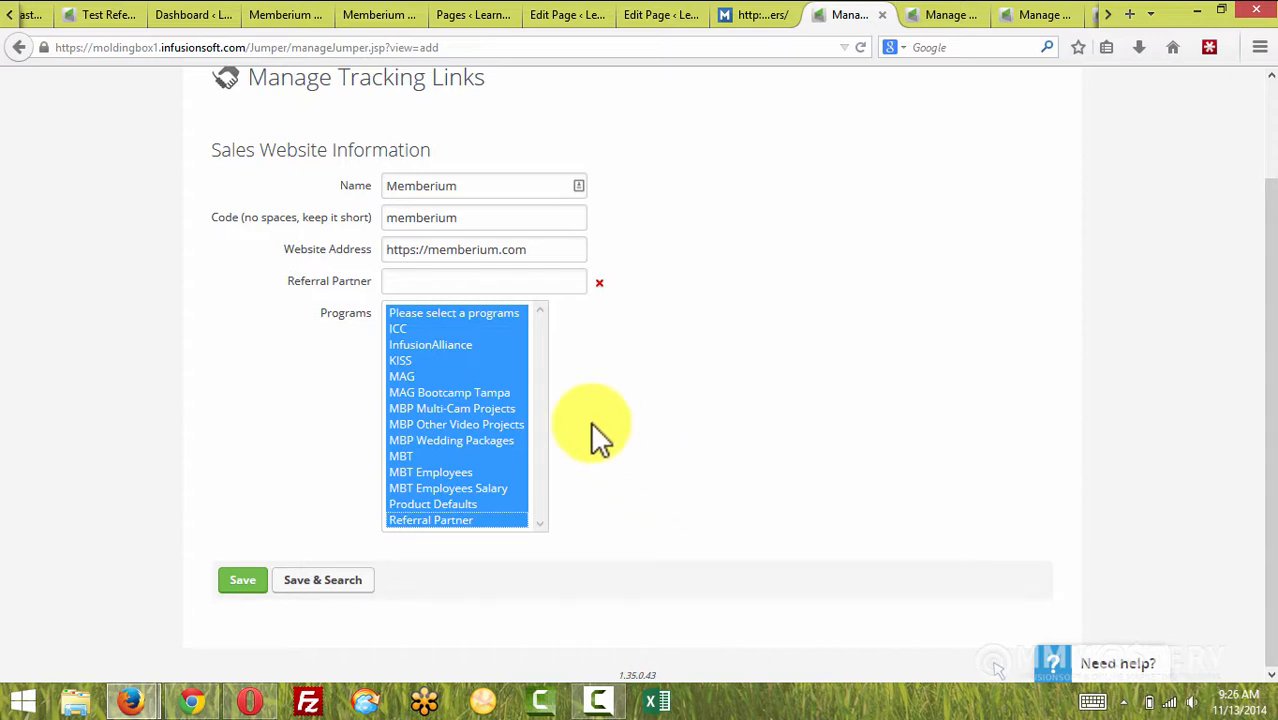
pyautogui.click(497, 315)
pyautogui.keyDown('ctrl'); pyautogui.click(497, 315); pyautogui.keyUp('ctrl')
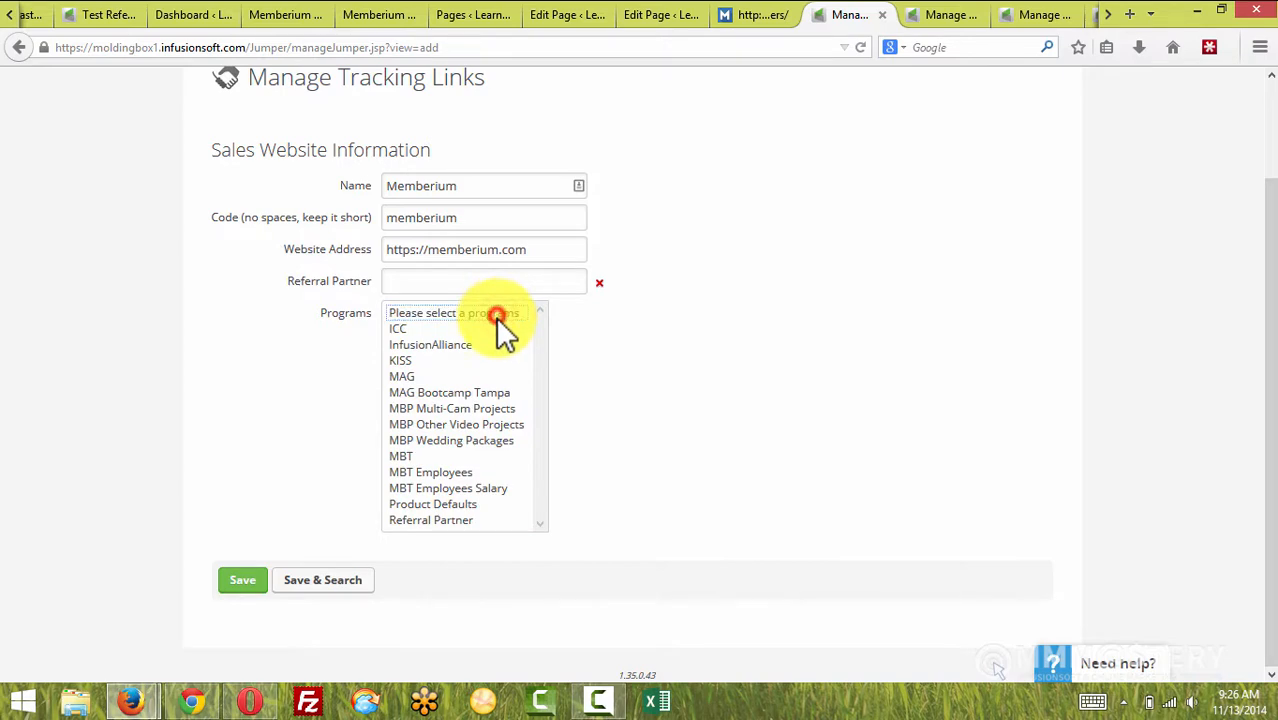
pyautogui.click(245, 579)
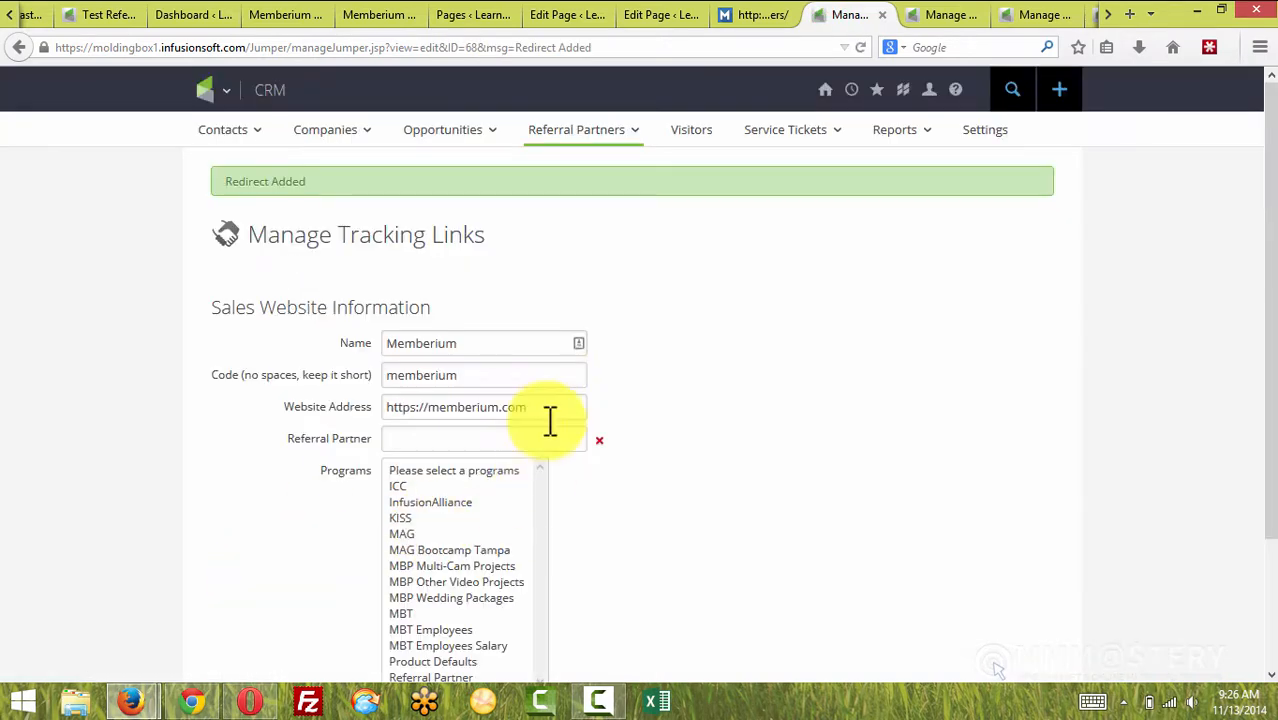
# On the Affiliate Resources edit page, duplicate the Facebook link block below the Twitter link.
pyautogui.click(659, 16)
pyautogui.moveTo(415, 470); pyautogui.dragTo(168, 428)
pyautogui.hotkey('ctrl', 'c')
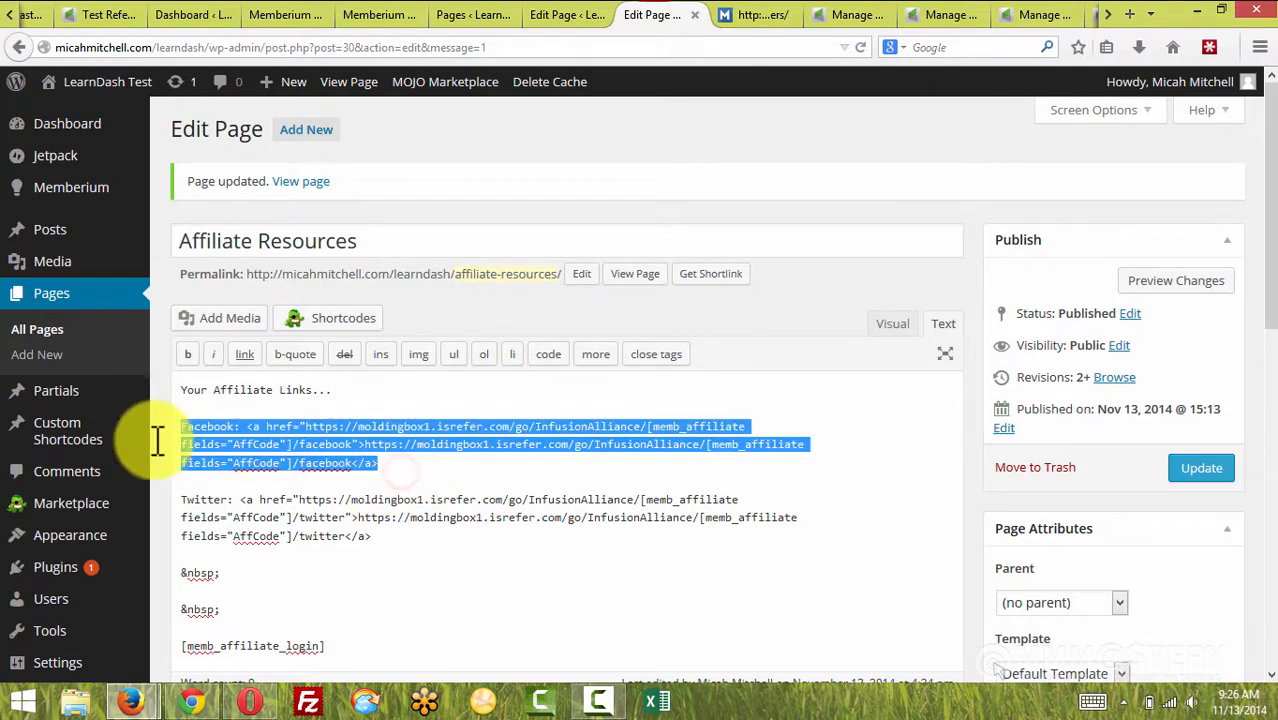
pyautogui.click(408, 536)
pyautogui.press('Return')
pyautogui.press('Return')
pyautogui.hotkey('ctrl', 'v')
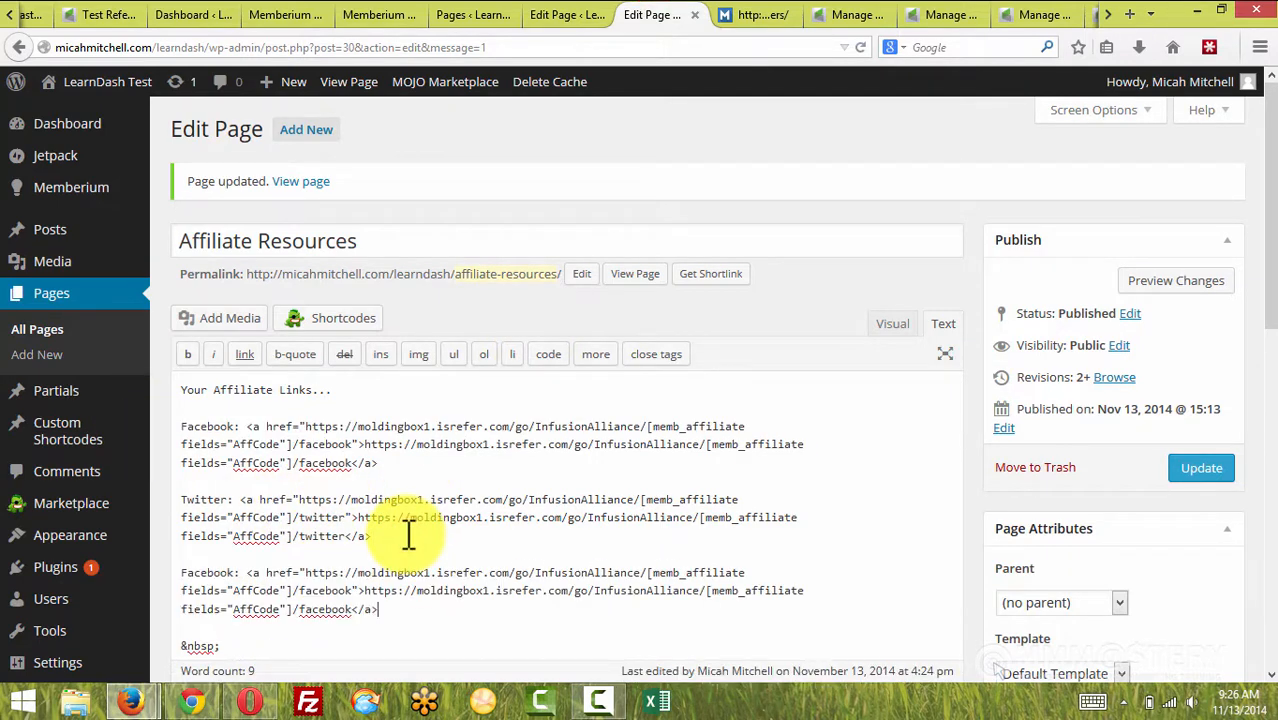
# Relabel the copied block "Facebook Link for Memberium" and replace InfusionAlliance with memberium in its href and its link text.
pyautogui.write('Link for Mebm')
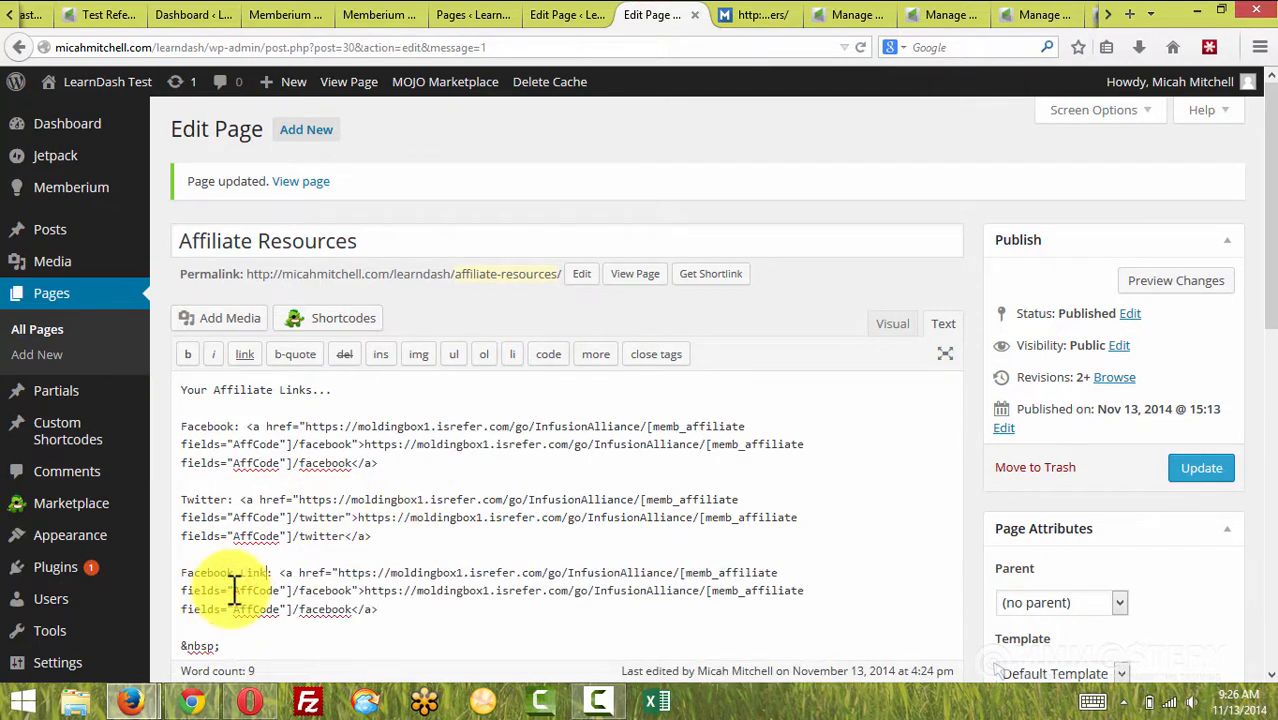
pyautogui.press('BackSpace')
pyautogui.press('BackSpace')
pyautogui.write('berium')
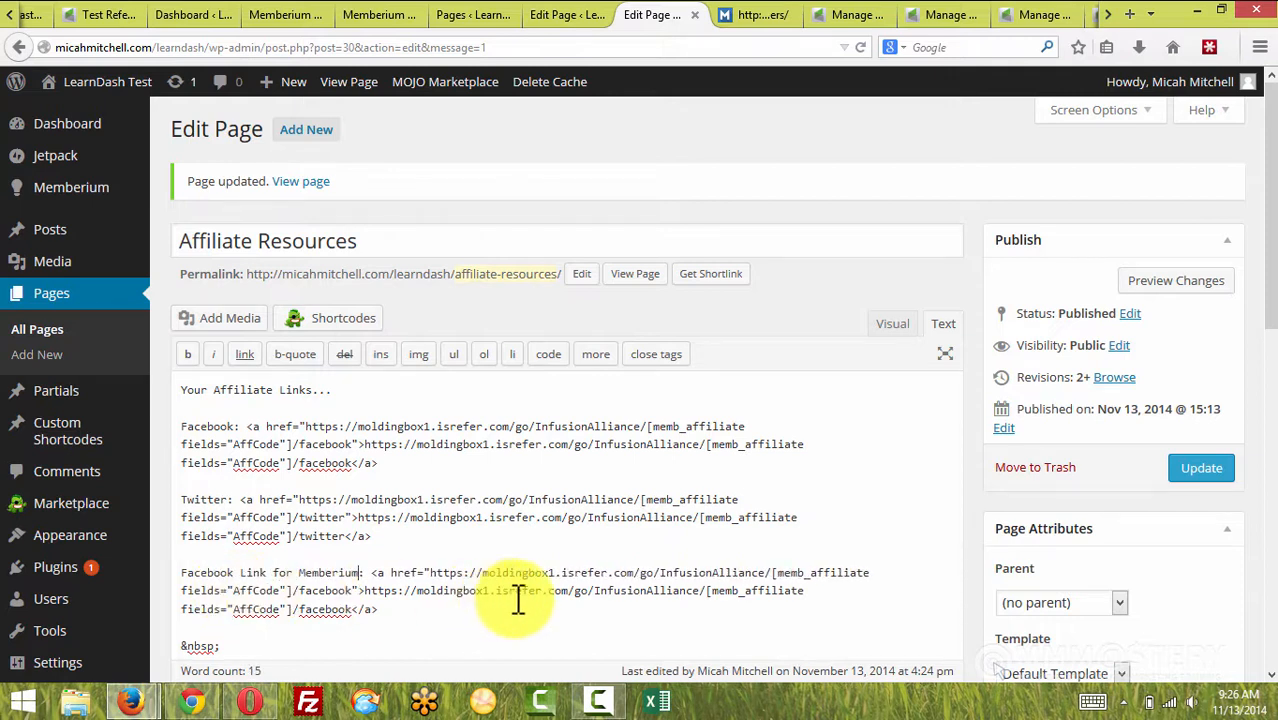
pyautogui.write('memberium')
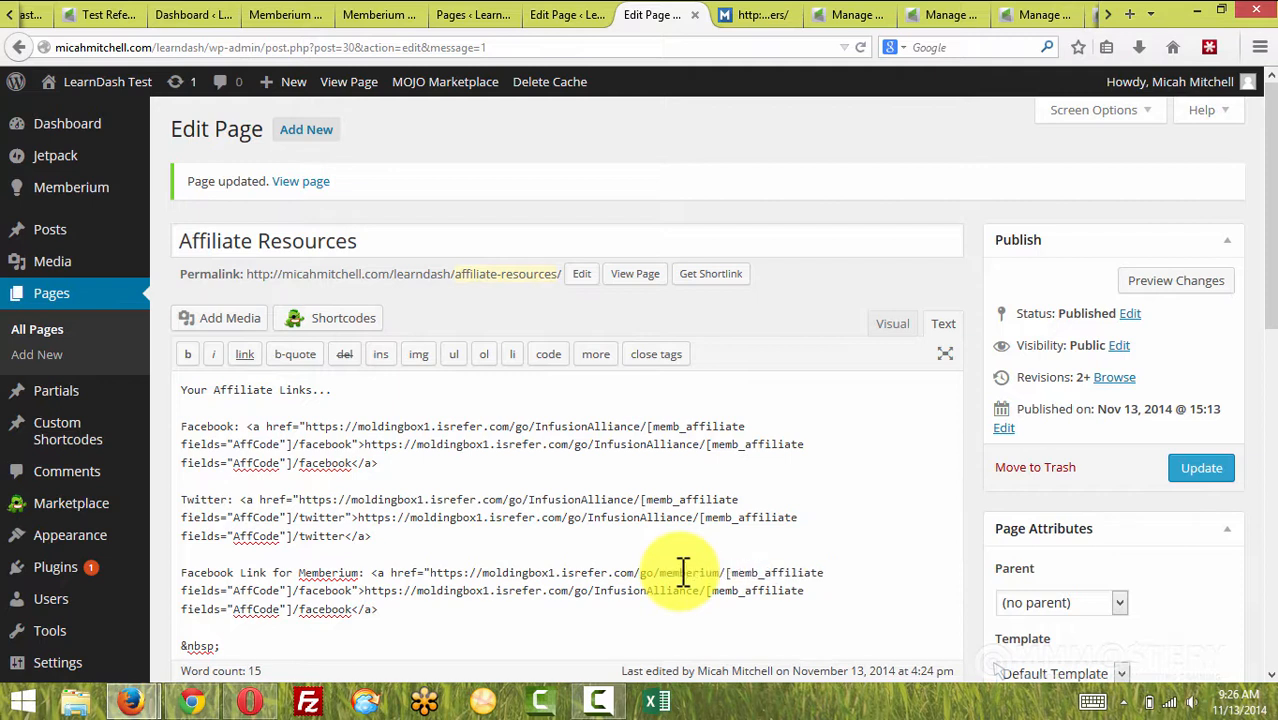
pyautogui.click(660, 590)
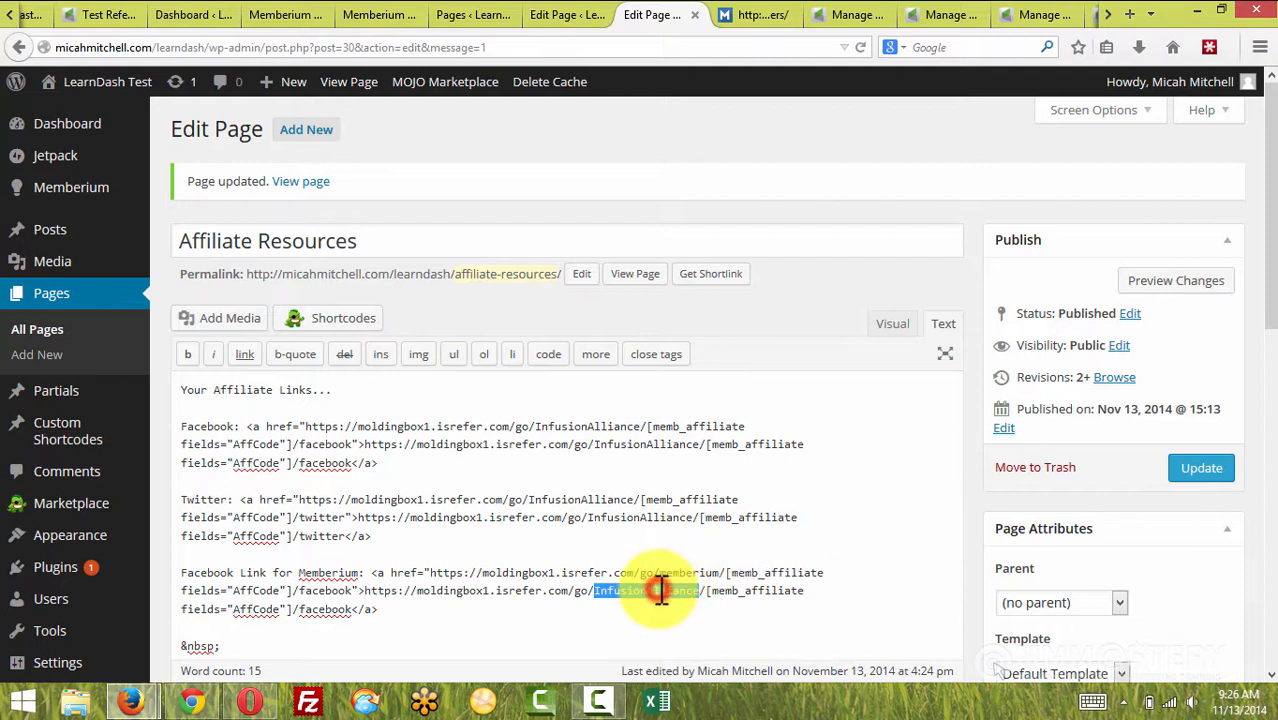
pyautogui.write('memberium')
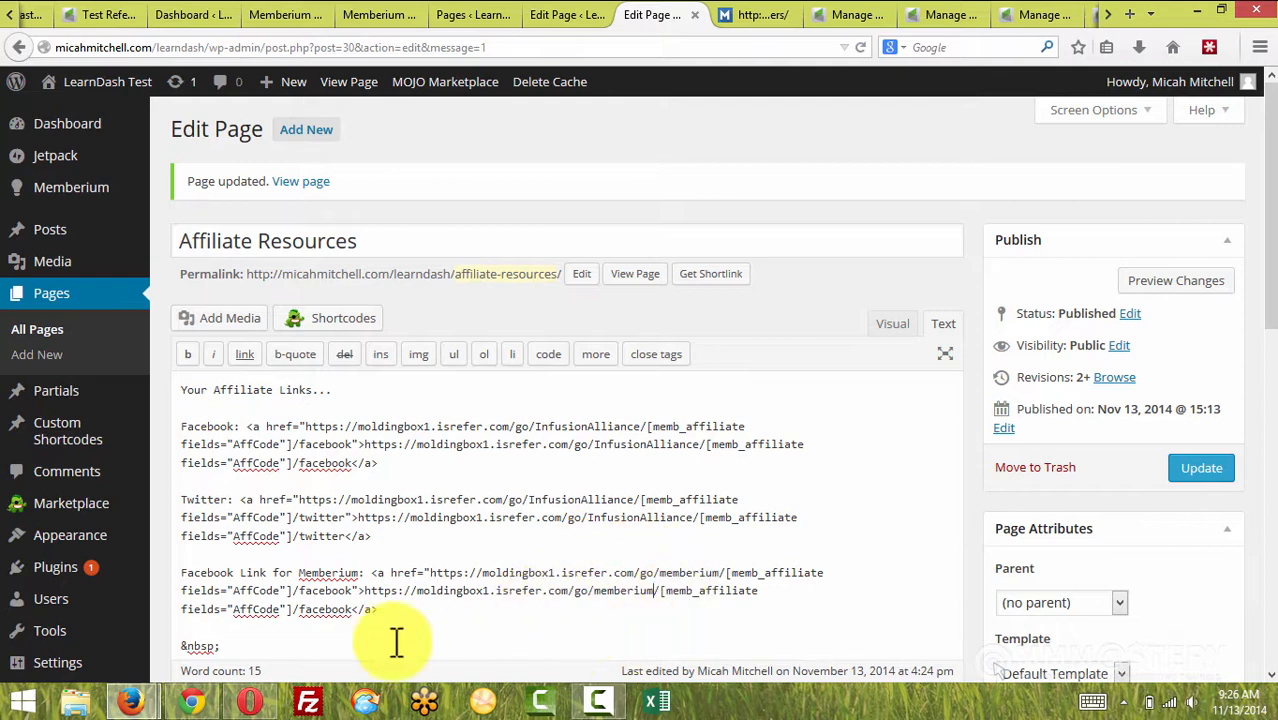
# Switch to Chrome and examine the Twitter affiliate link's address on the live Affiliate Resources page.
pyautogui.click(192, 702)
pyautogui.click(115, 13)
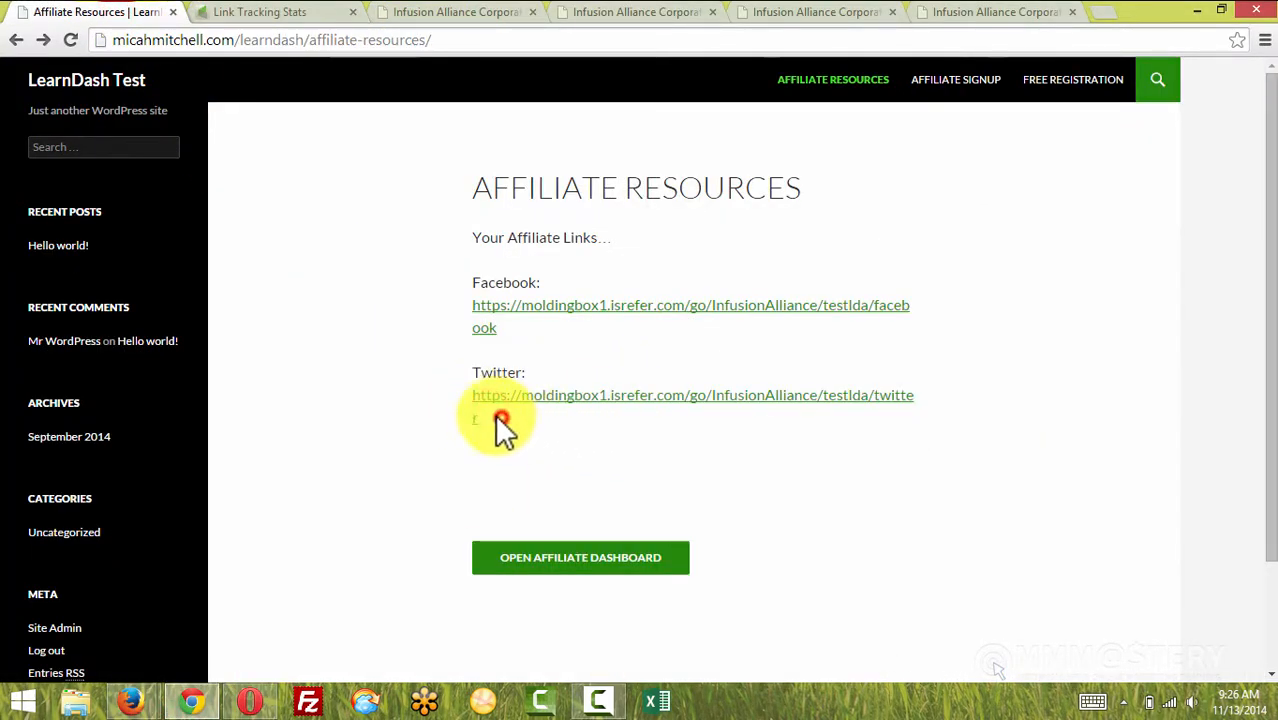
pyautogui.moveTo(474, 400); pyautogui.dragTo(484, 420)
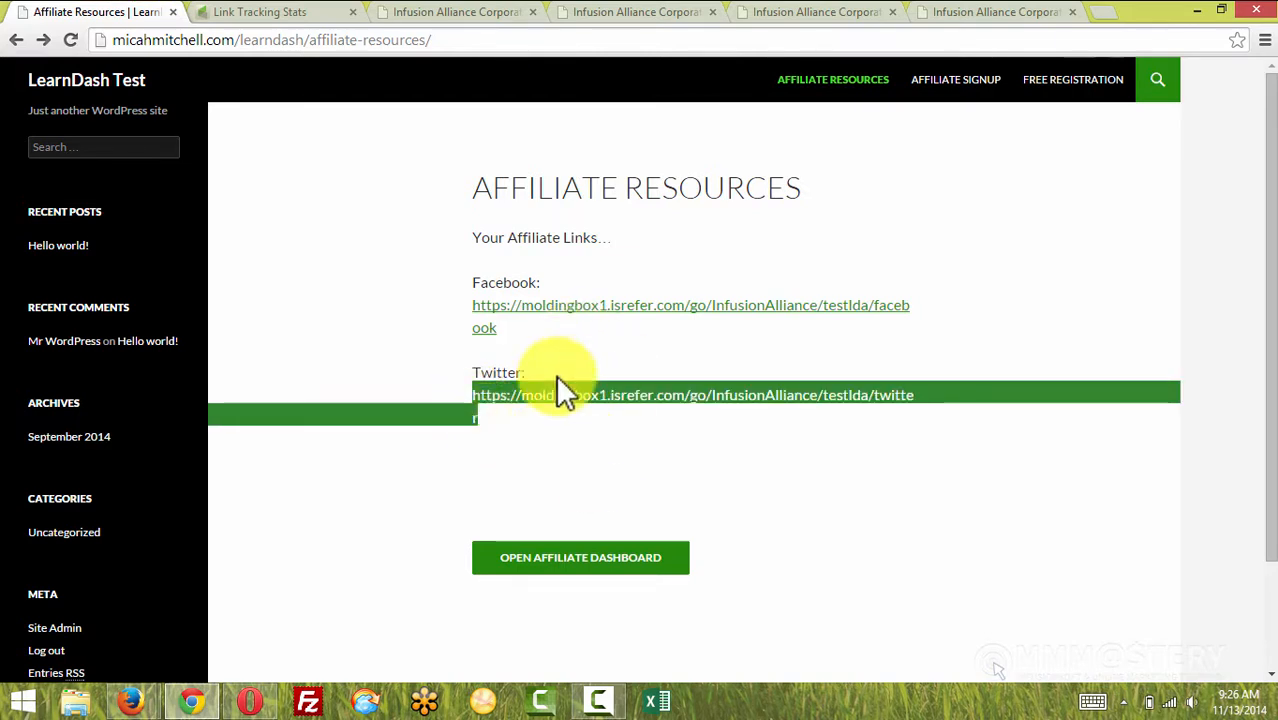
pyautogui.click(523, 476)
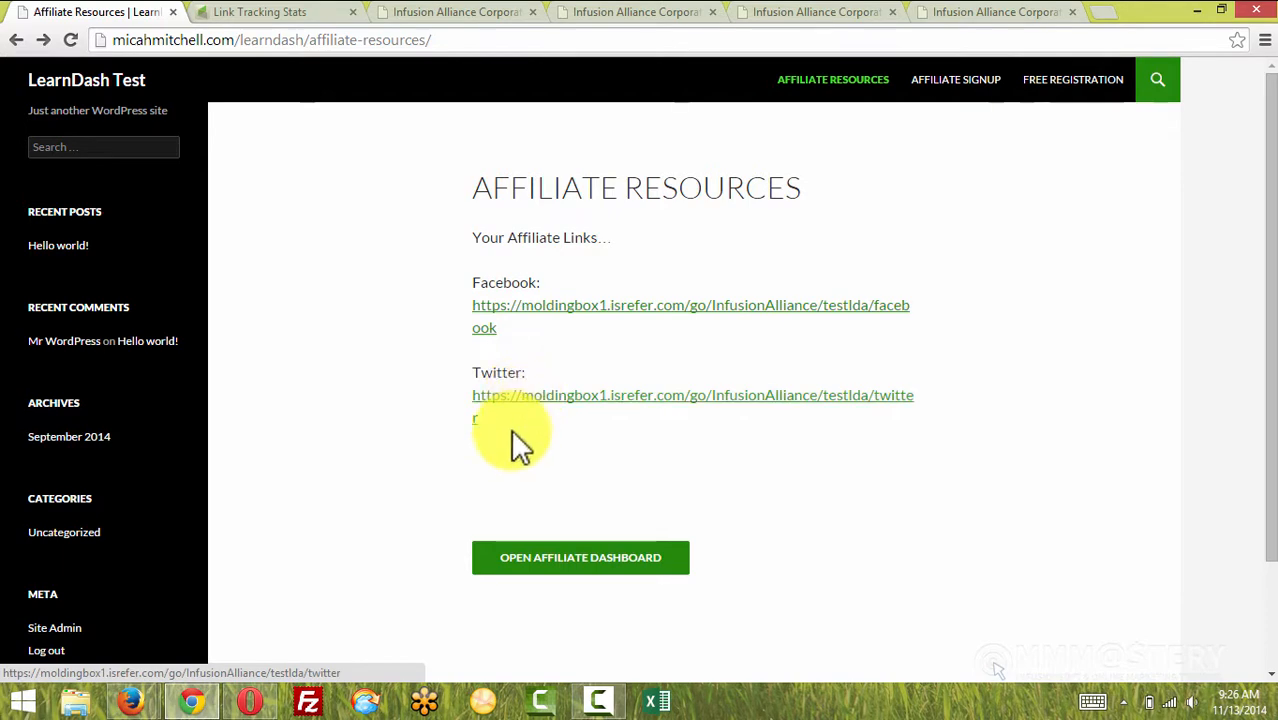
# Switch back to Firefox, duplicate the Memberium link block below itself and enclose the copy between <hr /> dividers.
pyautogui.moveTo(130, 700)
pyautogui.click(185, 633)
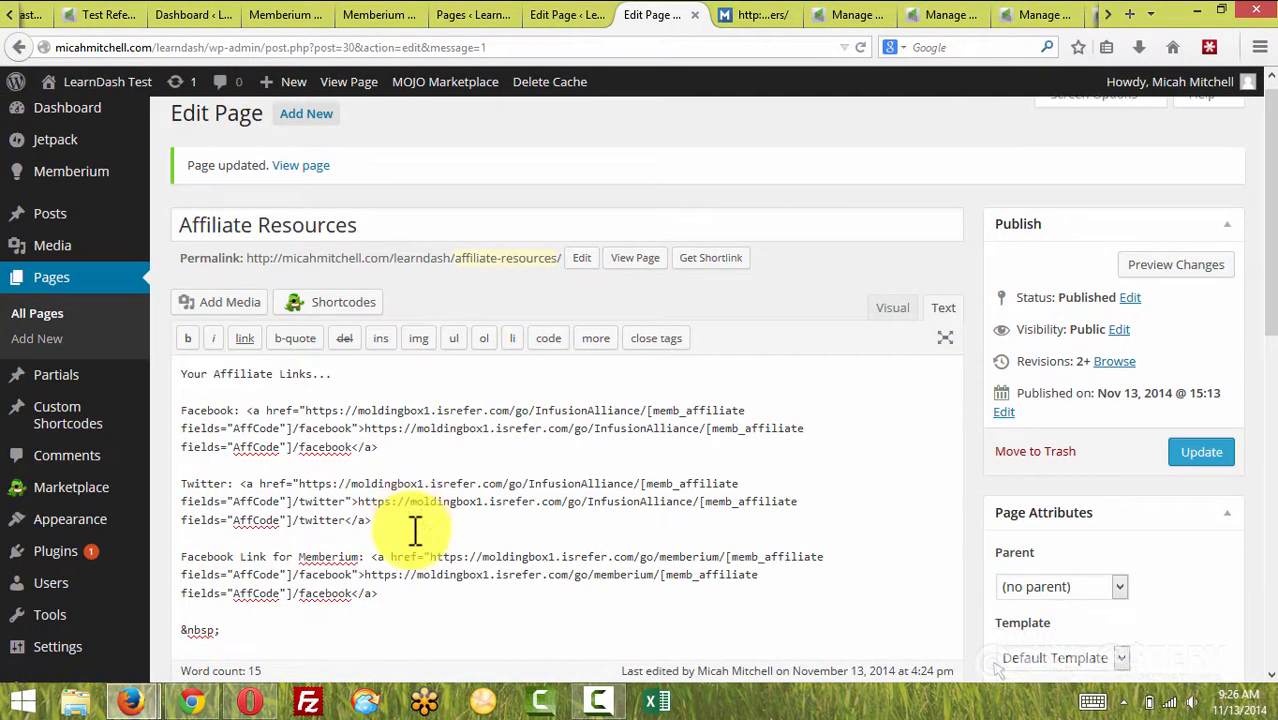
pyautogui.scroll(-2, 414, 528)
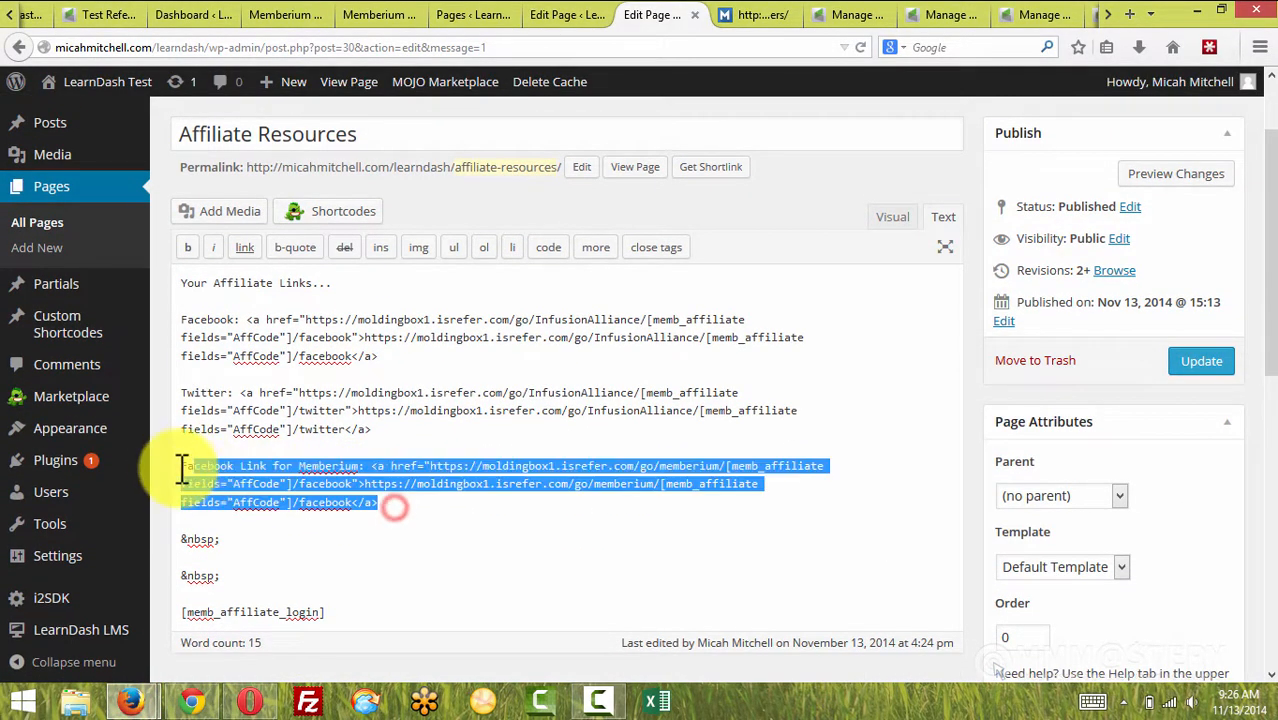
pyautogui.moveTo(390, 505); pyautogui.dragTo(179, 464)
pyautogui.hotkey('ctrl', 'c')
pyautogui.click(399, 502)
pyautogui.press('Return')
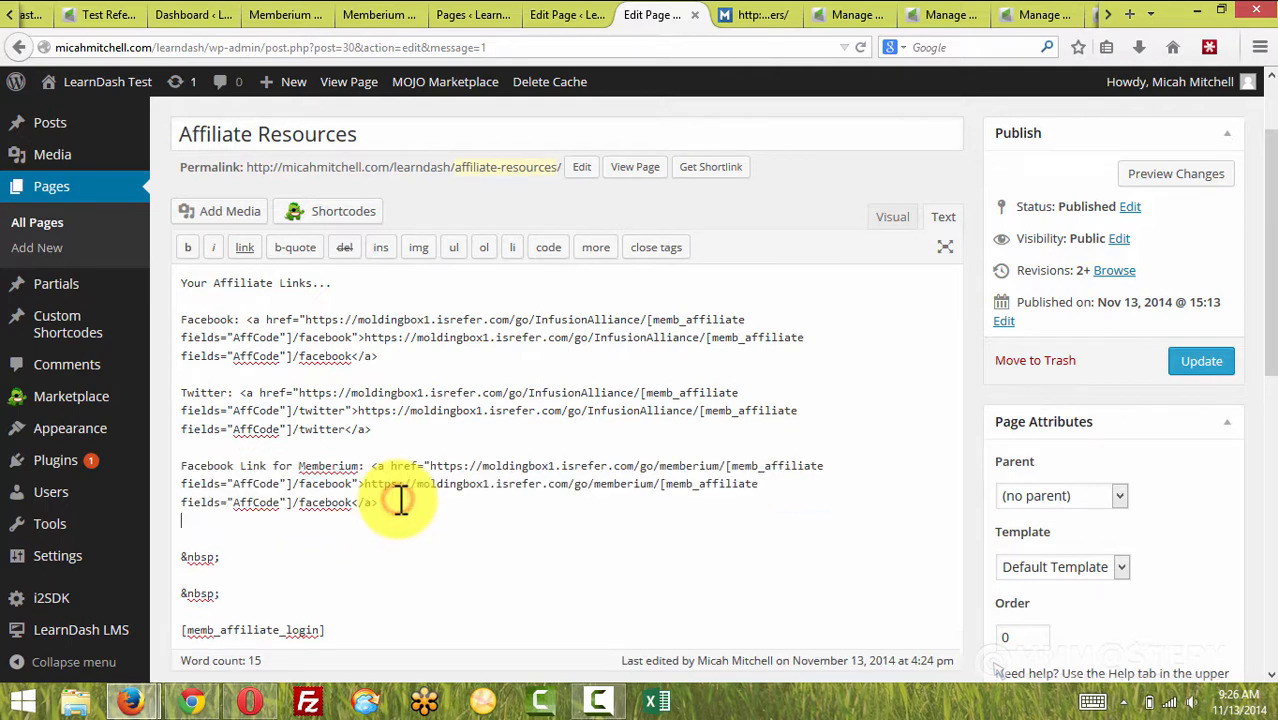
pyautogui.press('Return')
pyautogui.hotkey('ctrl', 'v')
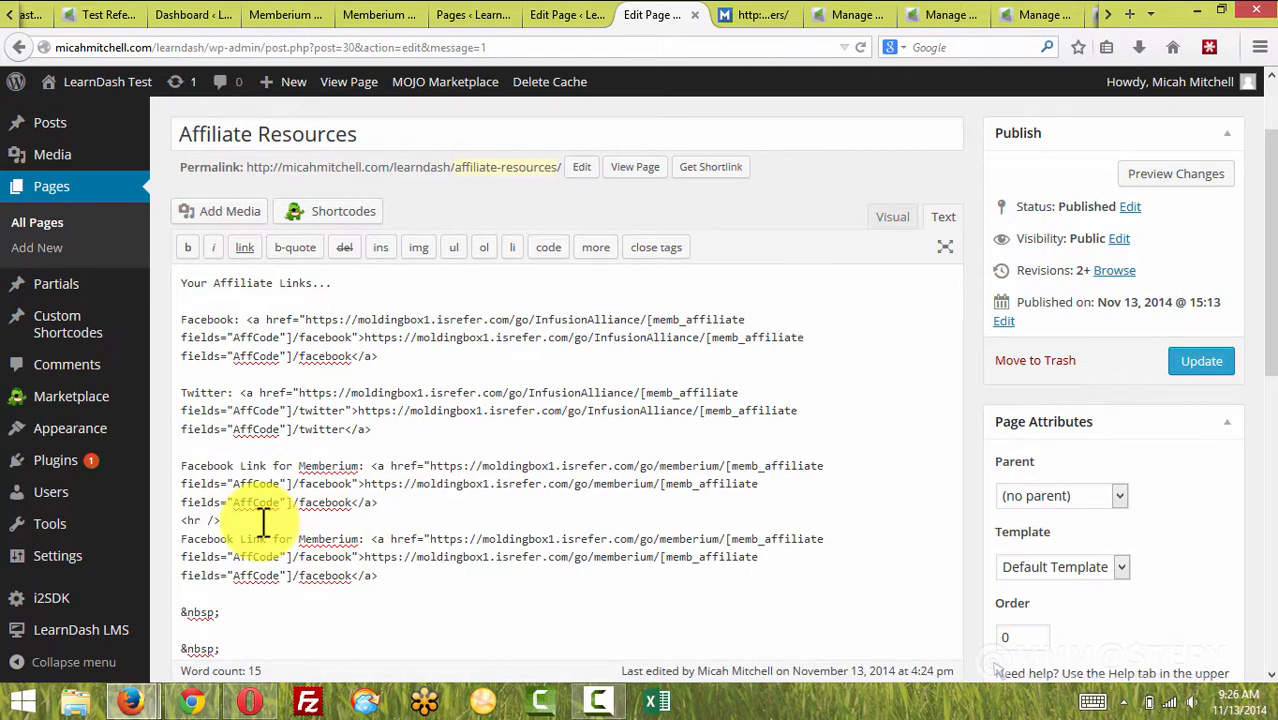
pyautogui.moveTo(173, 522); pyautogui.dragTo(224, 521)
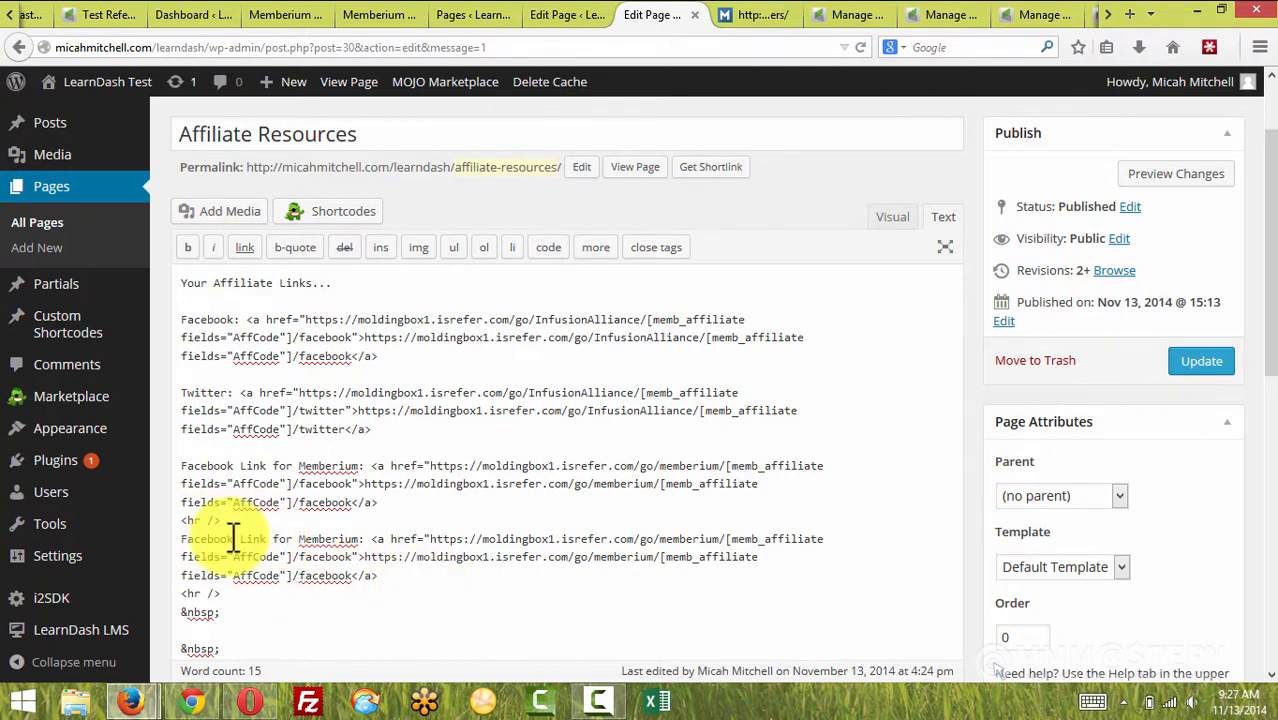
# Relabel the copied block "Swipe Copy for Memberium:" and put the greeting "Hi!" on its own line above the link.
pyautogui.moveTo(270, 541); pyautogui.dragTo(183, 543)
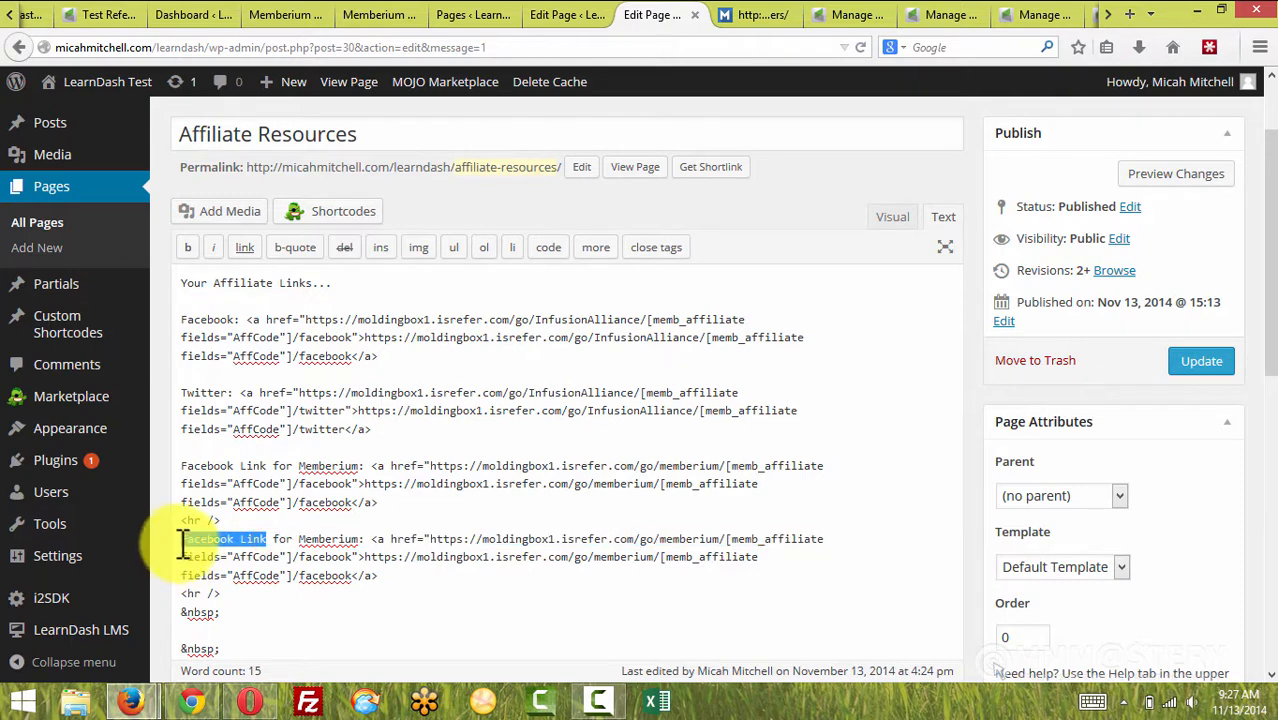
pyautogui.write('Sw ipe Copy')
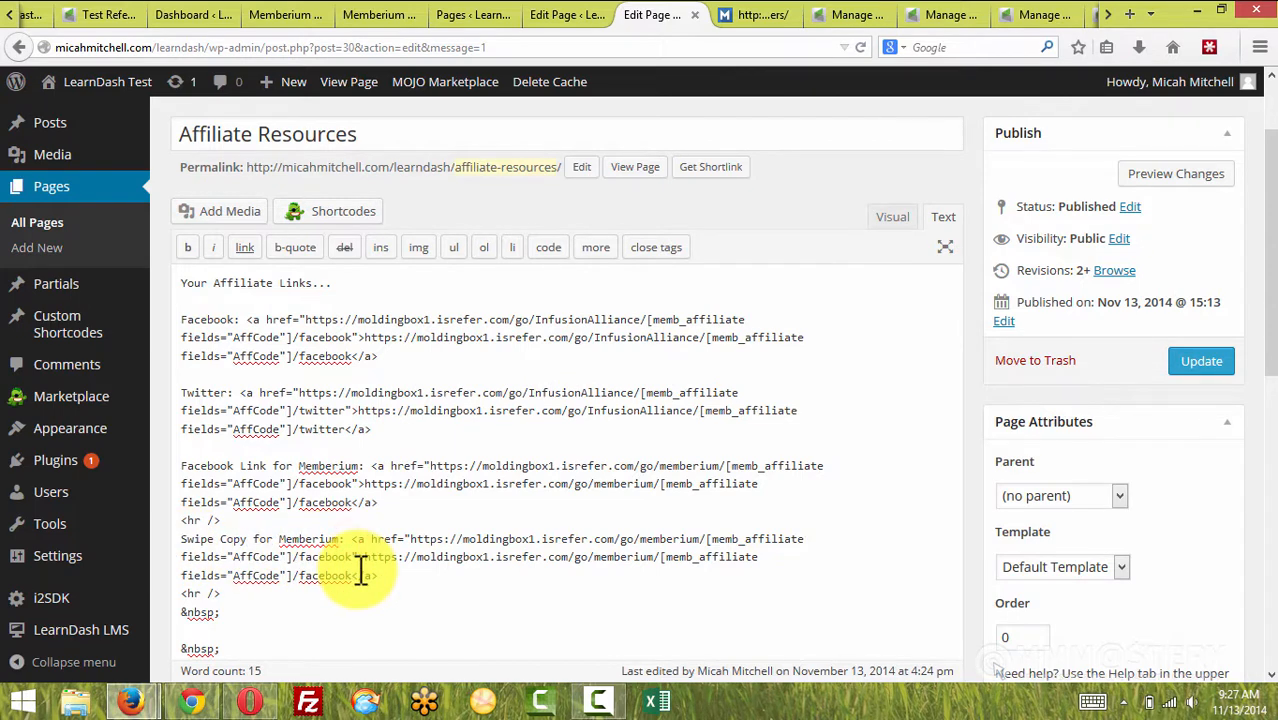
pyautogui.write('Hi!')
pyautogui.press('Return')
pyautogui.press('Return')
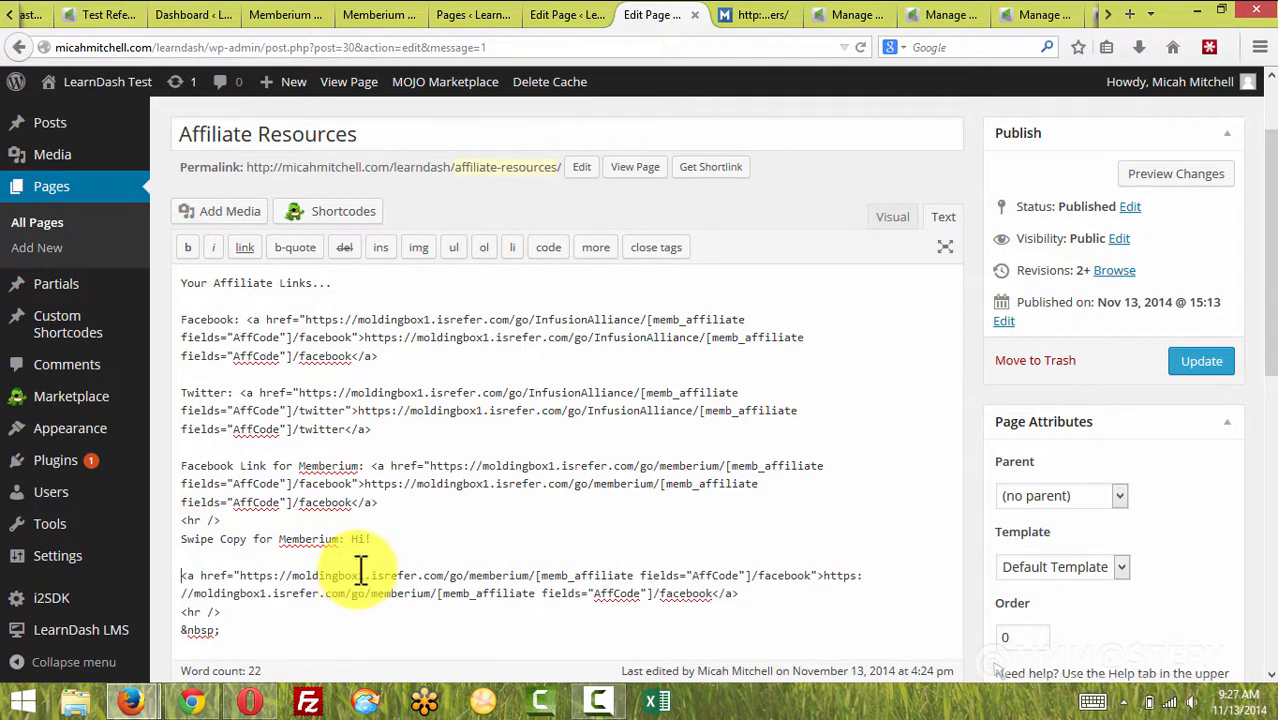
pyautogui.click(347, 539)
pyautogui.press('Return')
pyautogui.press('Return')
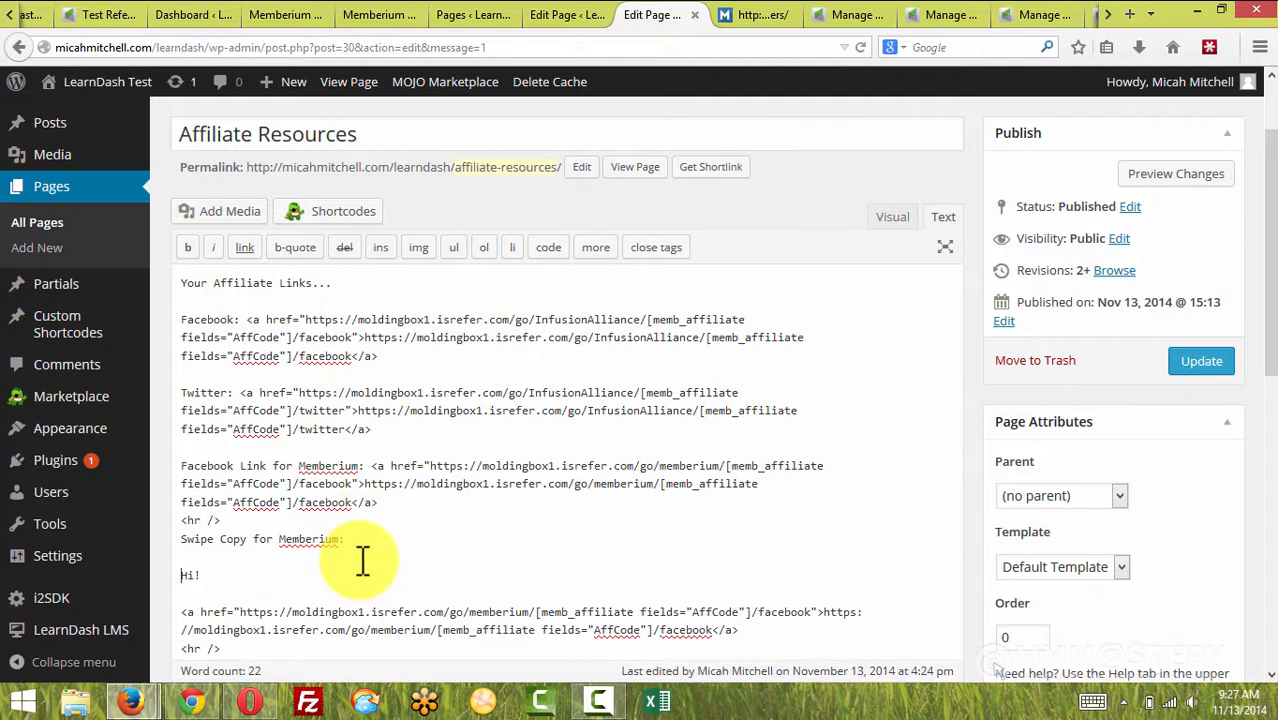
# Below the greeting, add the line "Memberium is awesome, you should try it, click the link below to learn more...".
pyautogui.click(328, 575)
pyautogui.press('Return')
pyautogui.press('Return')
pyautogui.write('M')
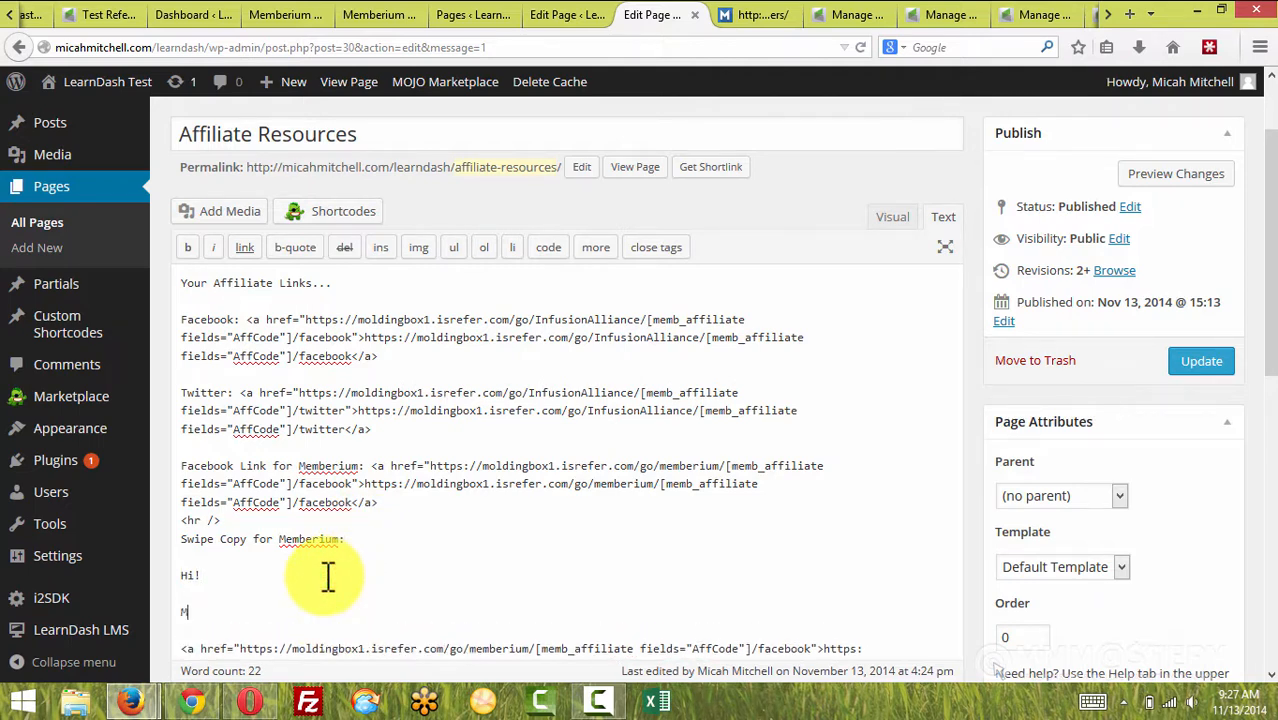
pyautogui.write('emberium is awesome, you should try it, click the link below to learn more...')
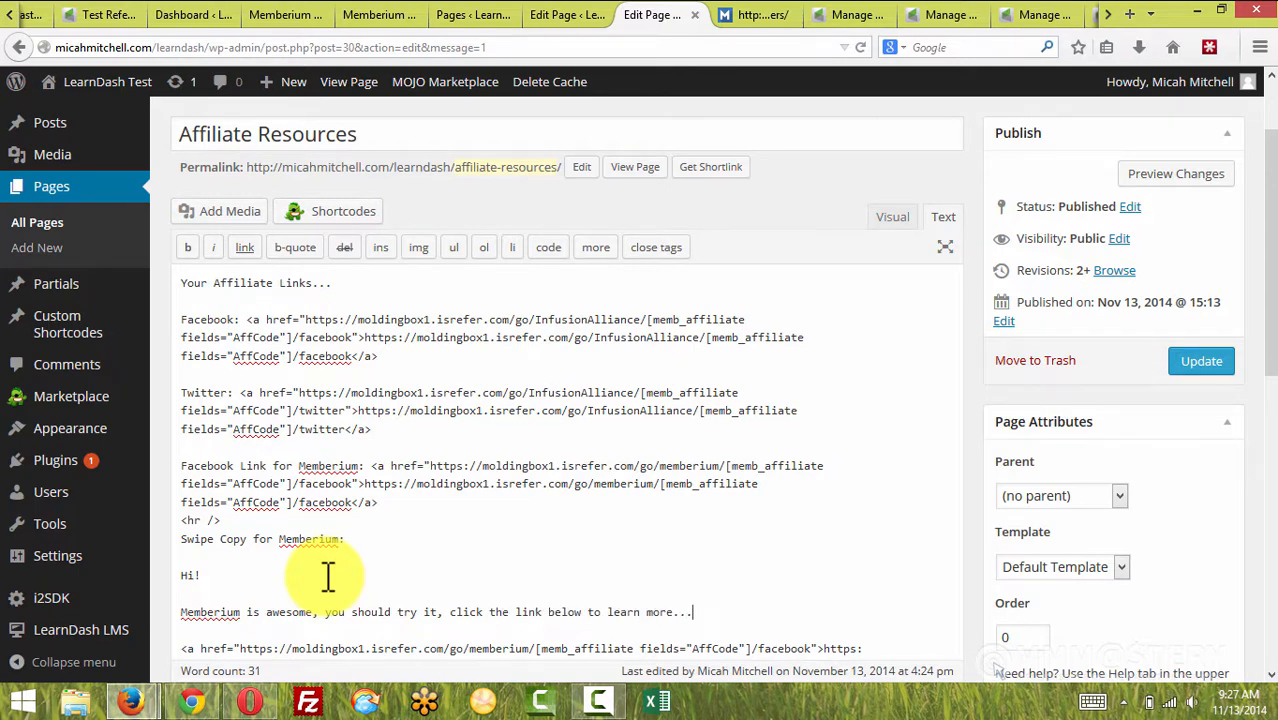
# Sign off the swipe copy below its link with "Thanks," and a memb_contact fields shortcode, and update the page.
pyautogui.scroll(-2, 419, 574)
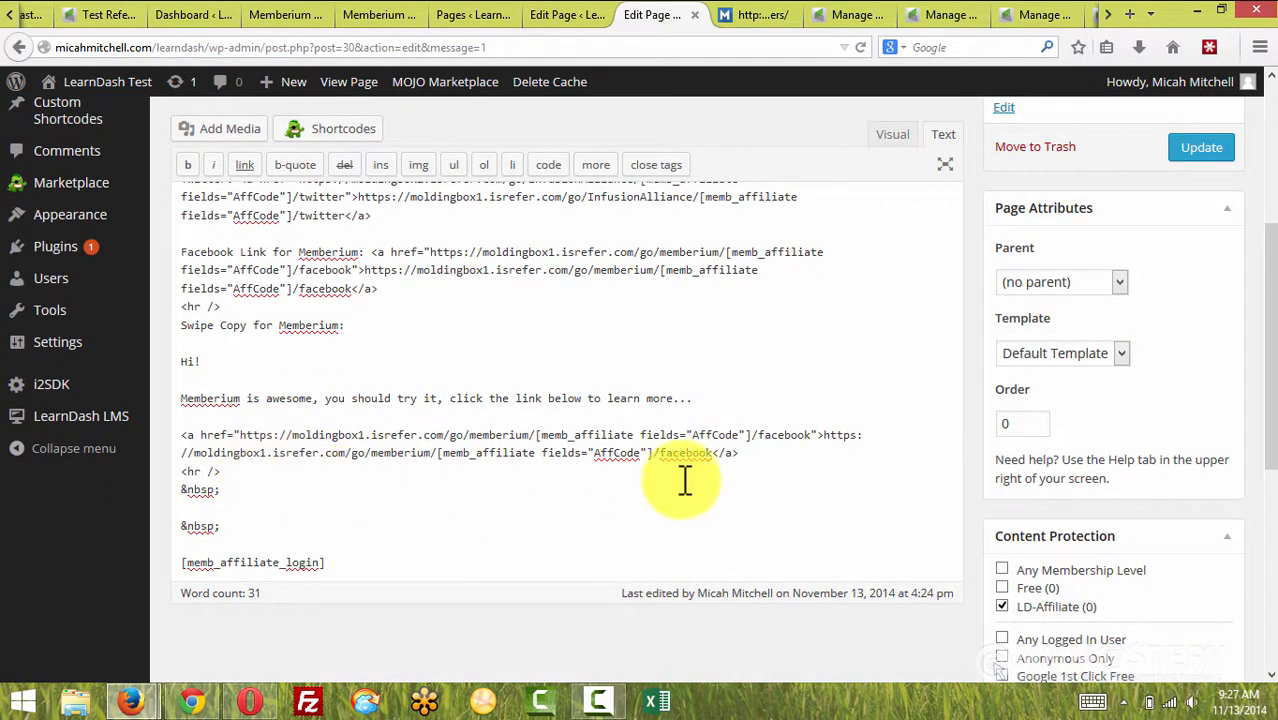
pyautogui.click(762, 449)
pyautogui.press('Return')
pyautogui.press('Return')
pyautogui.press('Return')
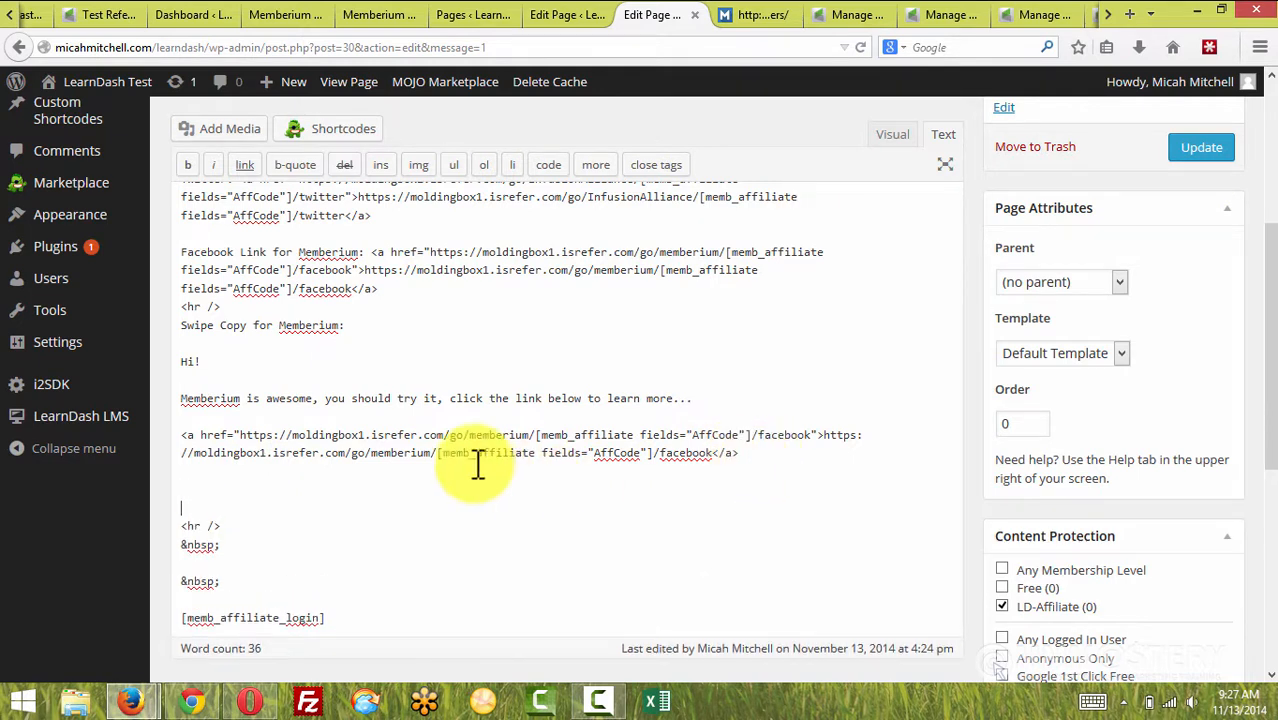
pyautogui.click(267, 487)
pyautogui.write('Thanks,')
pyautogui.press('Return')
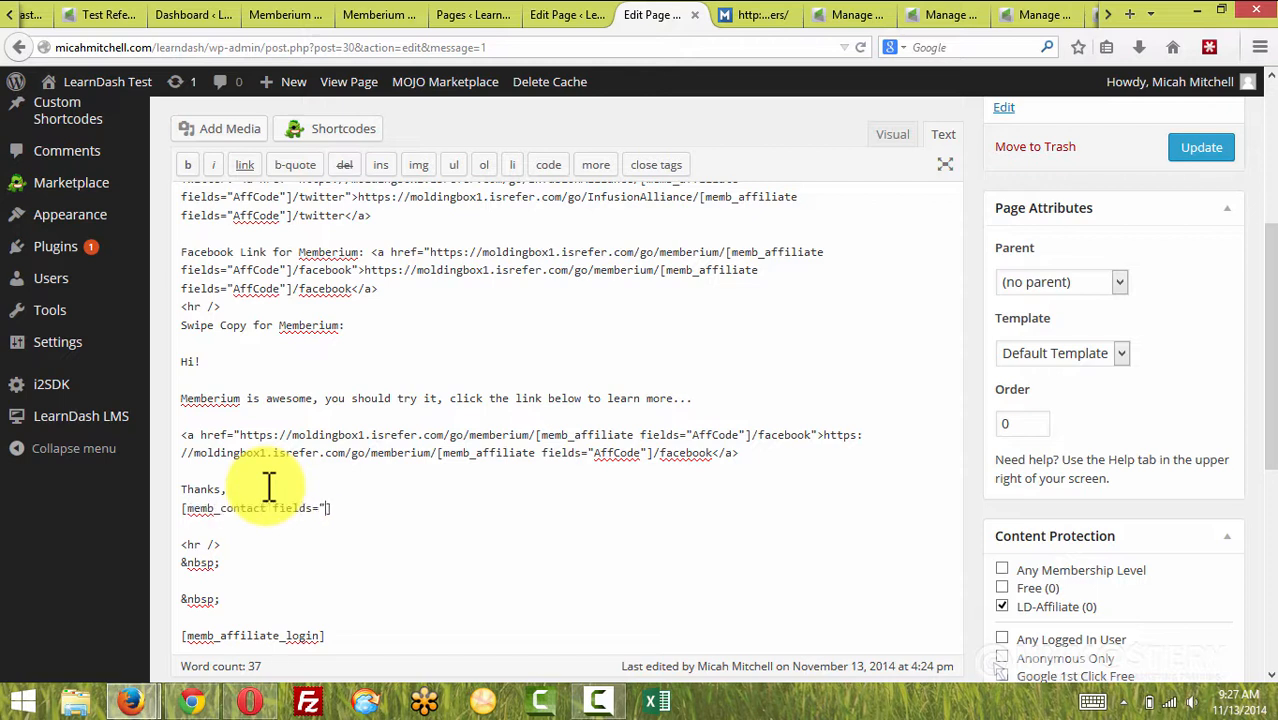
pyautogui.write('"')
pyautogui.click(1190, 150)
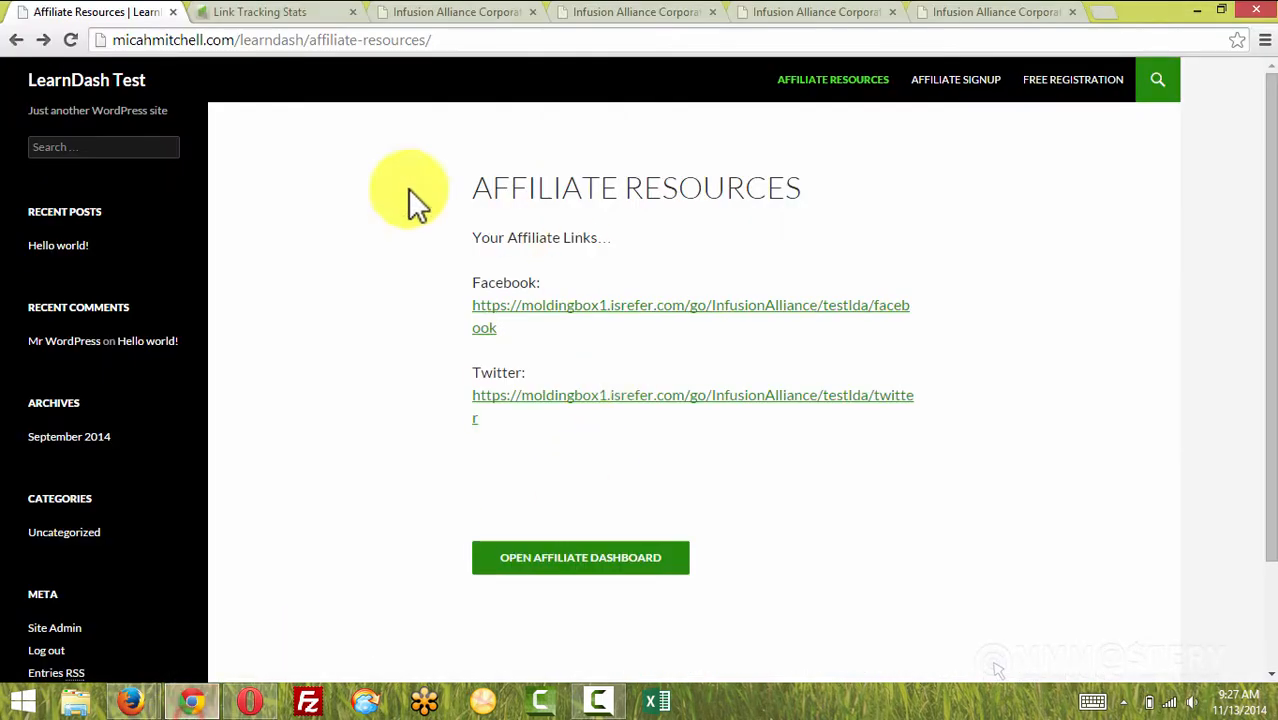
# Reload the live Affiliate Resources page and review the swipe copy for Memberium from the greeting to the sign-off.
pyautogui.press('F5')
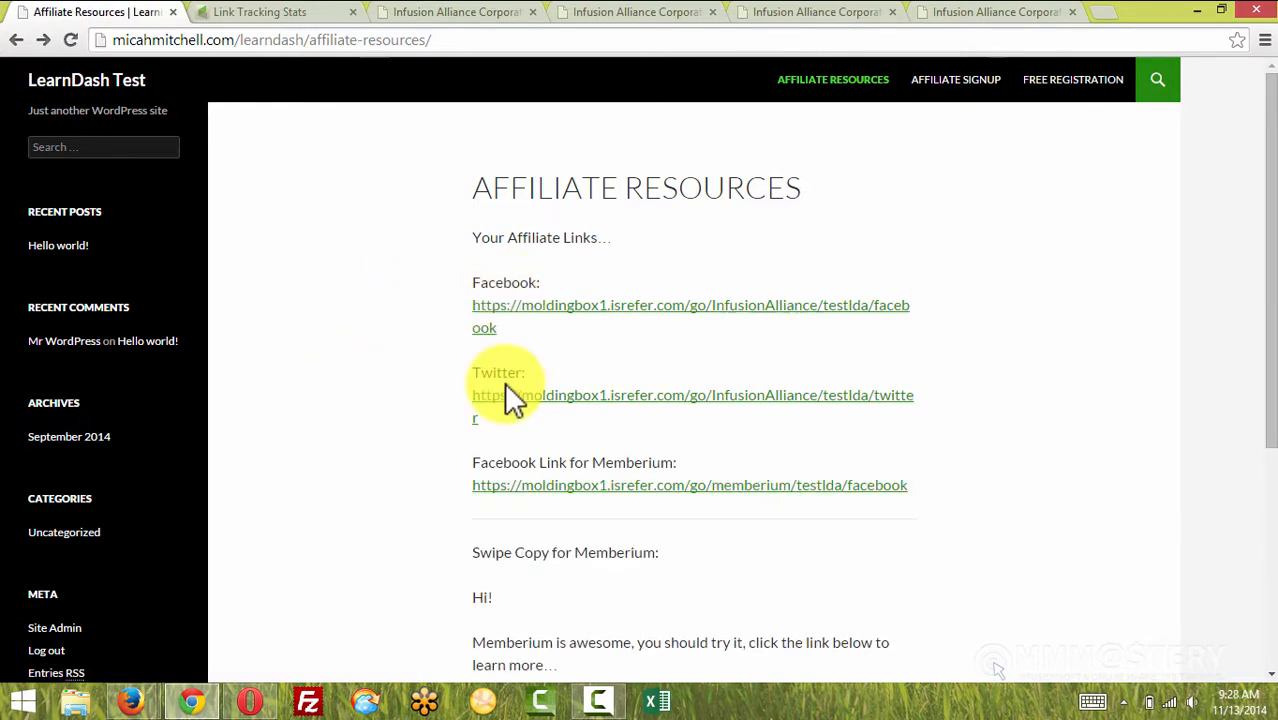
pyautogui.scroll(-2, 519, 474)
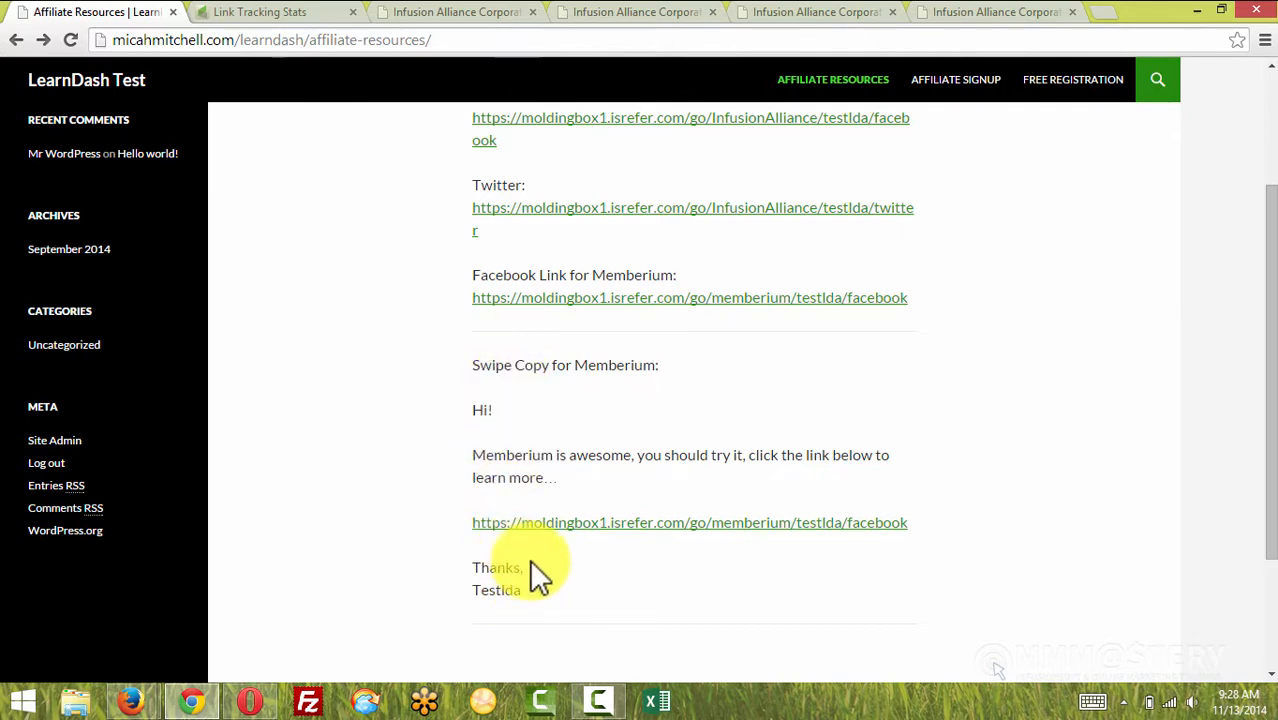
pyautogui.moveTo(527, 596); pyautogui.dragTo(471, 406)
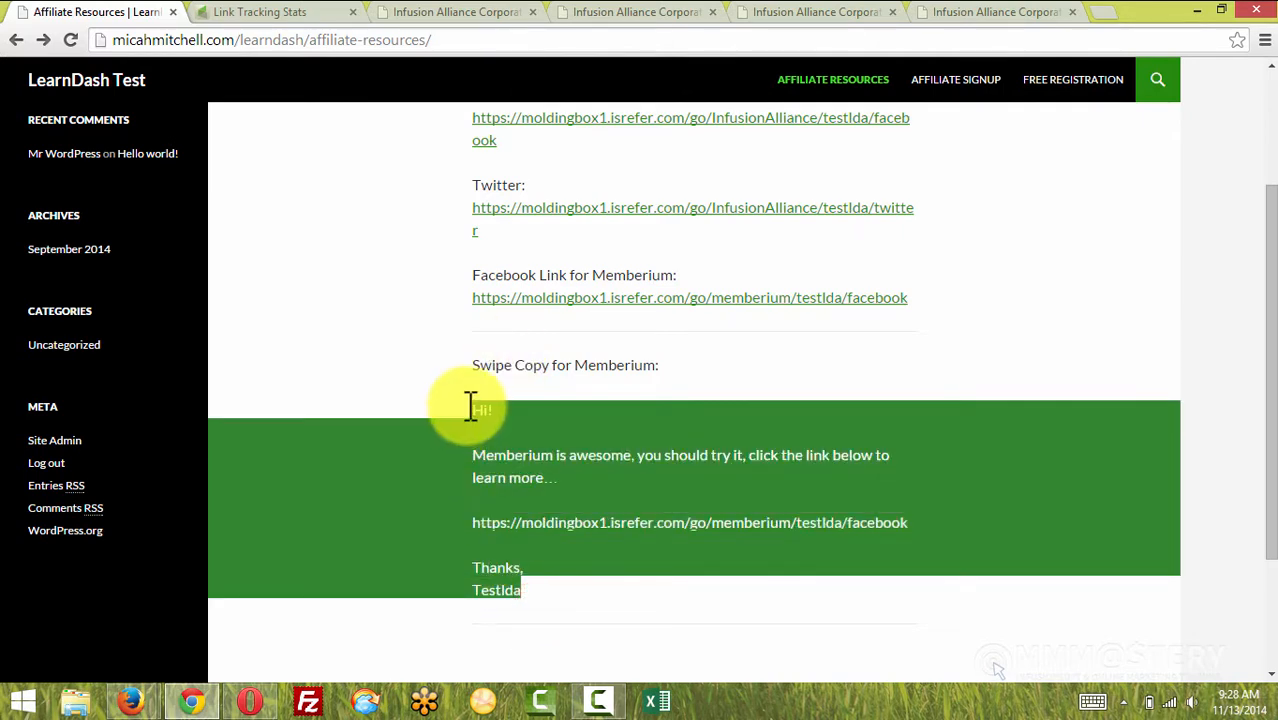
pyautogui.click(557, 565)
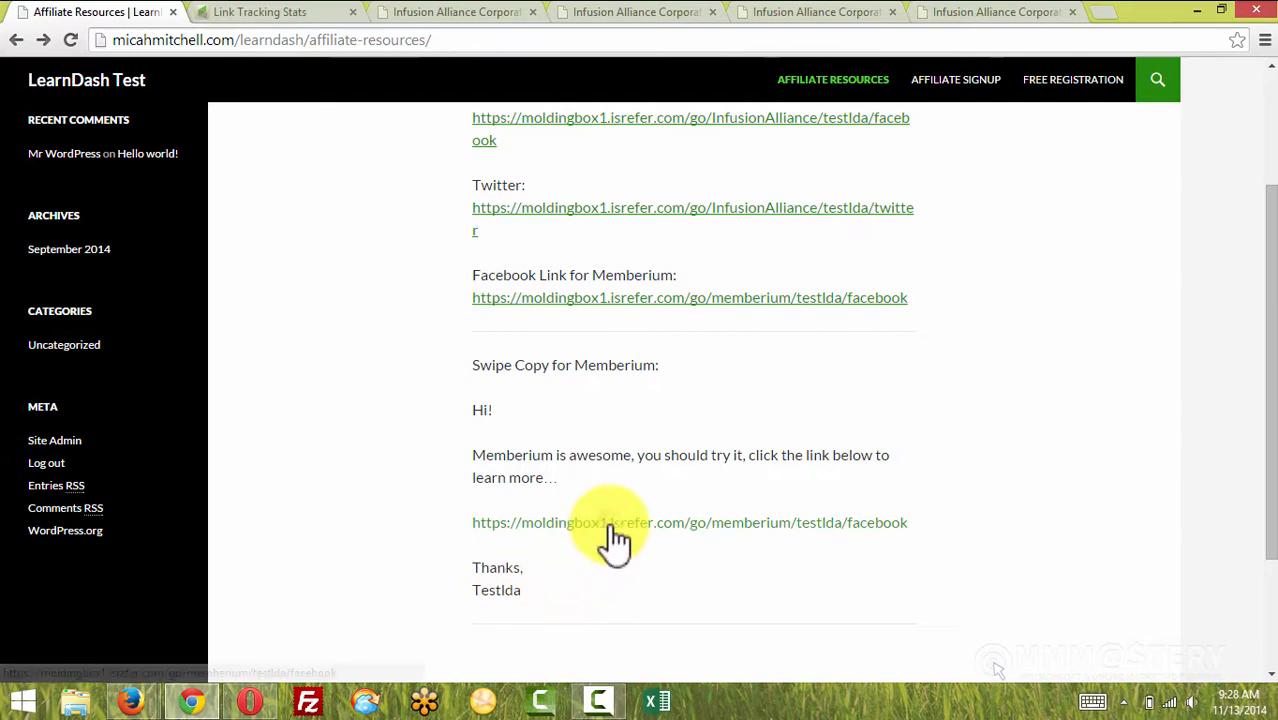
# Test the Memberium link in the swipe copy and rerun the Link Tracking Stats search.
pyautogui.click(650, 524)
pyautogui.click(1040, 14)
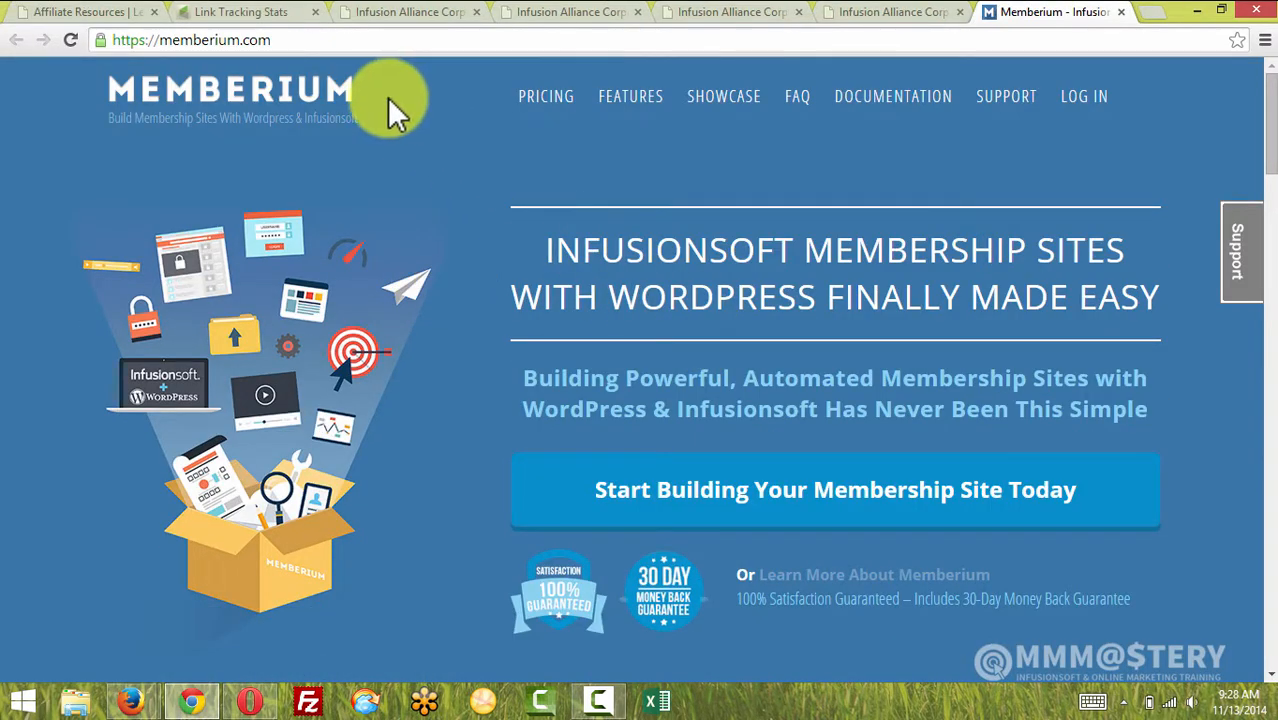
pyautogui.hotkey('ctrl', '2')
pyautogui.click(695, 238)
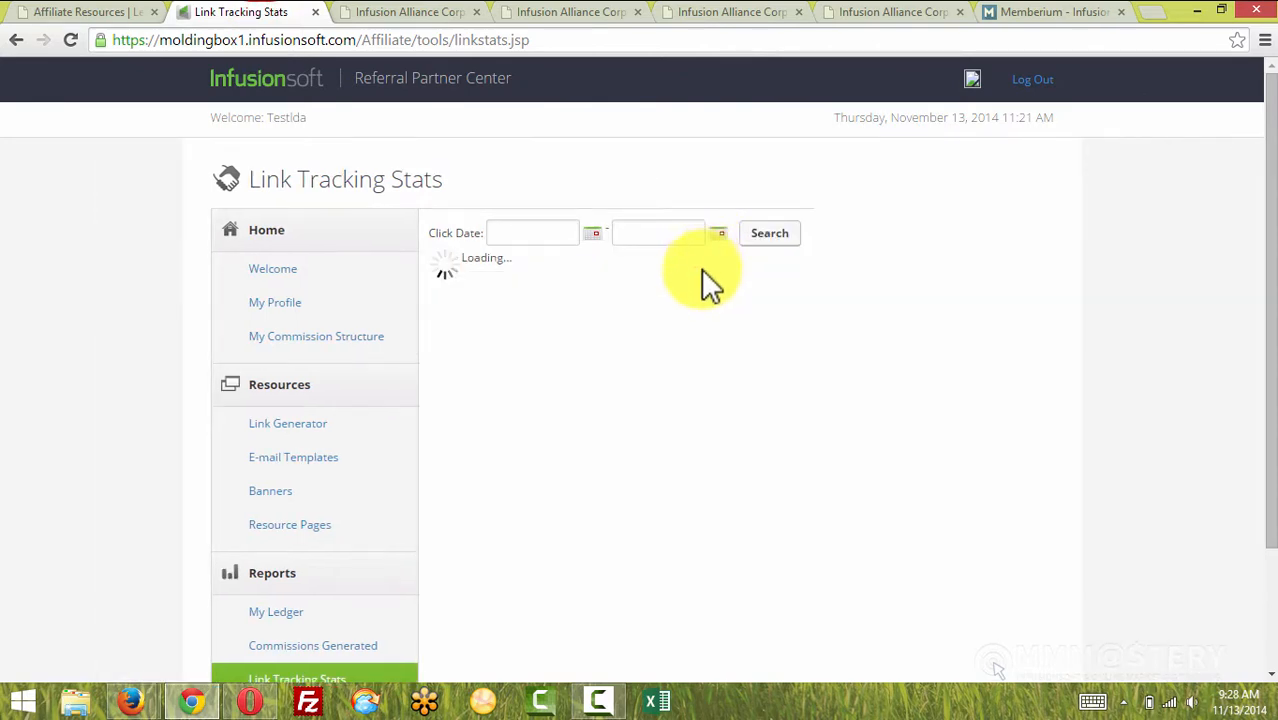
# Check the ad, hits and opt-ins recorded for the memberium redirect in Link Tracking Stats.
pyautogui.moveTo(425, 406); pyautogui.dragTo(393, 440)
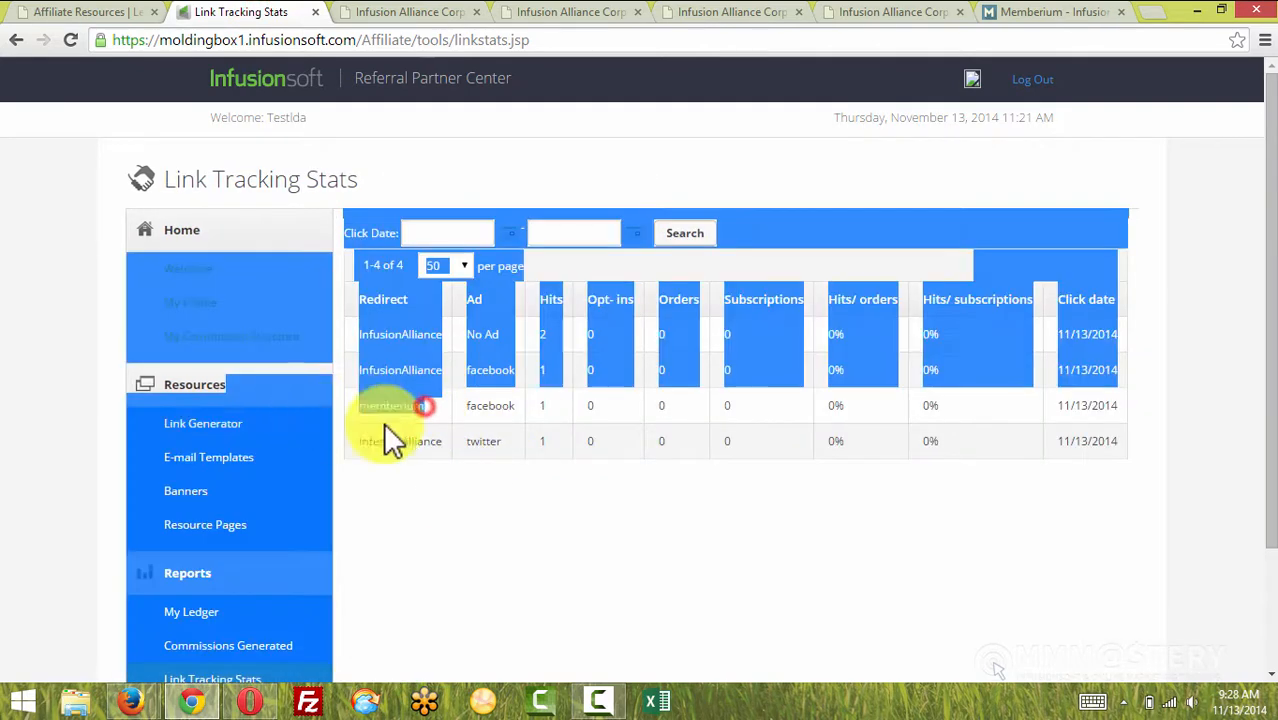
pyautogui.click(491, 405)
pyautogui.doubleClick(491, 405)
pyautogui.doubleClick(542, 405)
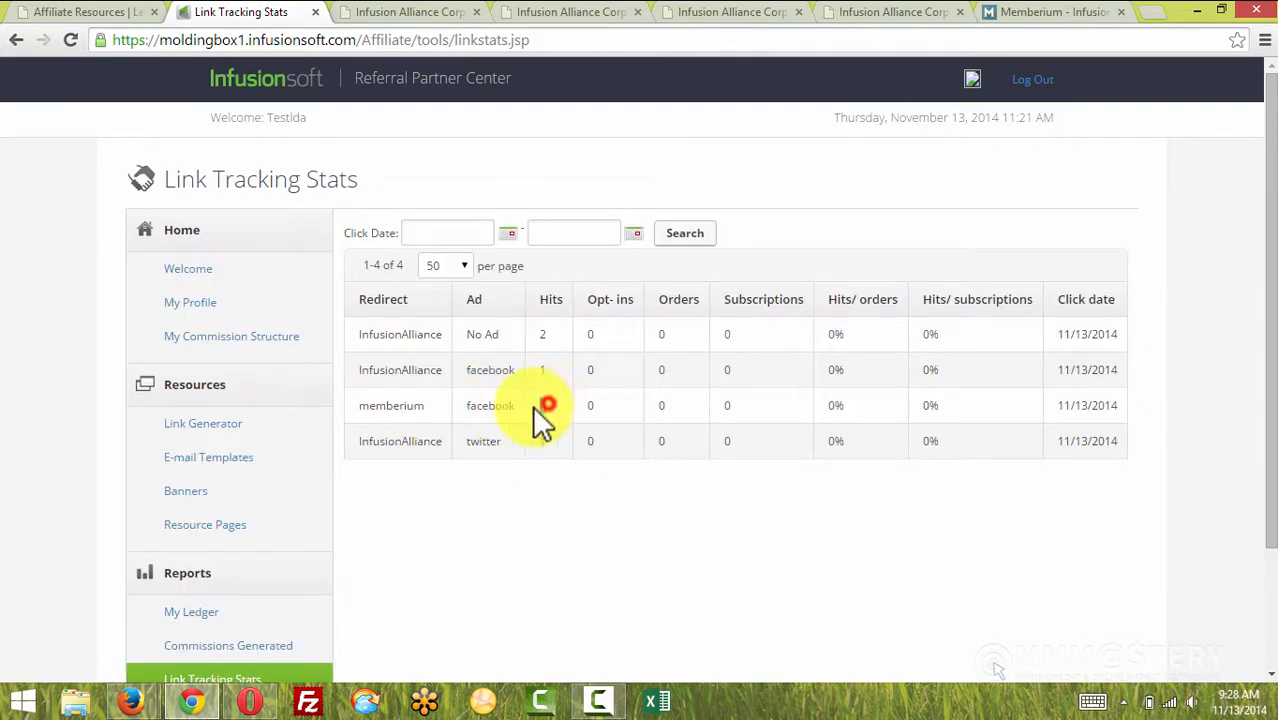
pyautogui.doubleClick(594, 405)
pyautogui.click(830, 425)
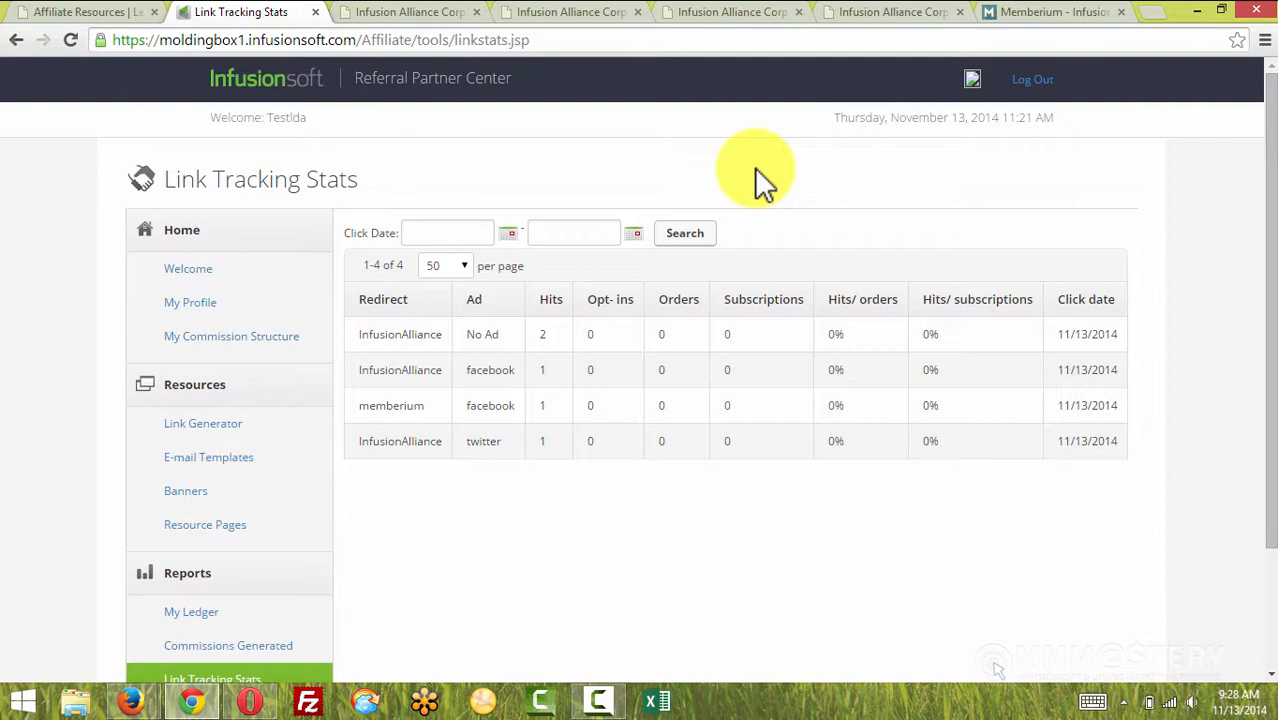
# Return to the live Affiliate Resources page and review its affiliate links and swipe copy.
pyautogui.click(106, 16)
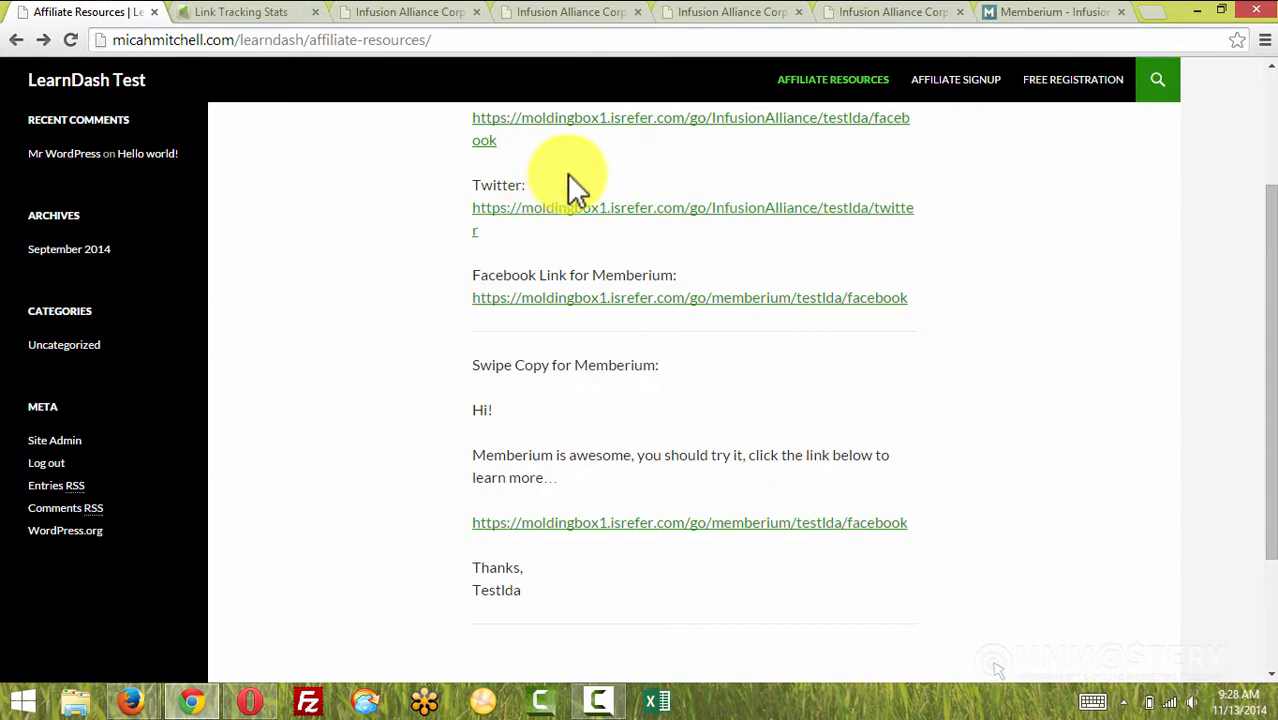
pyautogui.scroll(1, 570, 190)
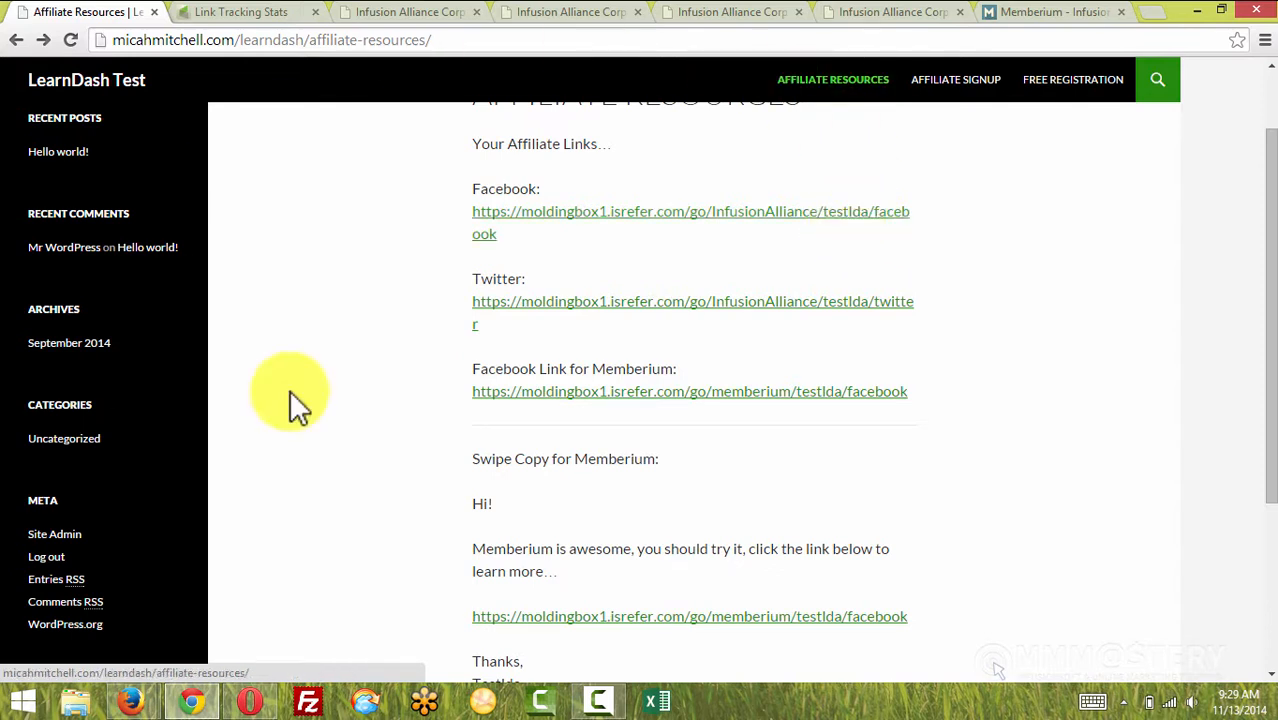
pyautogui.scroll(1, 420, 360)
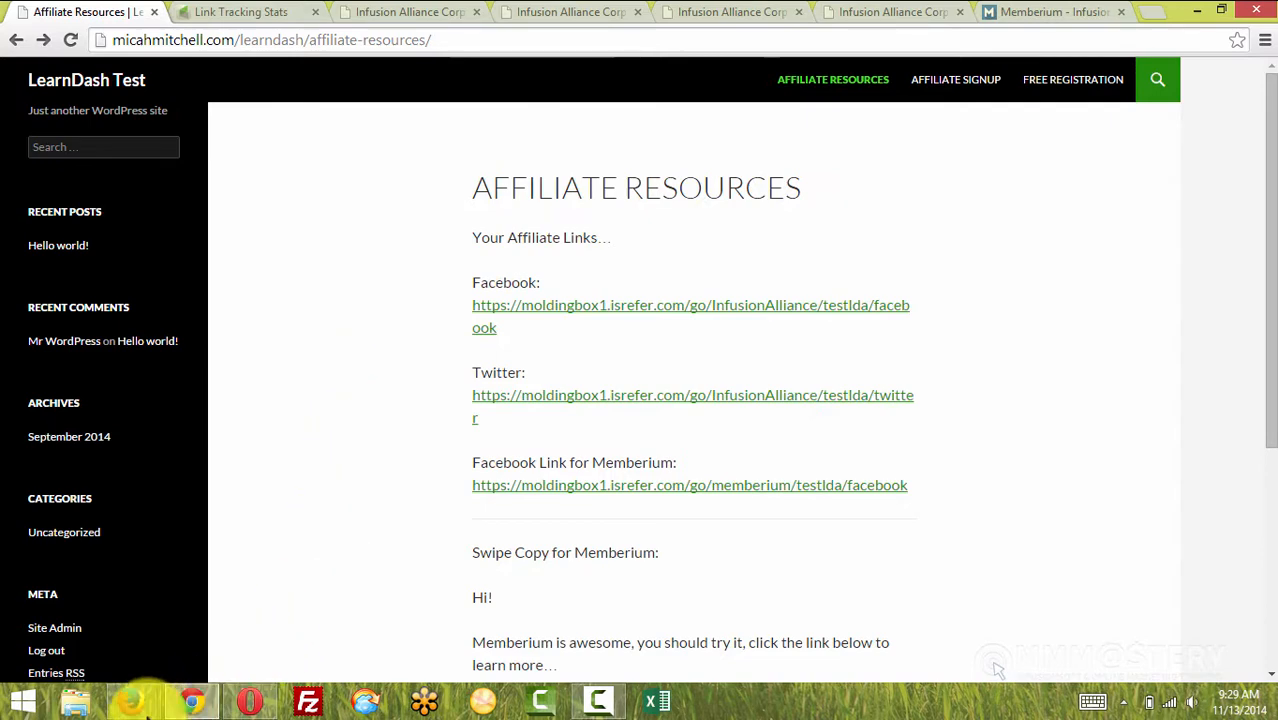
# Switch to Firefox and review the referral partner campaign, the Memberium membership levels and the Infusionsoft sync options.
pyautogui.moveTo(140, 695)
pyautogui.click(120, 600)
pyautogui.click(95, 16)
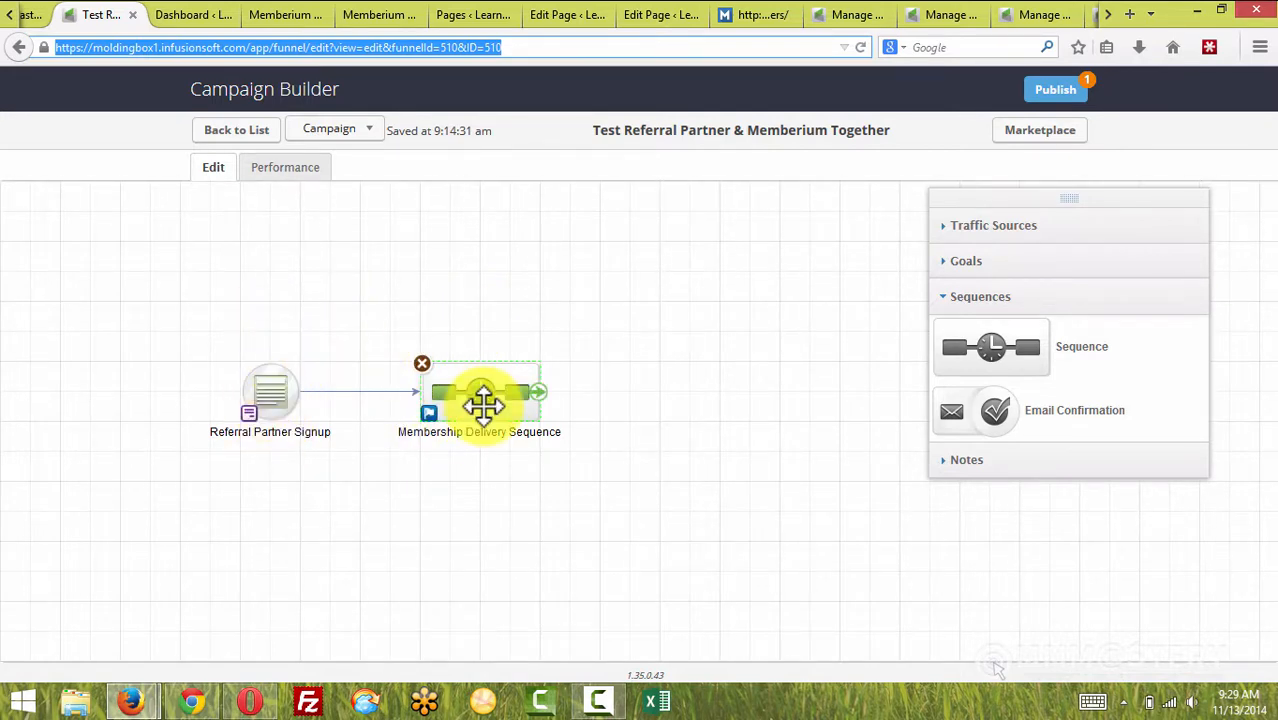
pyautogui.click(292, 12)
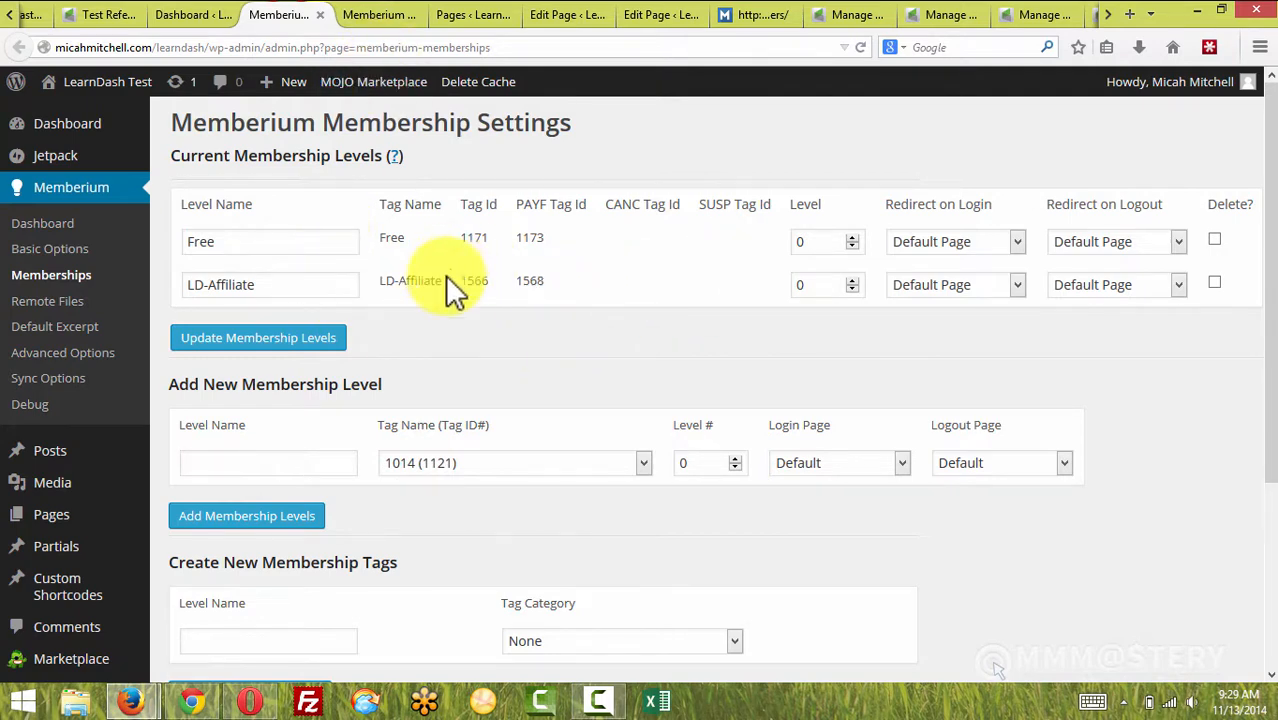
pyautogui.click(372, 14)
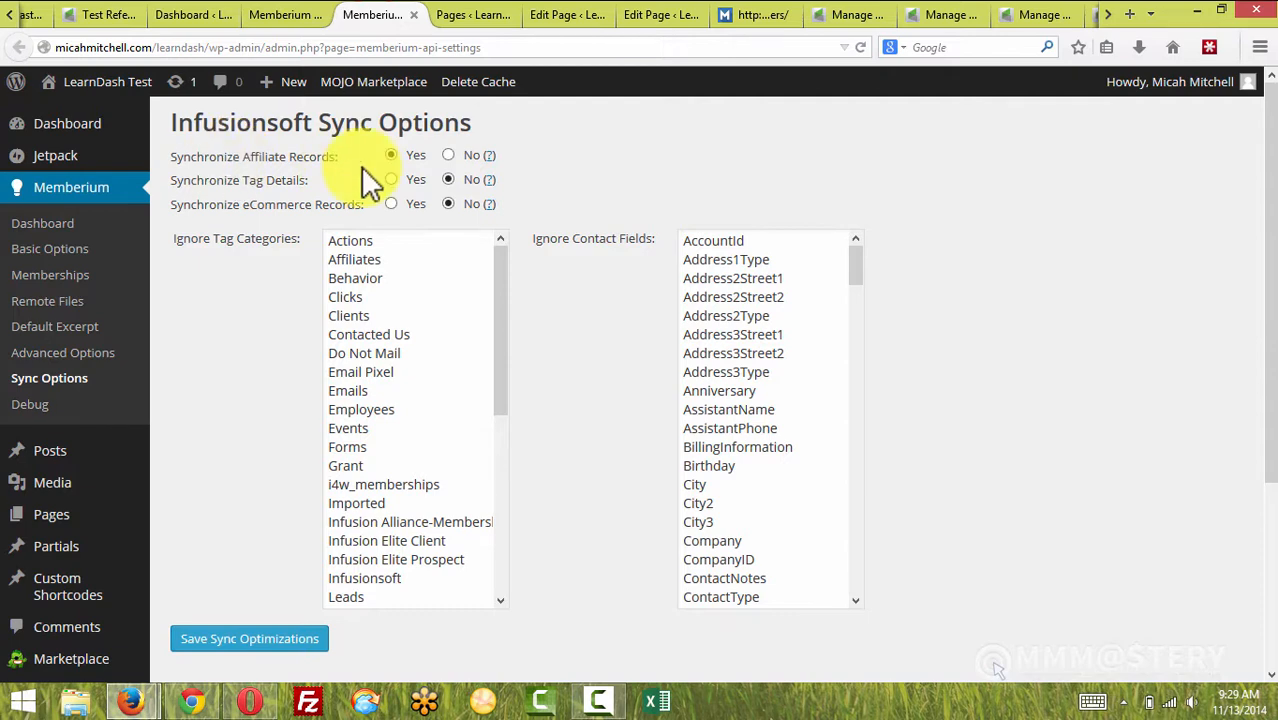
# Review the Affiliate Resources page's link and shortcode source and its content protection settings in the page editor.
pyautogui.click(652, 14)
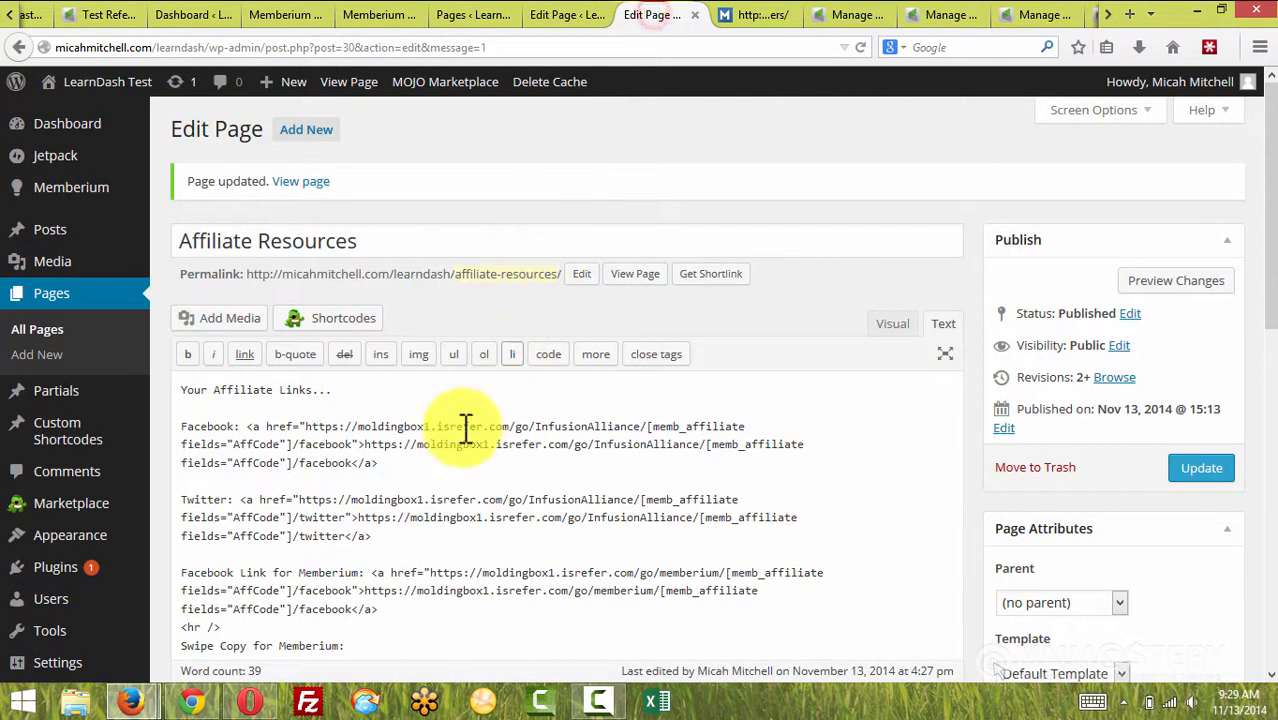
pyautogui.scroll(-4, 448, 485)
pyautogui.scroll(-4, 436, 465)
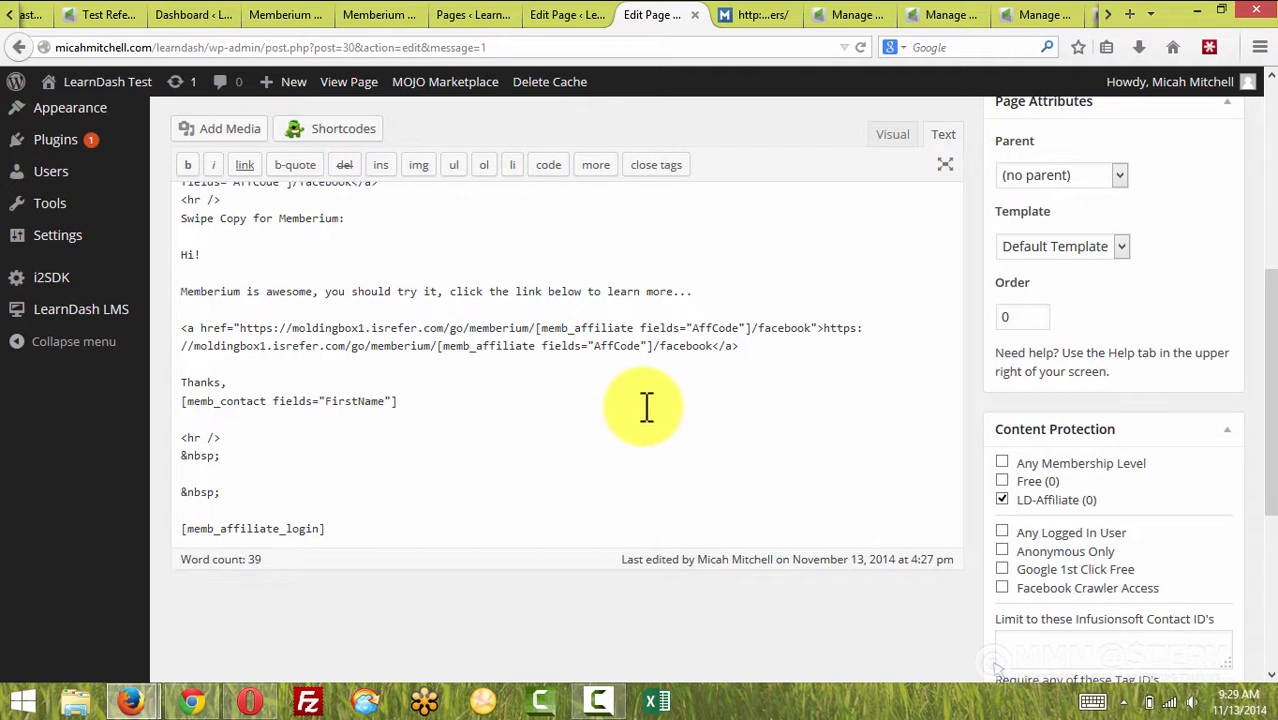
# Switch to Chrome and open the e-mail templates in the Referral Partner Center.
pyautogui.click(191, 700)
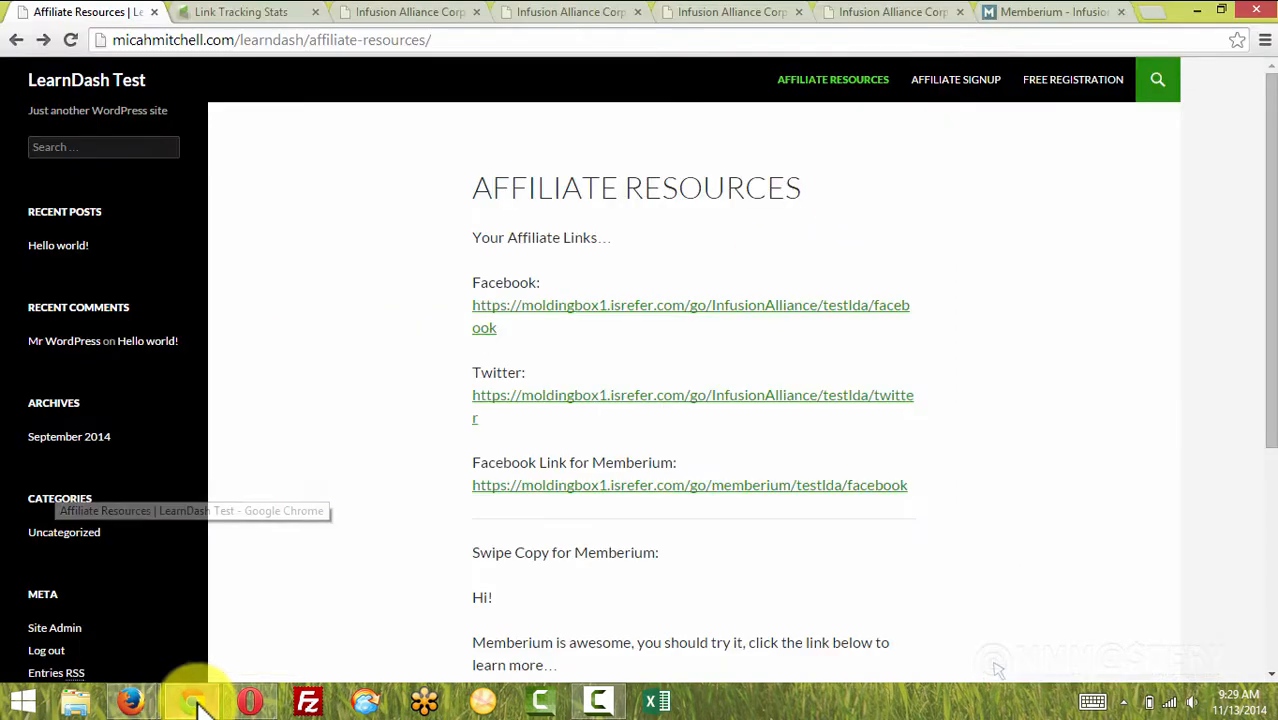
pyautogui.click(240, 12)
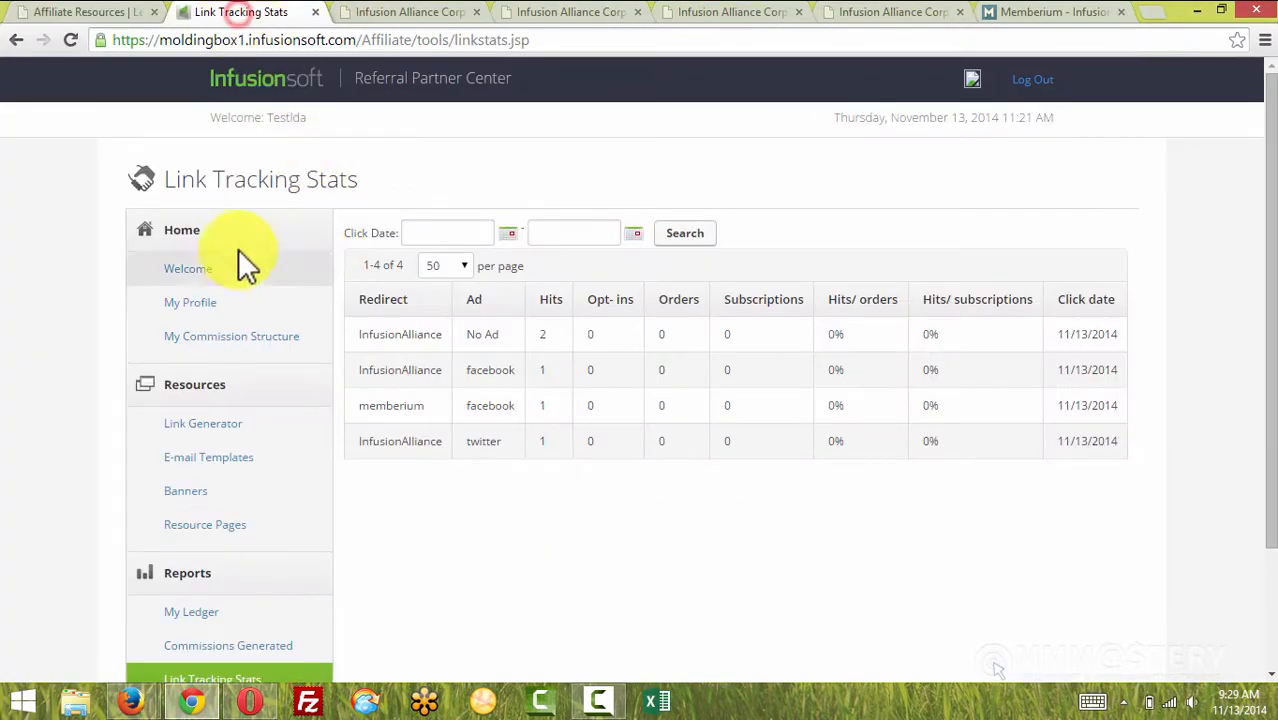
pyautogui.scroll(-2, 243, 300)
pyautogui.click(213, 370)
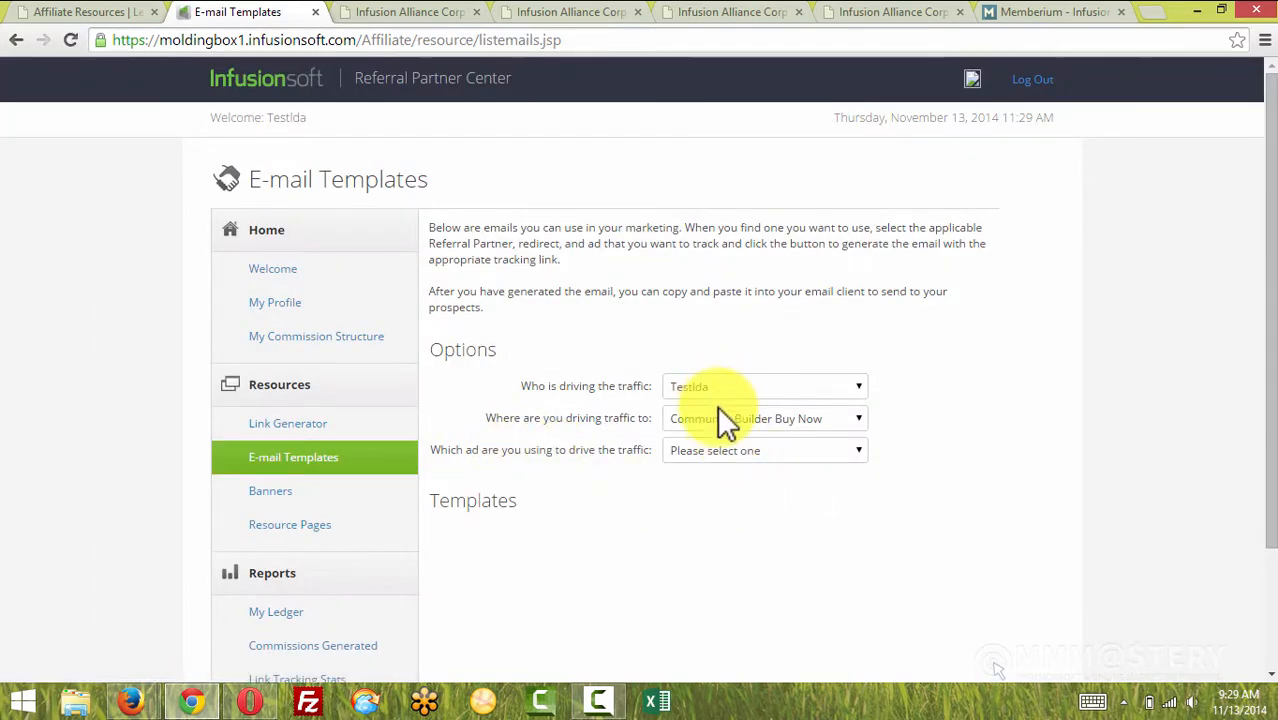
# Examine the partner, destination and ad choices for the e-mail templates and return to the live Affiliate Resources page.
pyautogui.click(718, 387)
pyautogui.click(748, 413)
pyautogui.click(756, 420)
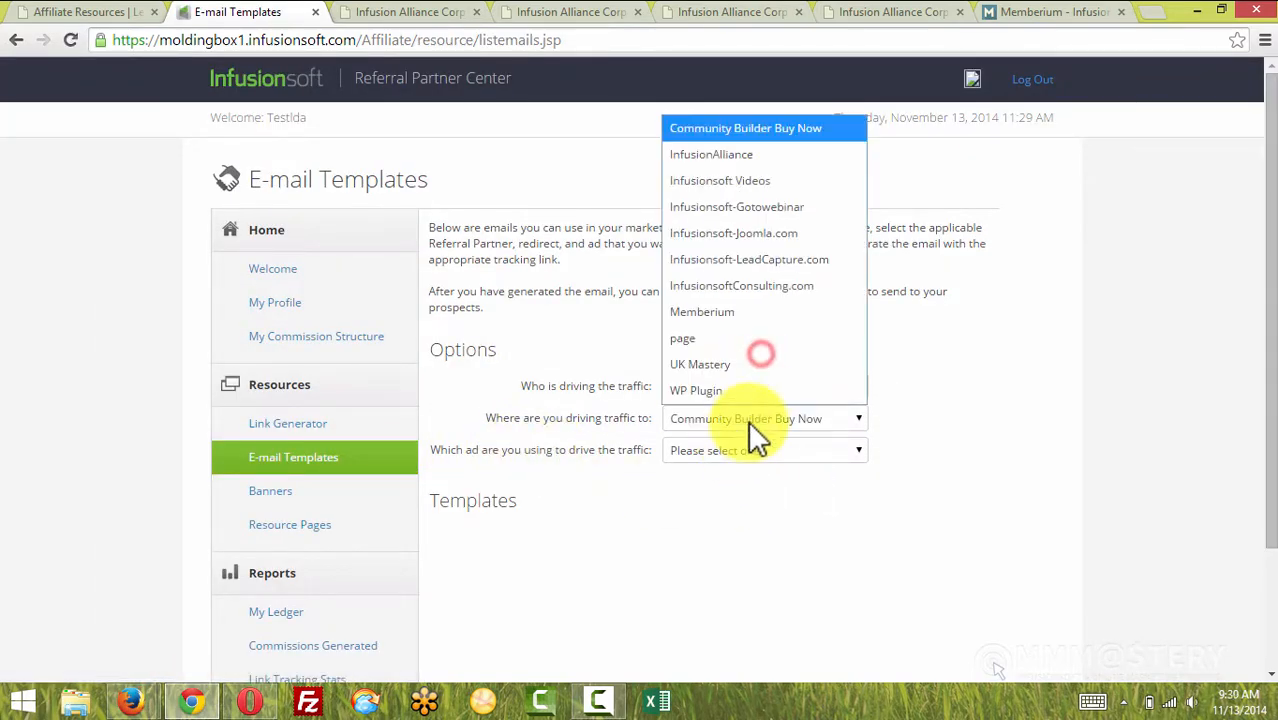
pyautogui.click(1027, 488)
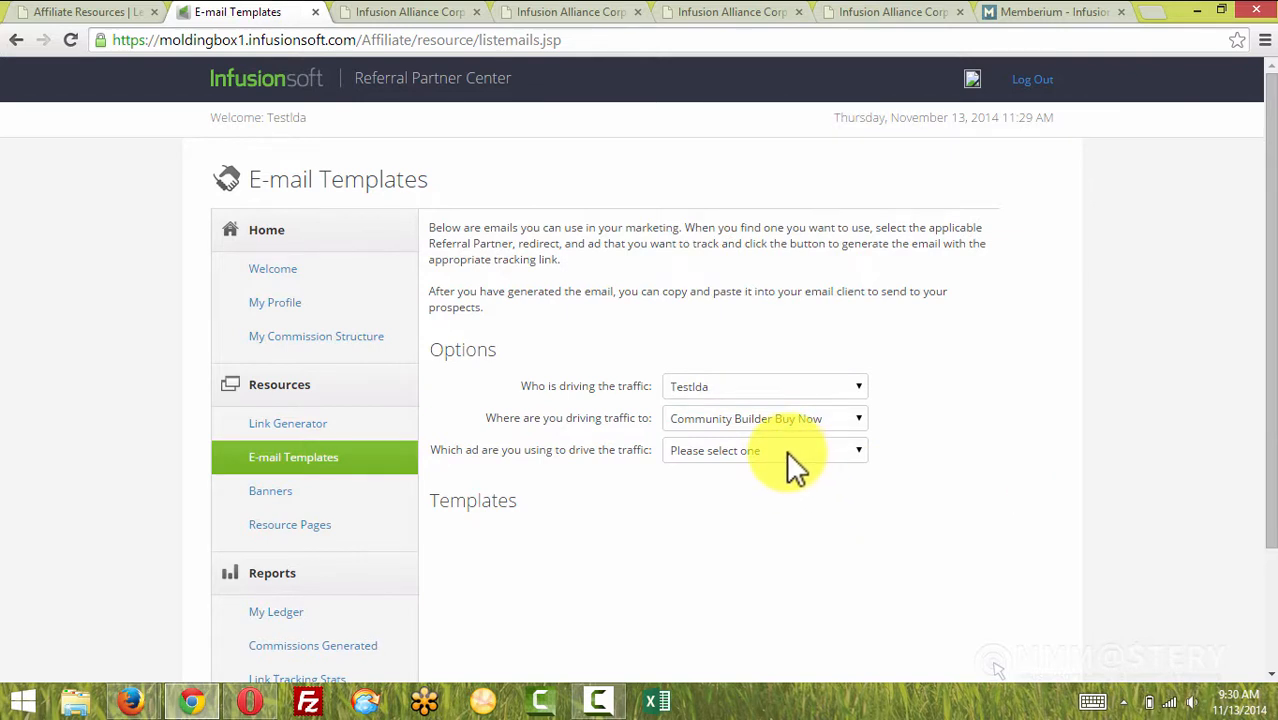
pyautogui.click(786, 450)
pyautogui.click(938, 467)
pyautogui.scroll(-2, 926, 480)
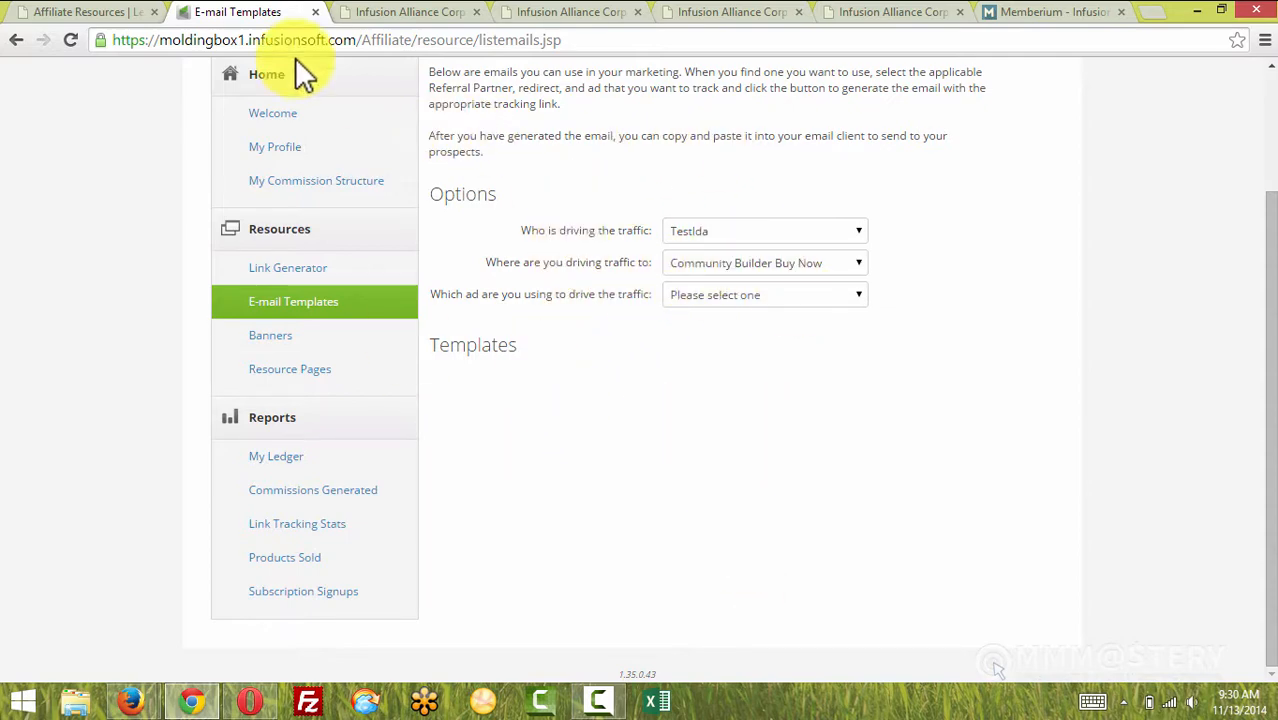
pyautogui.click(90, 12)
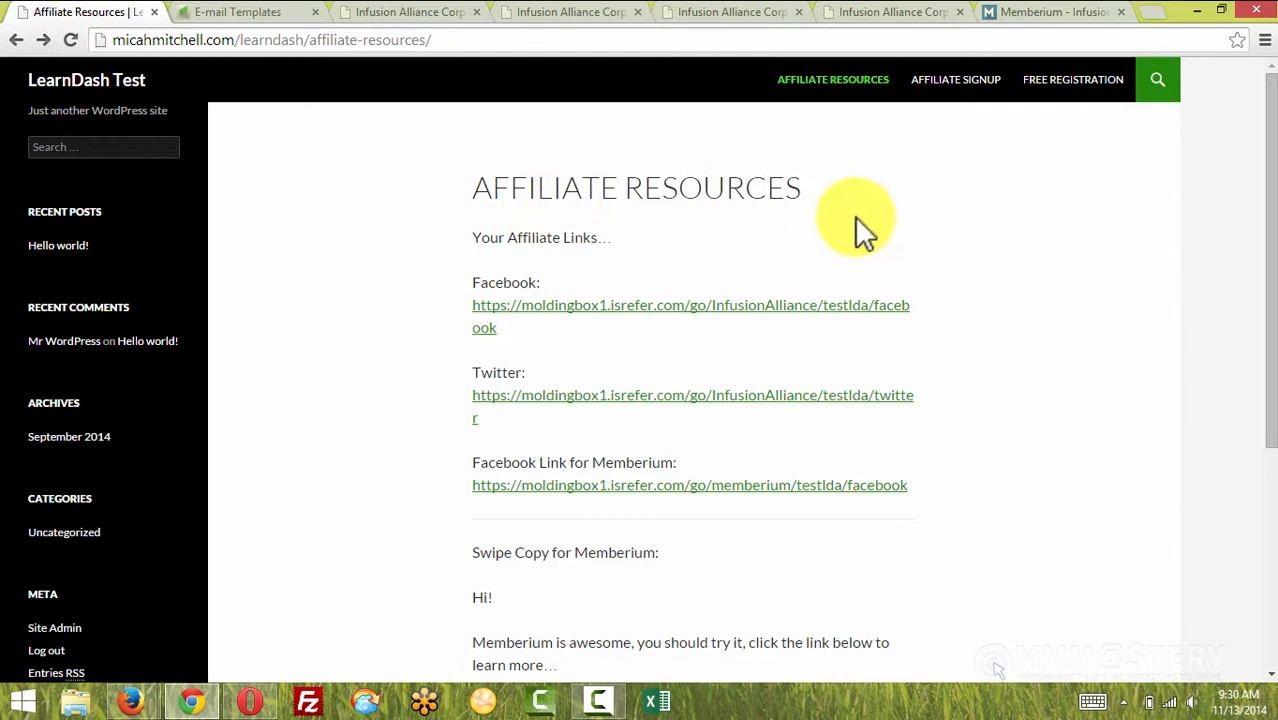